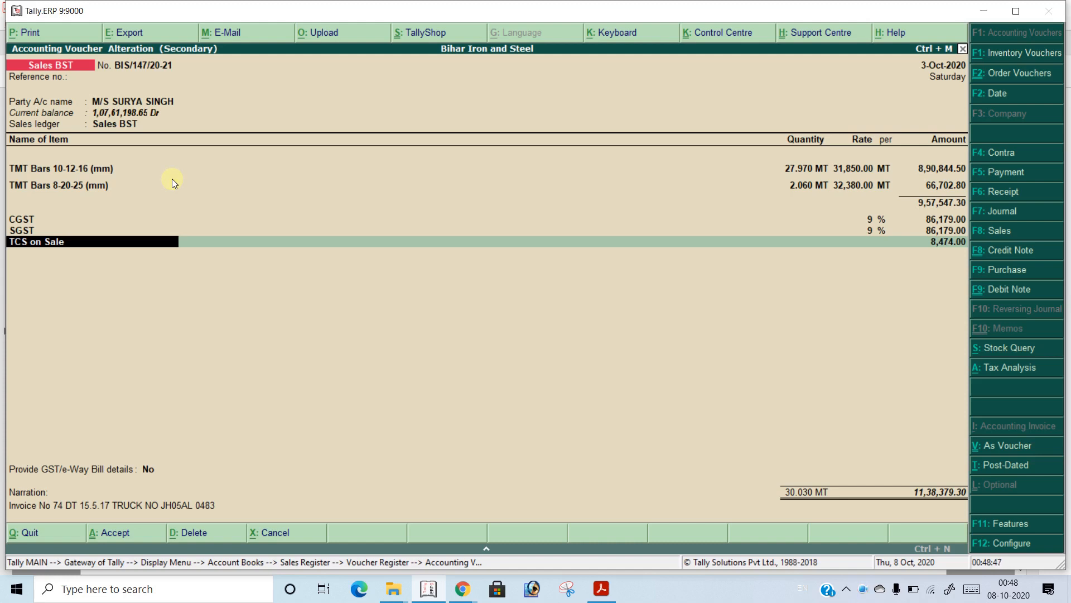
Leave the sales voucher without changes and open the company's Statutory & Taxation features
{"action": "key", "text": "Escape"}
{"action": "key", "text": "Escape"}
{"action": "key", "text": "Escape"}
{"action": "key", "text": "Escape"}
{"action": "key", "text": "Escape"}
{"action": "key", "text": "Escape"}
{"action": "key", "text": "Escape"}
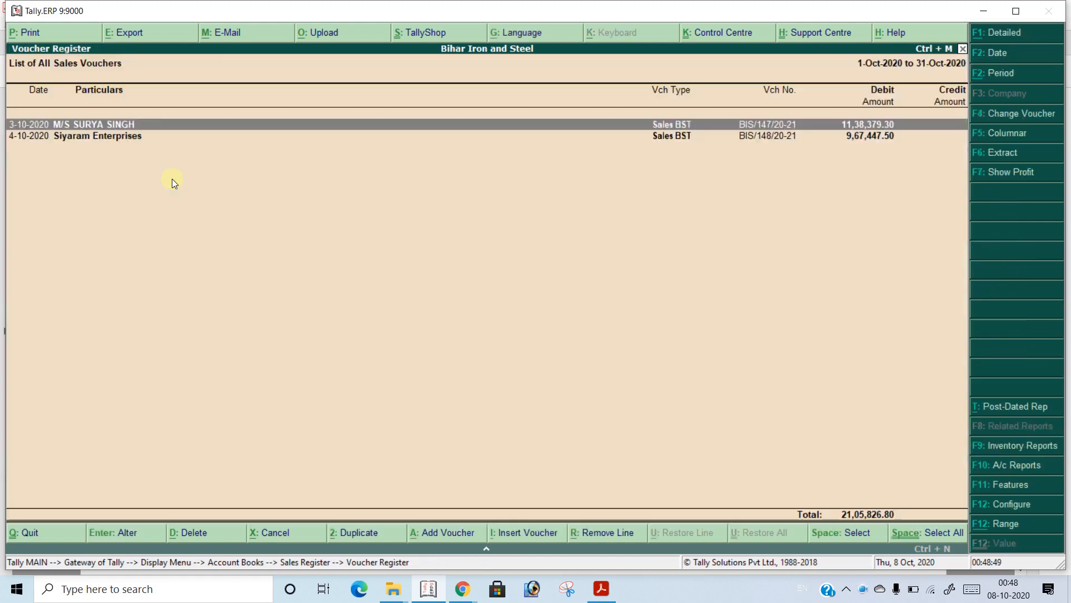
{"action": "key", "text": "Escape"}
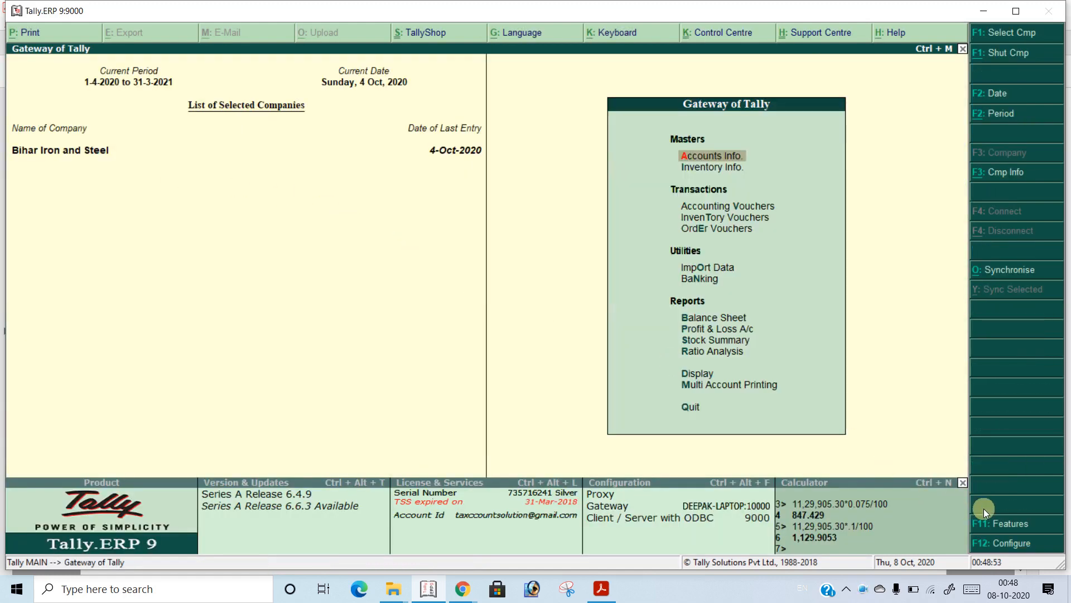
{"action": "left_click", "coordinate": [990, 524]}
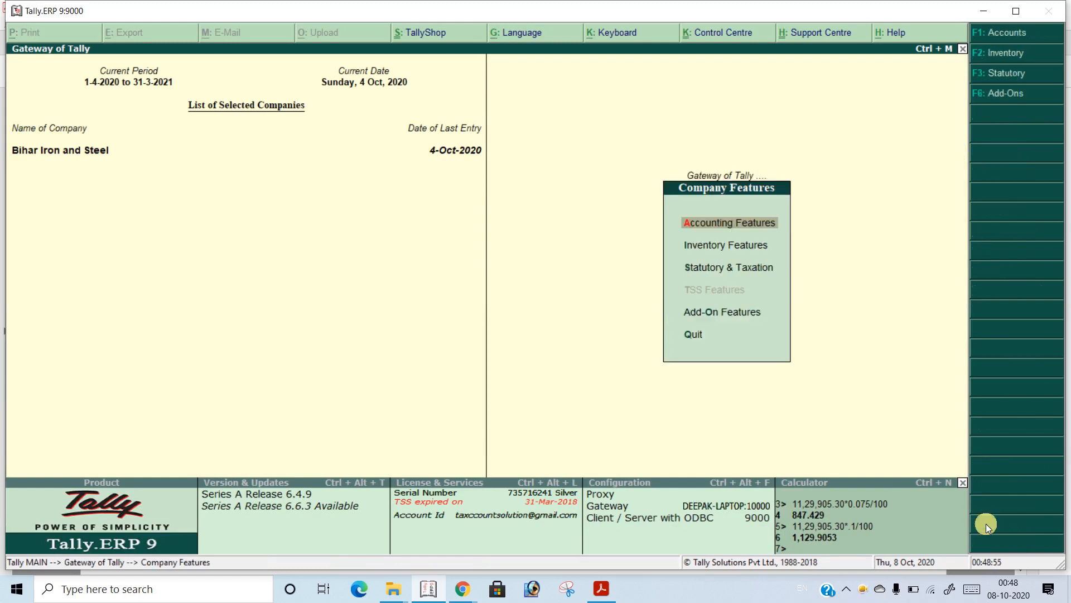
{"action": "key", "text": "Down"}
{"action": "key", "text": "Down"}
{"action": "key", "text": "Down"}
{"action": "key", "text": "Up"}
{"action": "key", "text": "Up"}
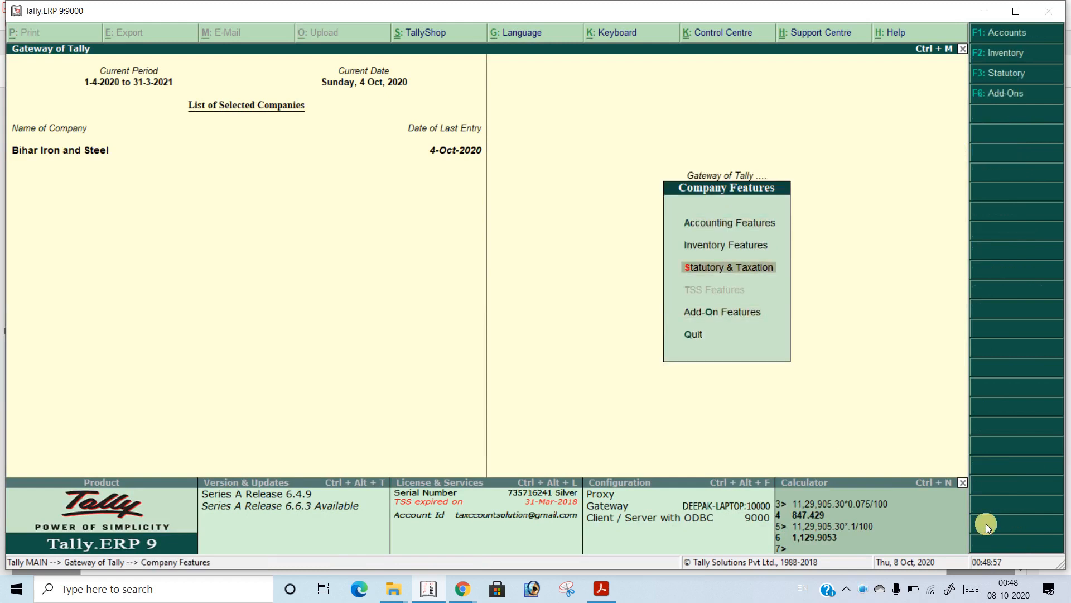
{"action": "key", "text": "Return"}
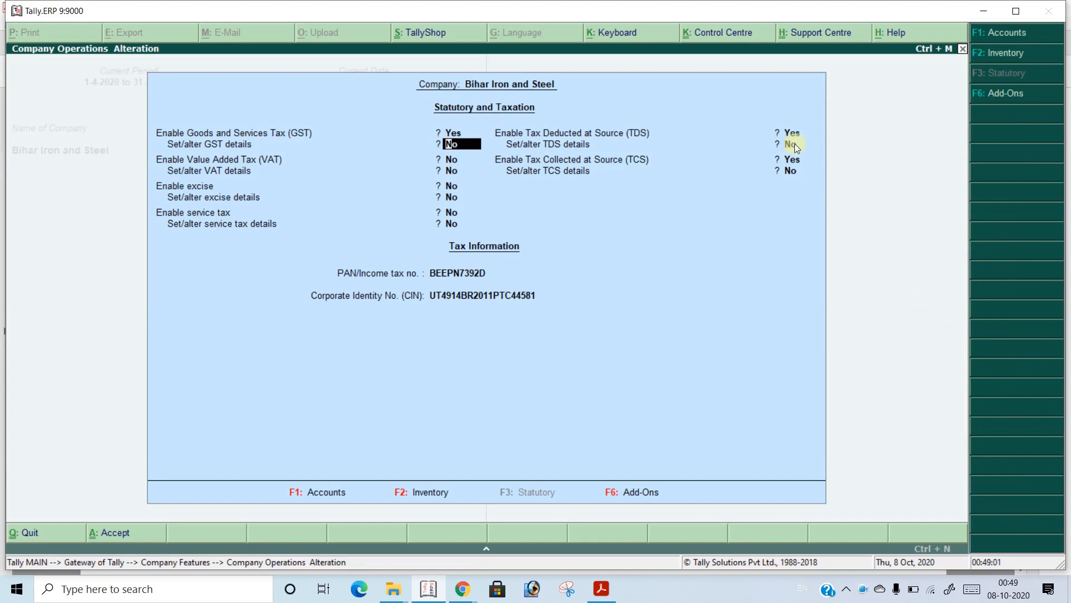
Set the option to alter TCS details to Yes and go through the company's TCS collector details, keeping Company as collector type
{"action": "left_click", "coordinate": [790, 159]}
{"action": "key", "text": "Return"}
{"action": "key", "text": "y"}
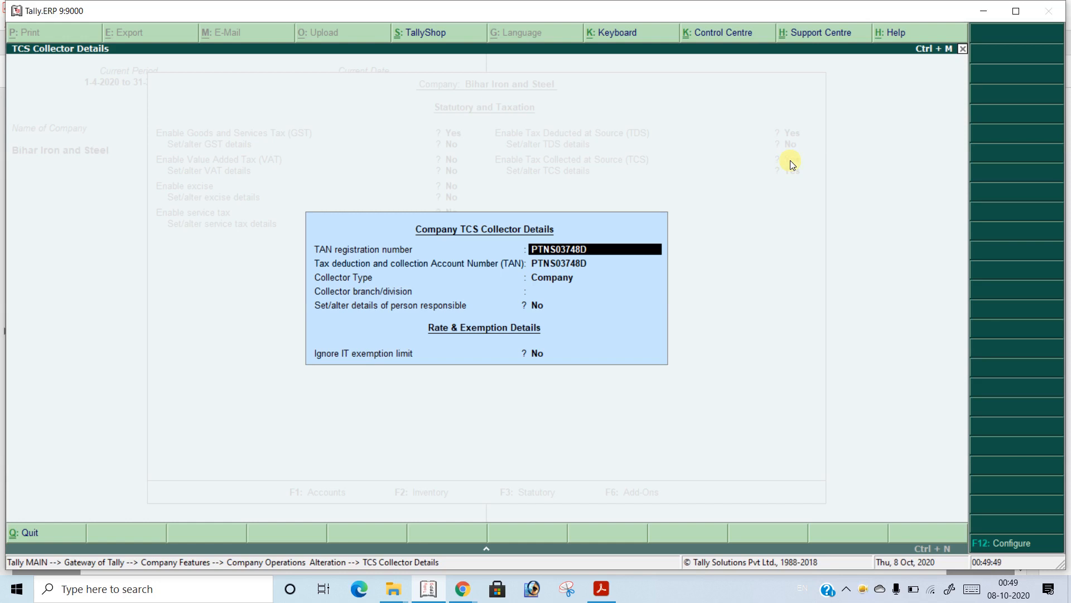
{"action": "key", "text": "Return"}
{"action": "key", "text": "Return"}
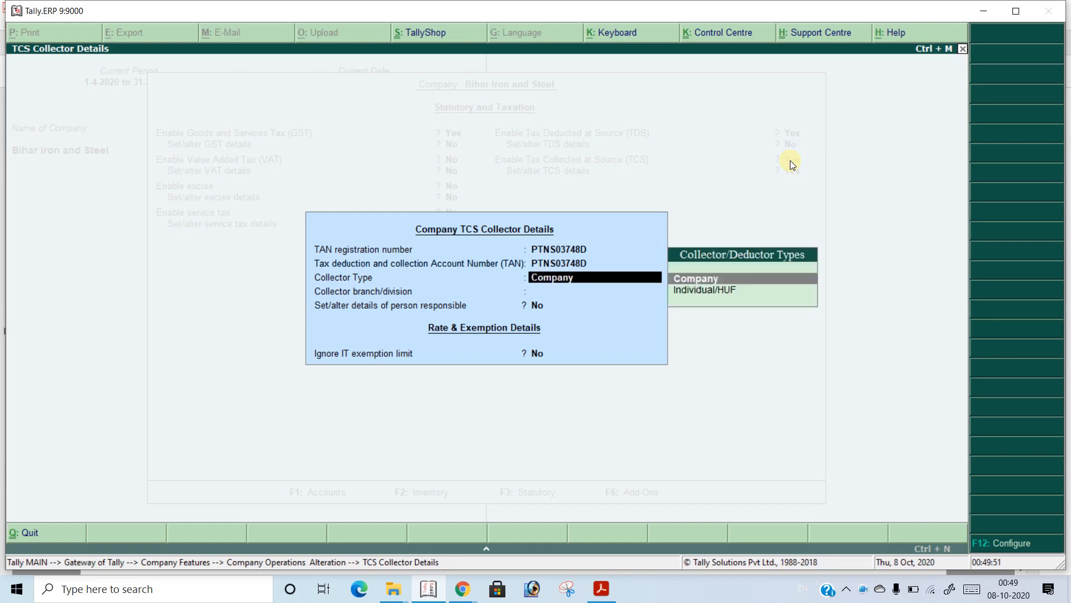
{"action": "key", "text": "Return"}
{"action": "key", "text": "Return"}
{"action": "key", "text": "Return"}
{"action": "key", "text": "Return"}
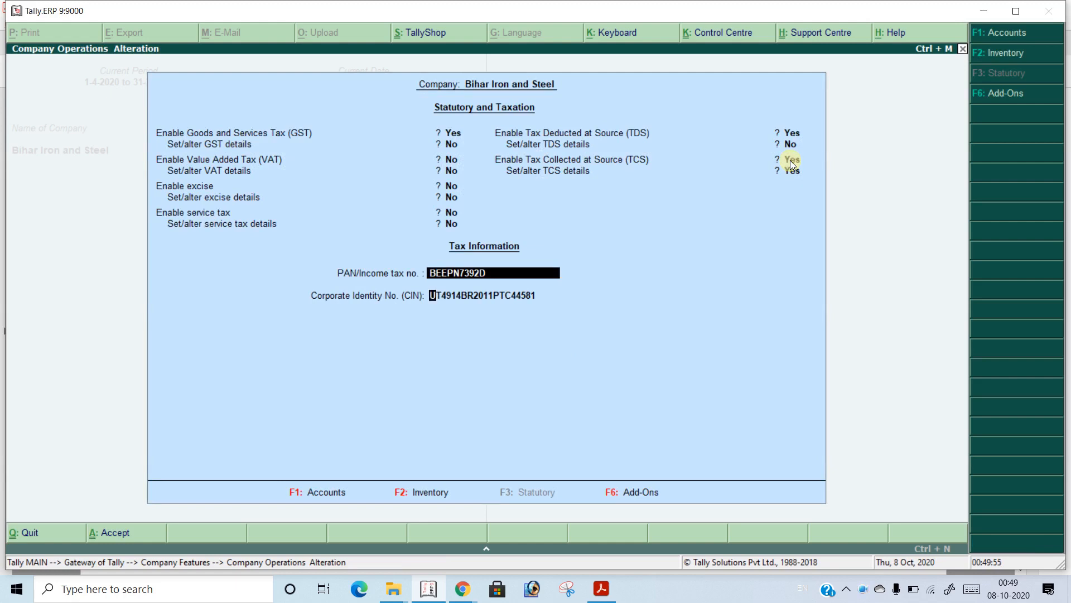
Accept the Statutory and Taxation settings with the tax information as is, and return to the Gateway of Tally
{"action": "key", "text": "Return"}
{"action": "key", "text": "Return"}
{"action": "left_click", "coordinate": [799, 169]}
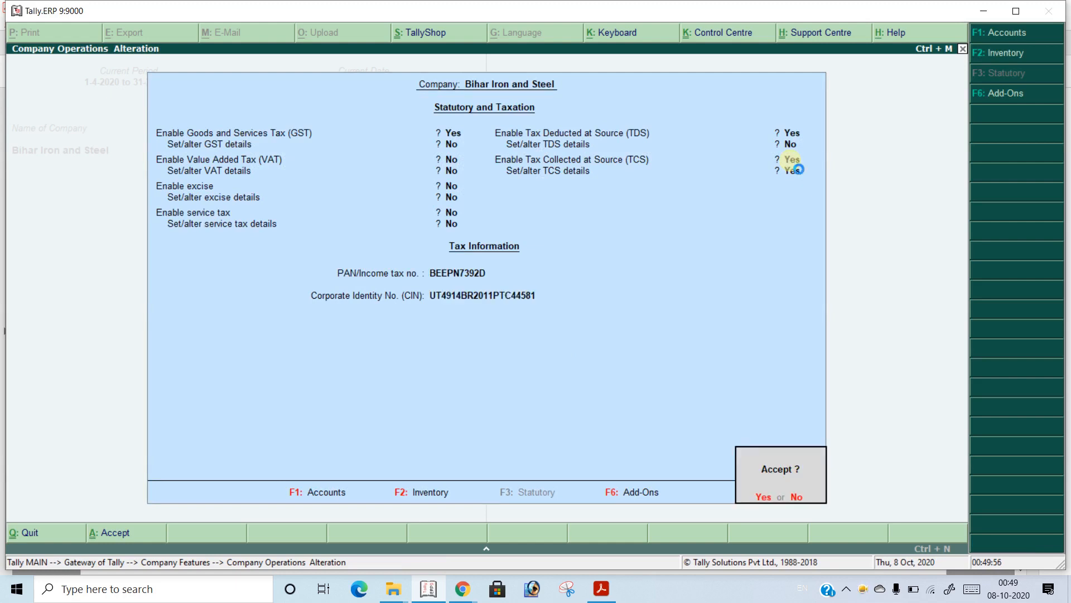
{"action": "key", "text": "Return"}
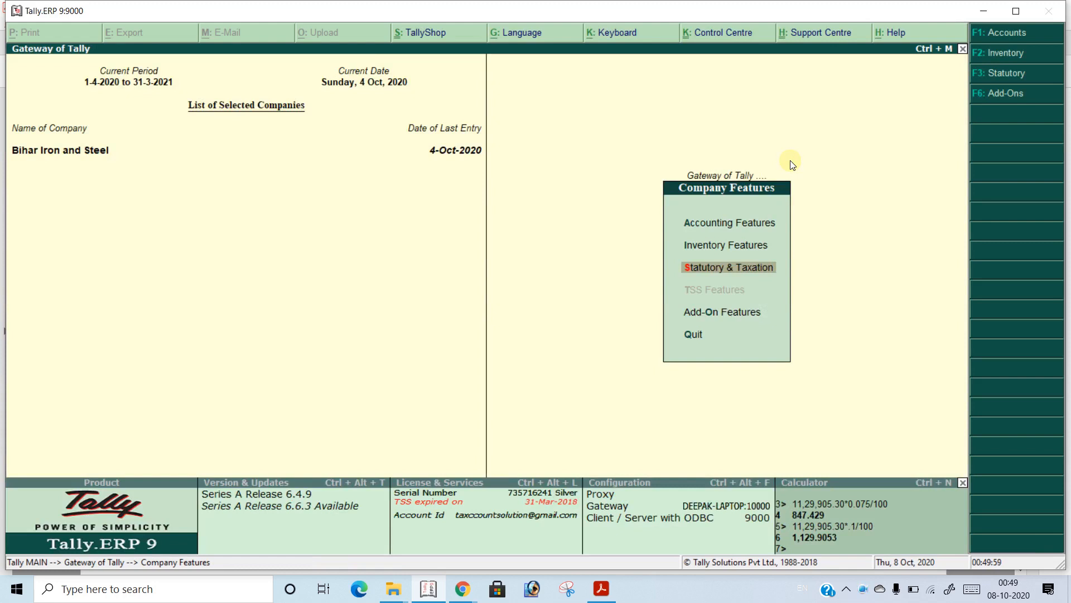
{"action": "key", "text": "Escape"}
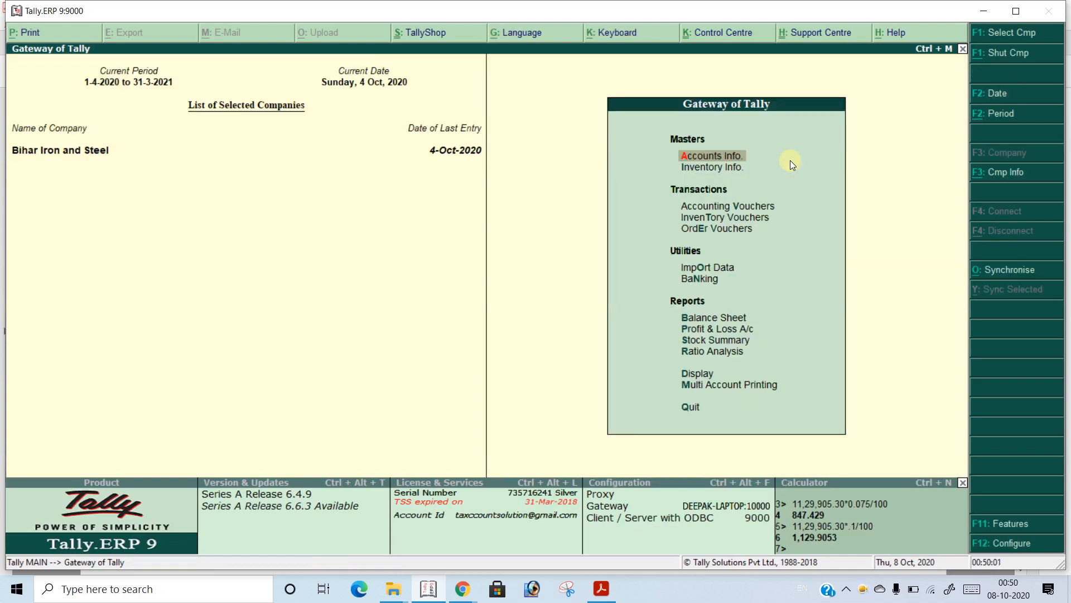
Open the TCS nature of goods "TCS on Sale" for alteration from the accounts' statutory information
{"action": "key", "text": "Return"}
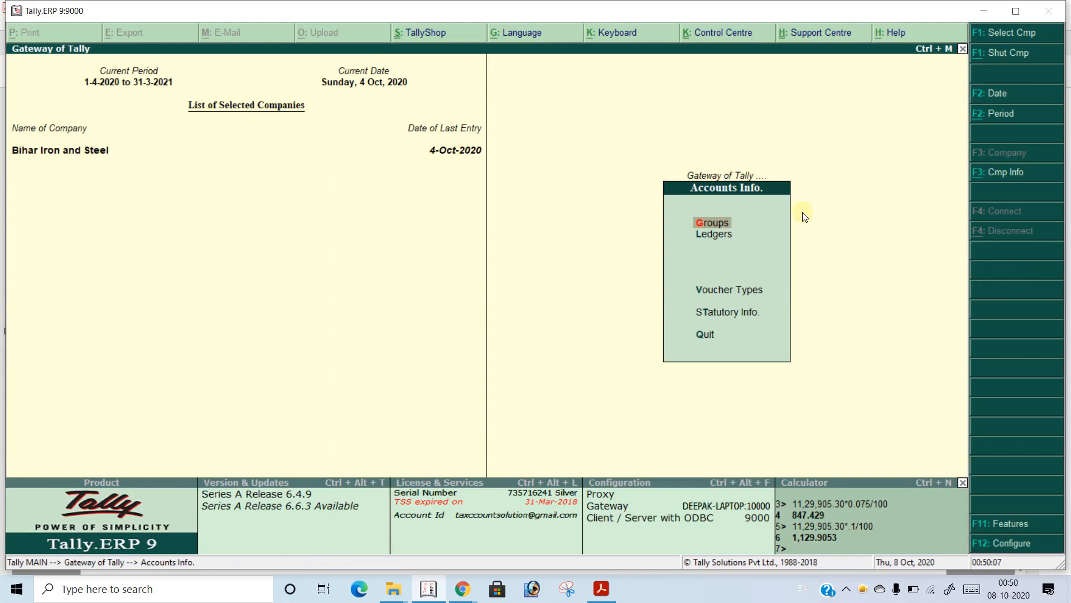
{"action": "left_click", "coordinate": [743, 318]}
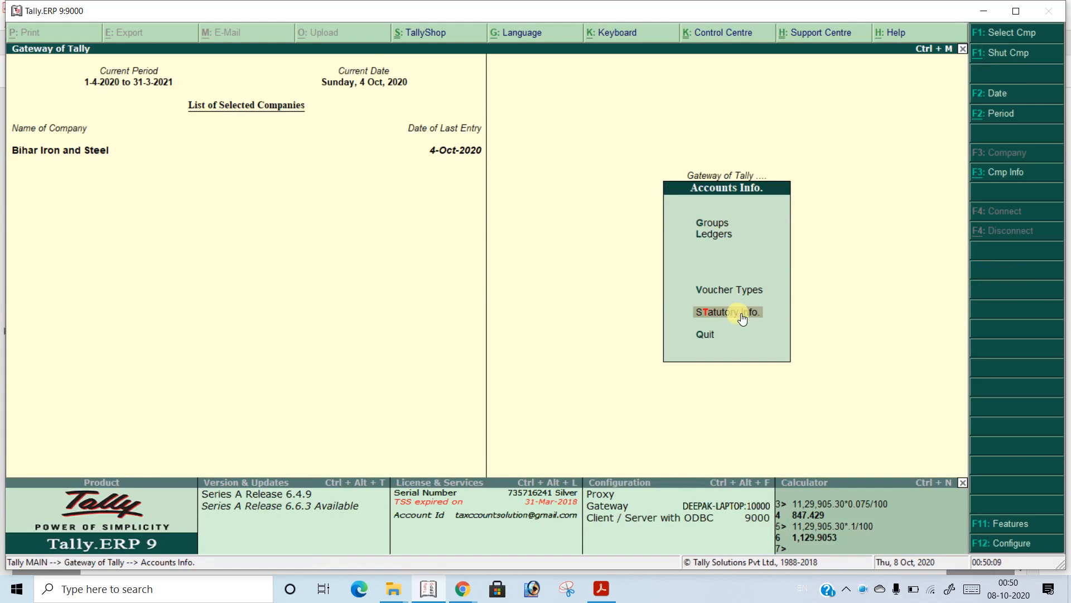
{"action": "key", "text": "Escape"}
{"action": "key", "text": "Return"}
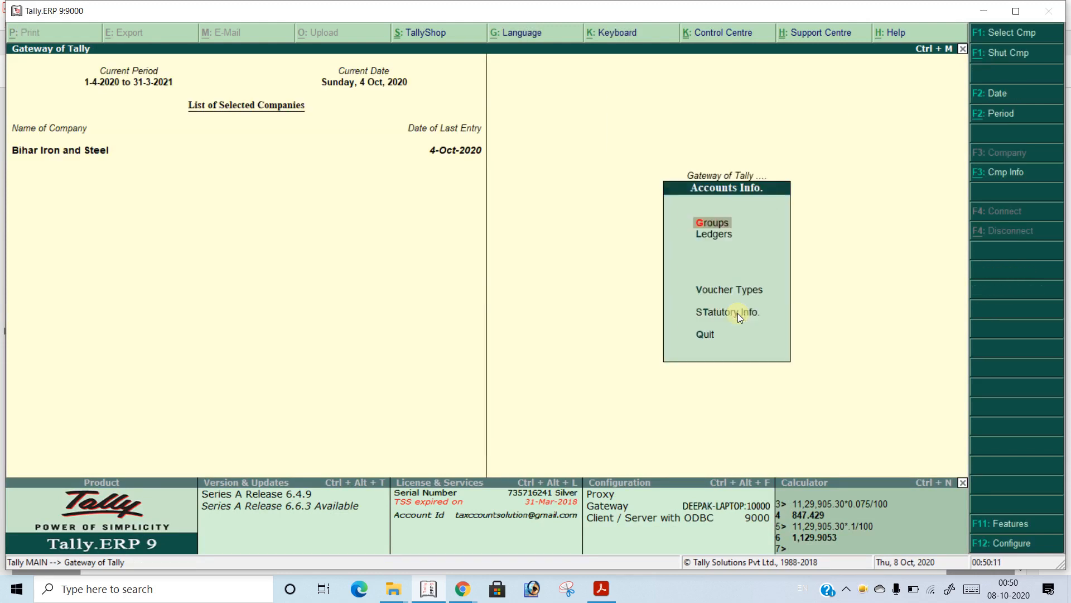
{"action": "key", "text": "Down"}
{"action": "key", "text": "Down"}
{"action": "key", "text": "Down"}
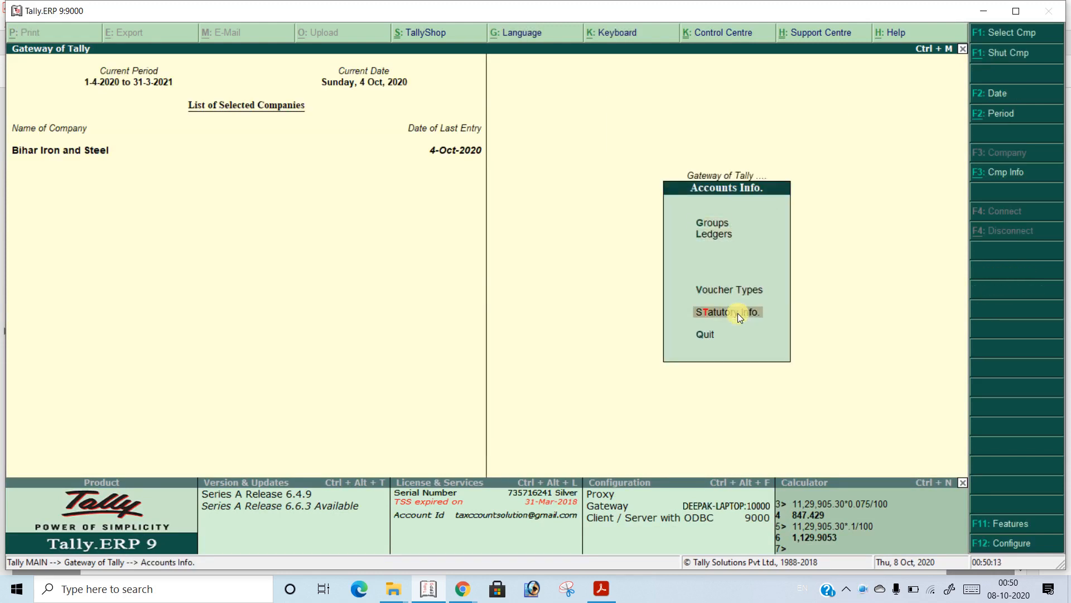
{"action": "key", "text": "Return"}
{"action": "key", "text": "Down"}
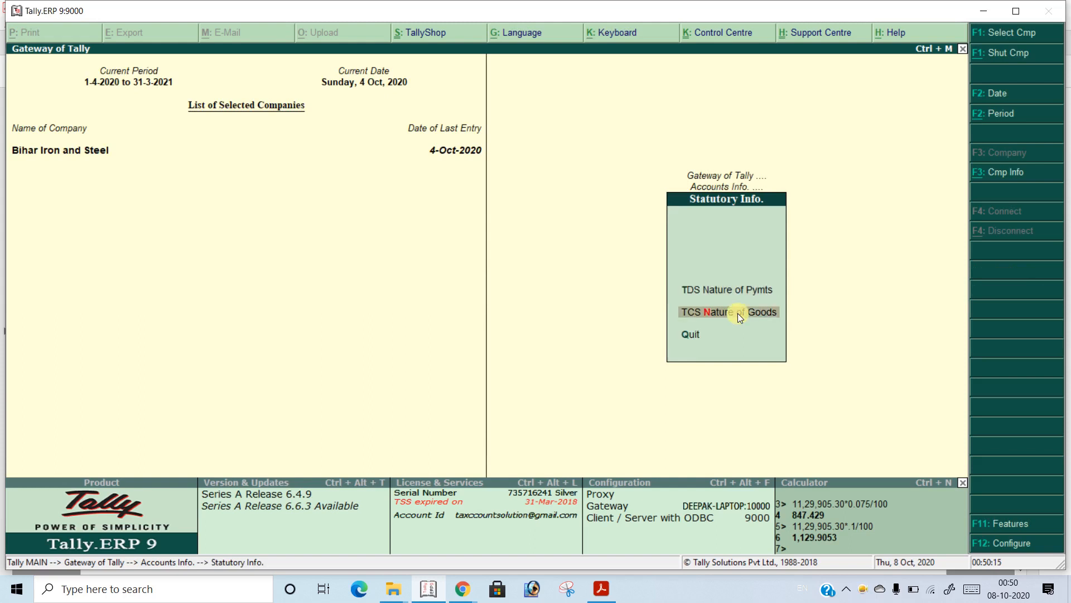
{"action": "key", "text": "Return"}
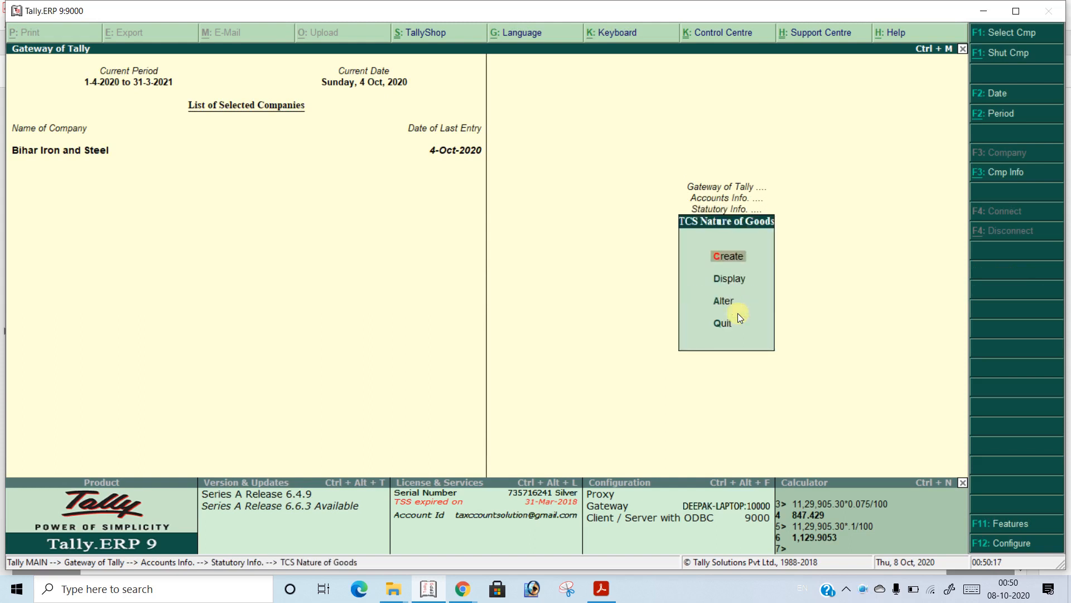
{"action": "key", "text": "Down"}
{"action": "key", "text": "Down"}
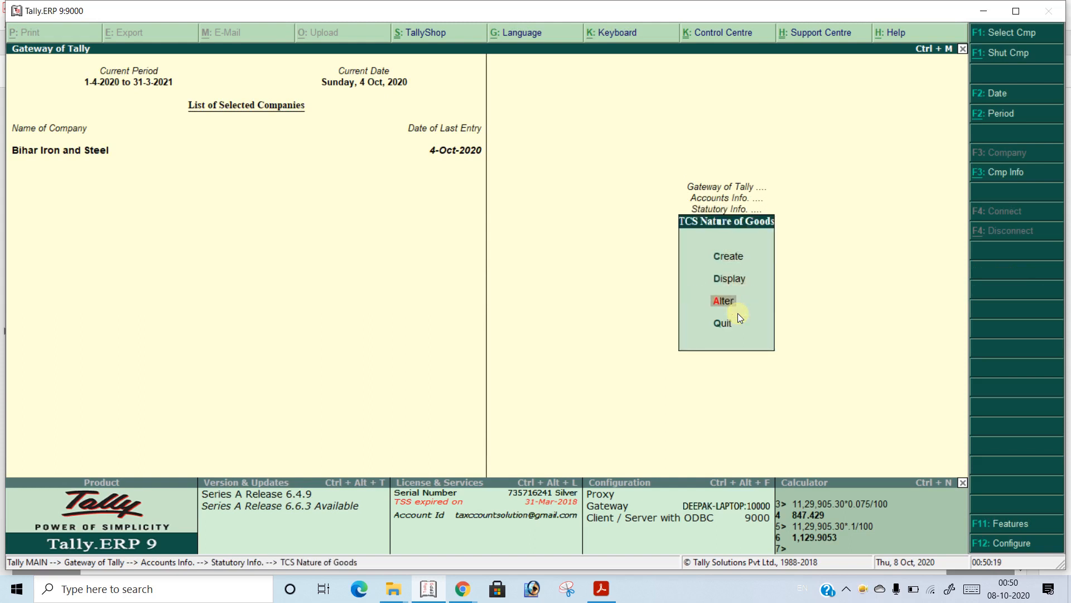
{"action": "key", "text": "Return"}
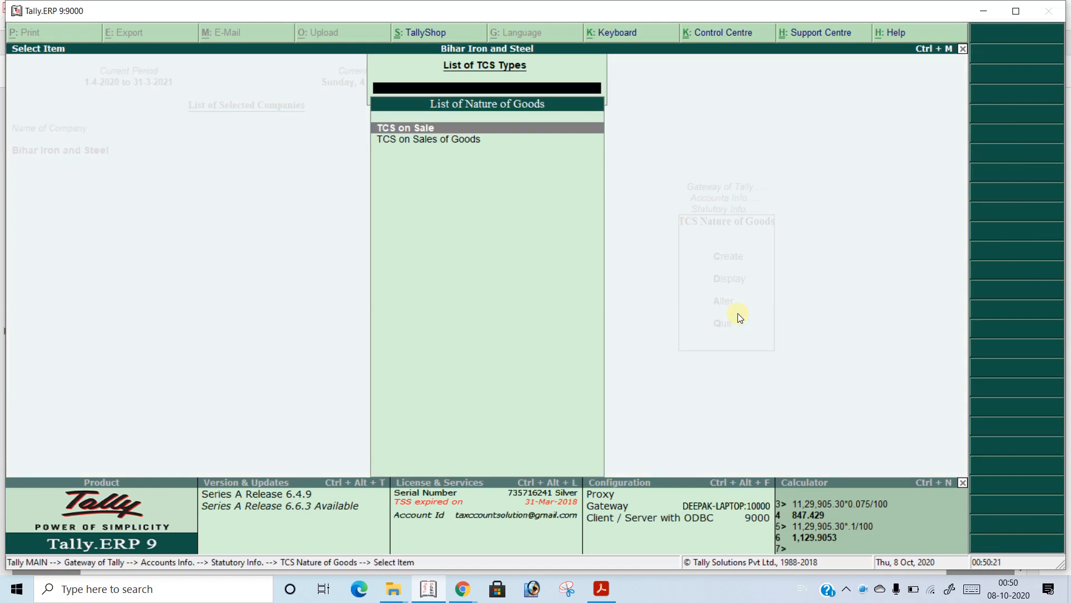
{"action": "key", "text": "Return"}
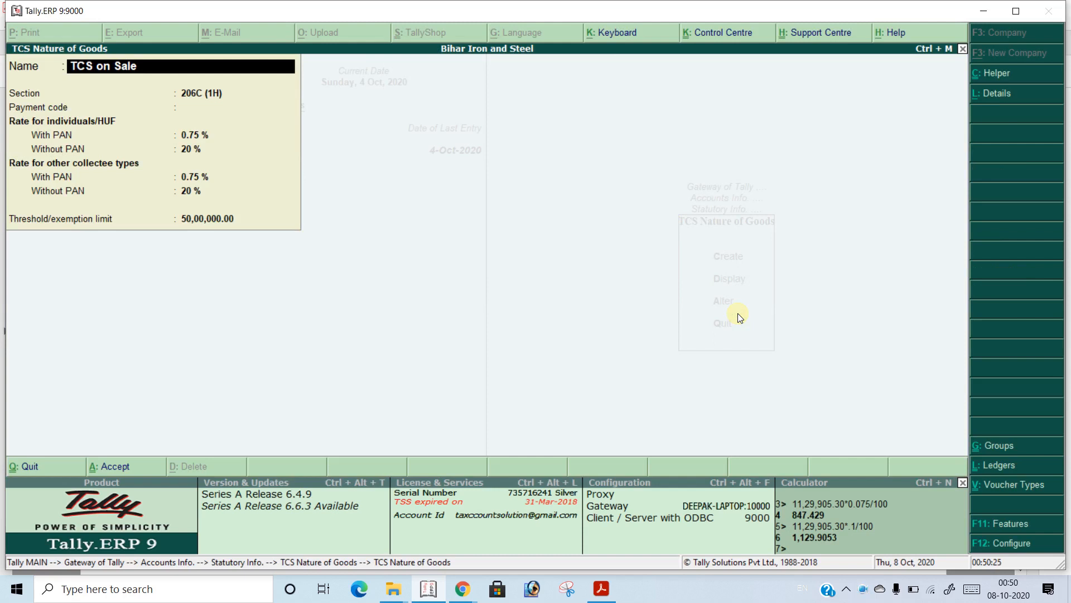
Set the TCS rate without PAN for individuals/HUF to 5%, keeping the section, payment code and with-PAN rate
{"action": "key", "text": "Return"}
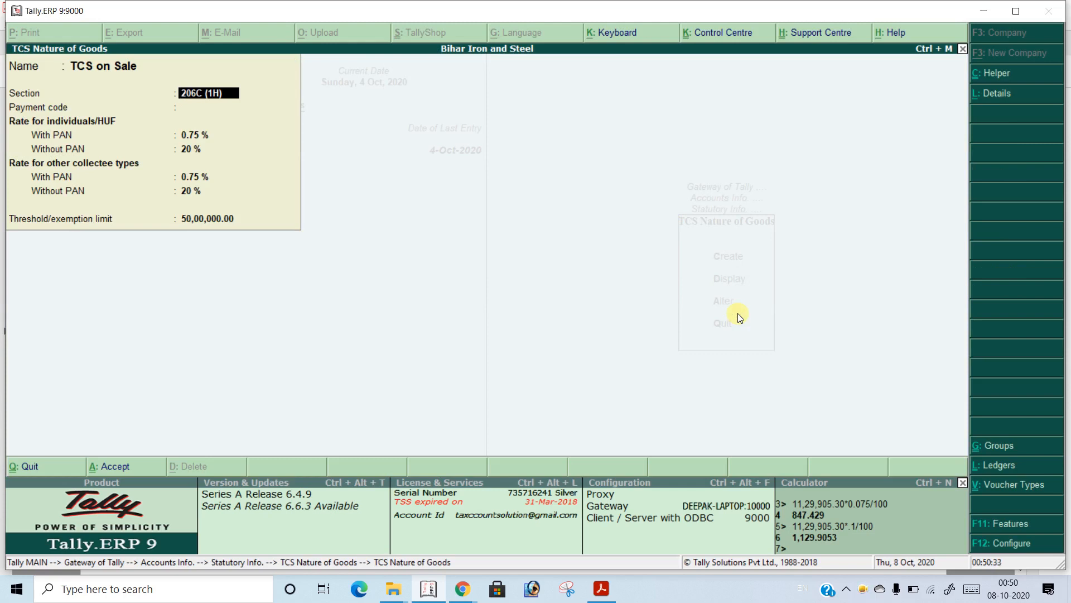
{"action": "key", "text": "Return"}
{"action": "key", "text": "Return"}
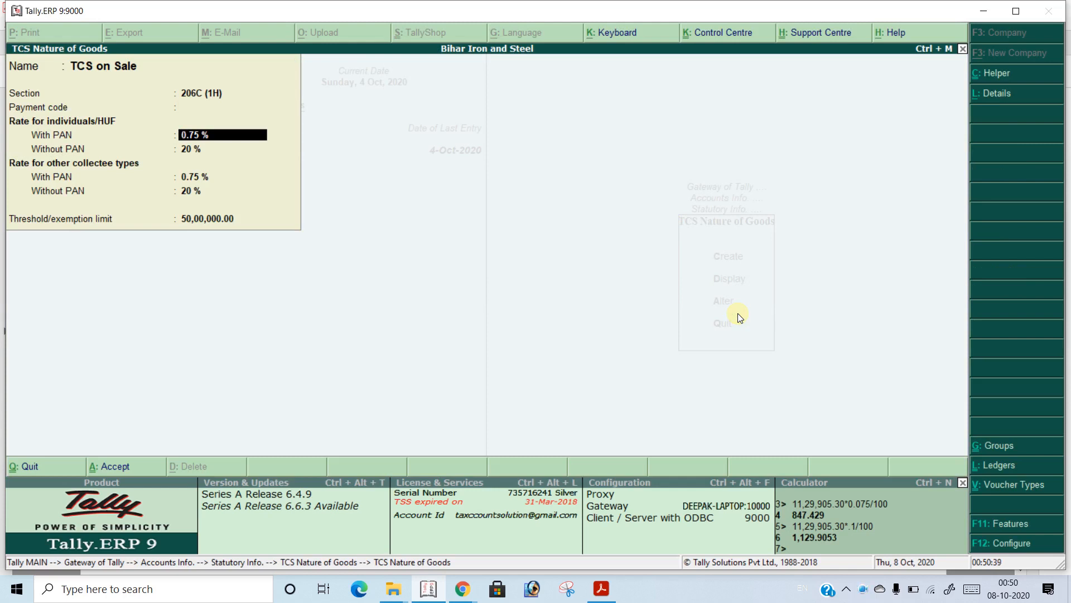
{"action": "key", "text": "Return"}
{"action": "key", "text": "BackSpace"}
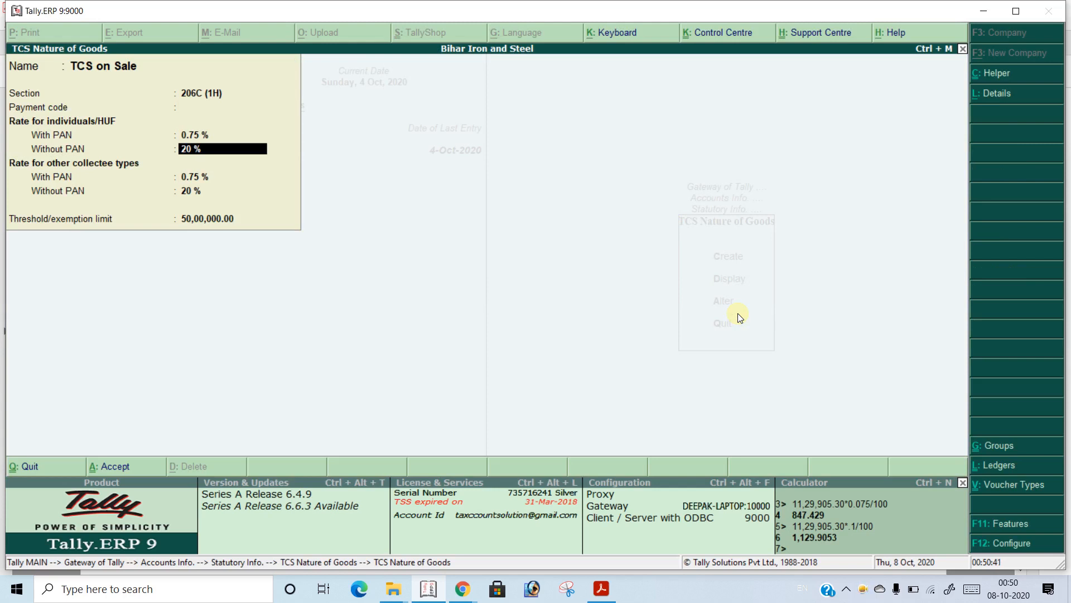
{"action": "type", "text": "5"}
{"action": "key", "text": "Return"}
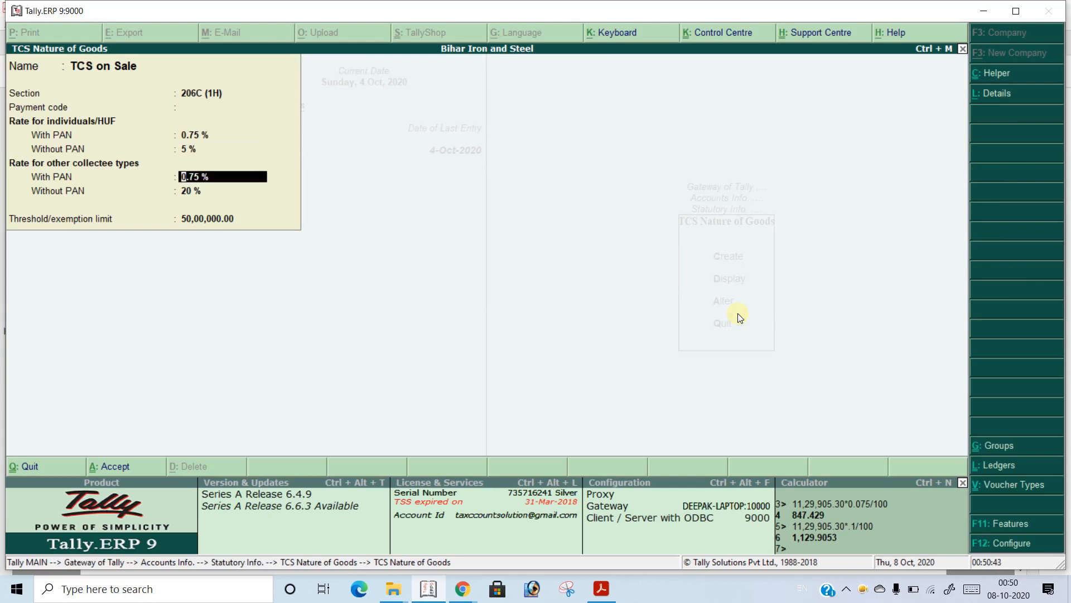
Set the TCS rate without PAN for other collectee types to 5%, keeping their with-PAN rate and the threshold limit
{"action": "key", "text": "Return"}
{"action": "key", "text": "Return"}
{"action": "key", "text": "BackSpace"}
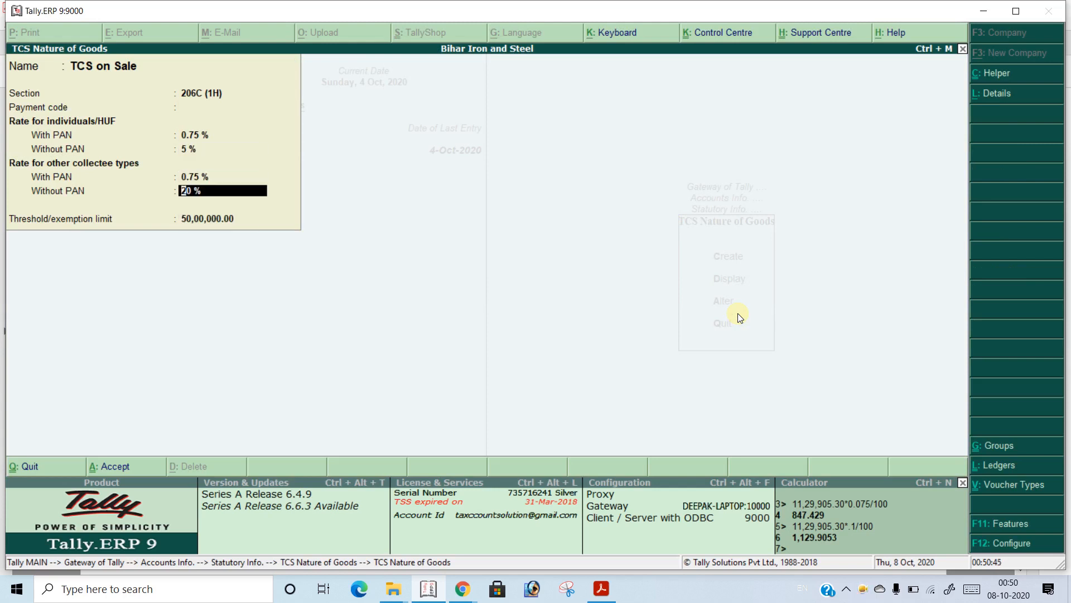
{"action": "type", "text": "5"}
{"action": "key", "text": "Return"}
{"action": "key", "text": "Return"}
{"action": "key", "text": "Return"}
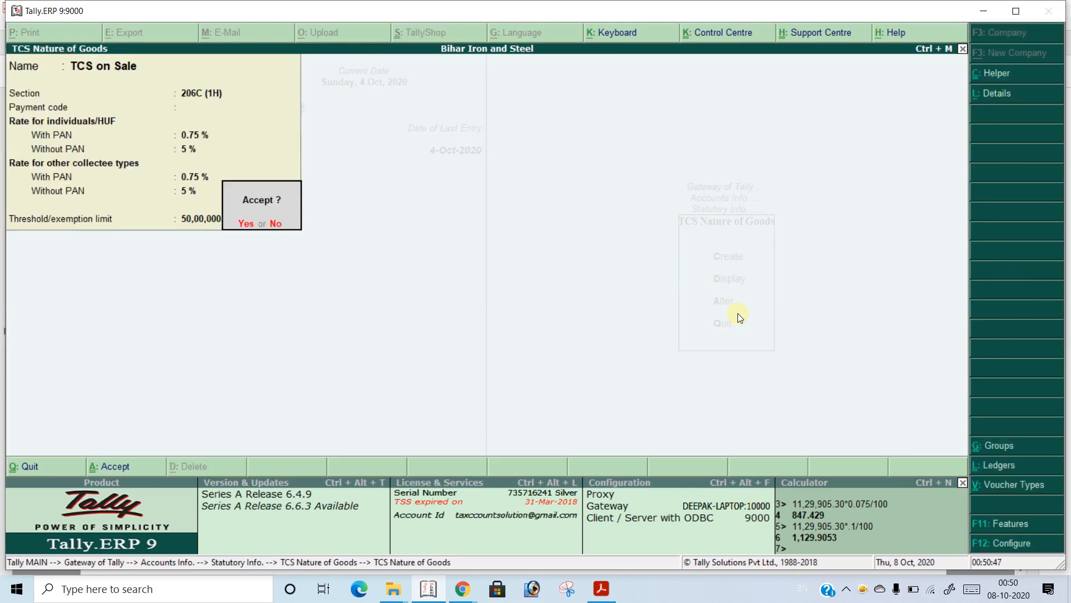
Go back to the other collectee types' without-PAN rate, make it applicable from 1.10.20 and save "TCS on Sale"
{"action": "key", "text": "Escape"}
{"action": "key", "text": "BackSpace"}
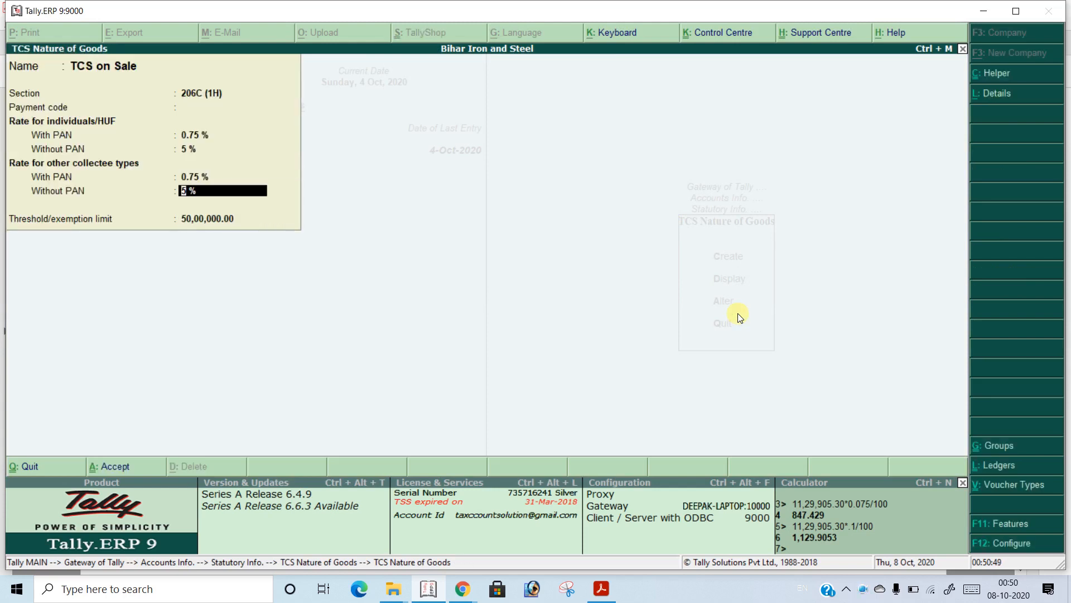
{"action": "key", "text": "Return"}
{"action": "key", "text": "Return"}
{"action": "type", "text": "1.10.20"}
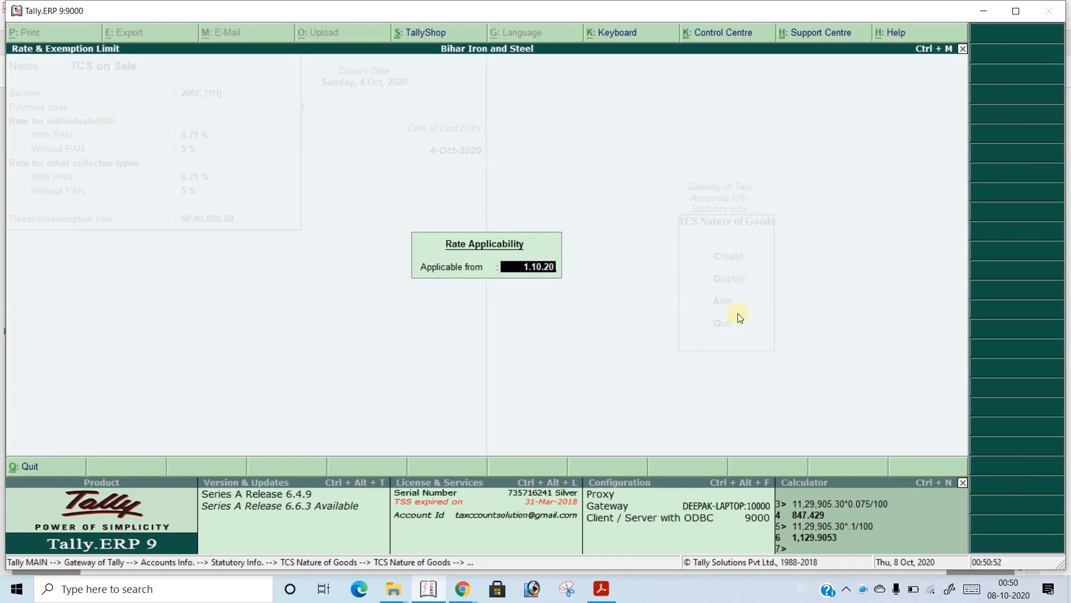
{"action": "key", "text": "Return"}
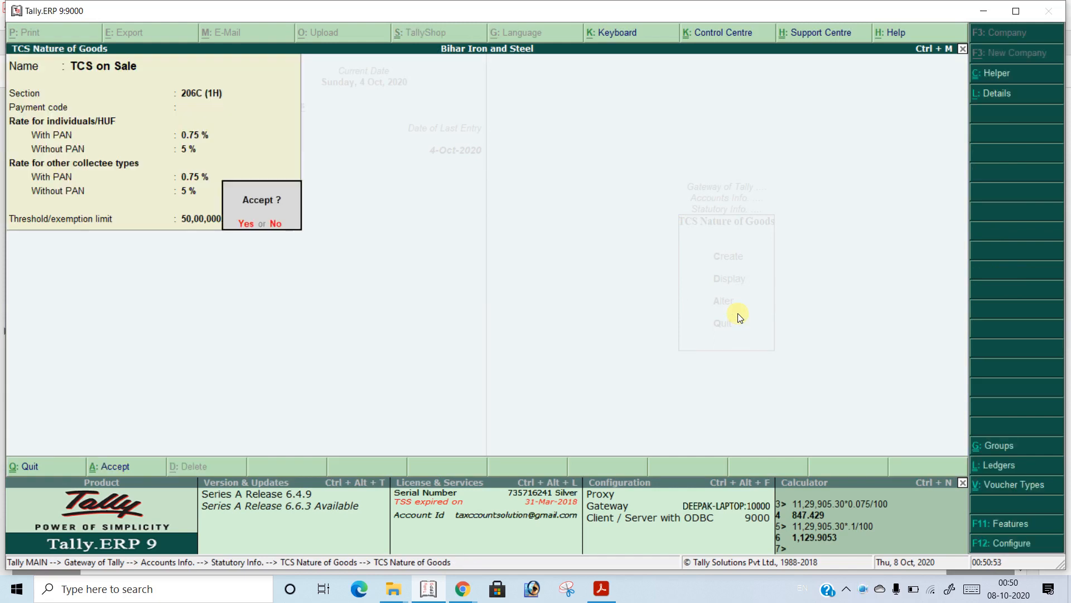
Check the rates and threshold of the nature of goods "TCS on Sales of Goods" and return to the Gateway of Tally
{"action": "key", "text": "Return"}
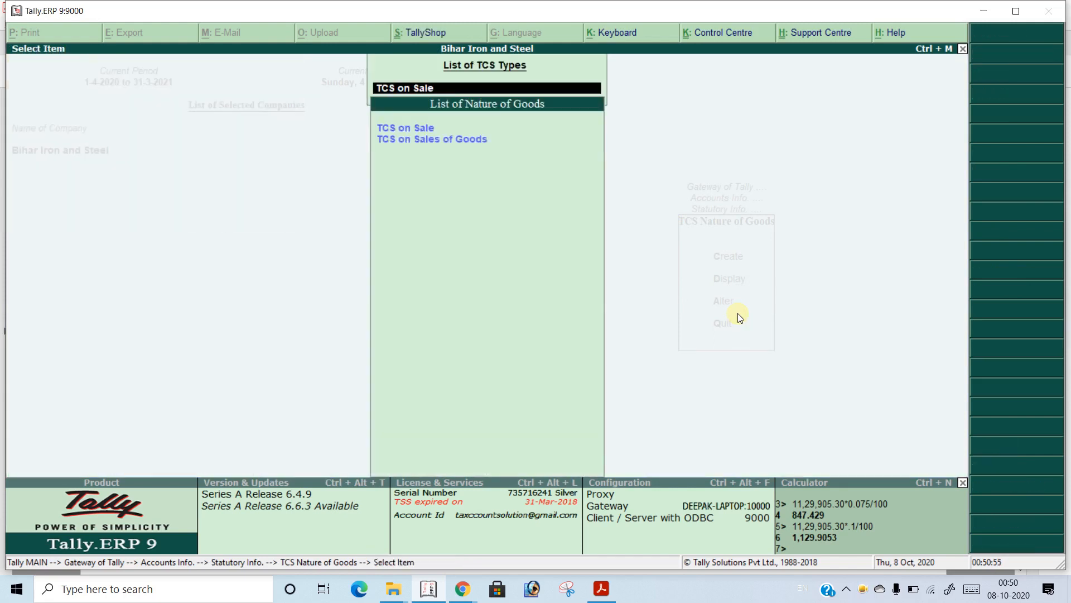
{"action": "key", "text": "Down"}
{"action": "key", "text": "Return"}
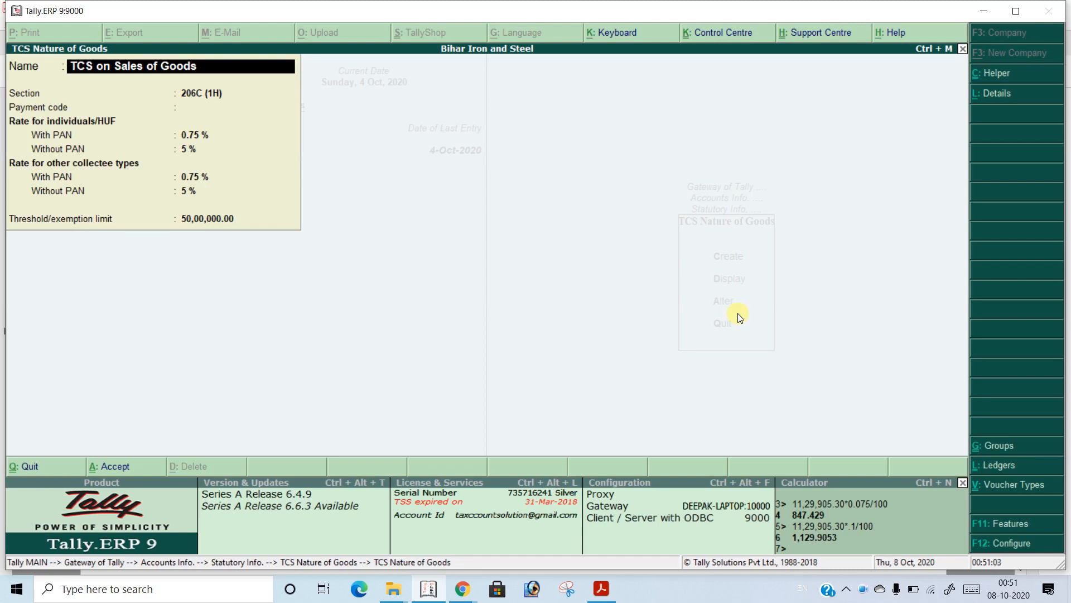
{"action": "key", "text": "Escape"}
{"action": "key", "text": "Escape"}
{"action": "key", "text": "Escape"}
{"action": "key", "text": "Escape"}
{"action": "key", "text": "Escape"}
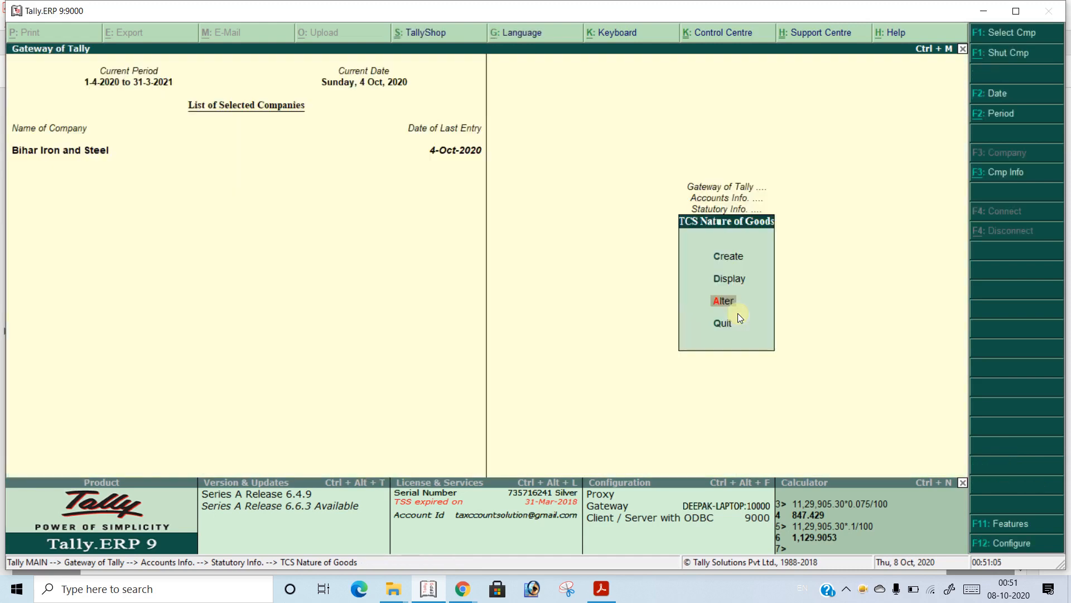
{"action": "key", "text": "Escape"}
{"action": "key", "text": "n"}
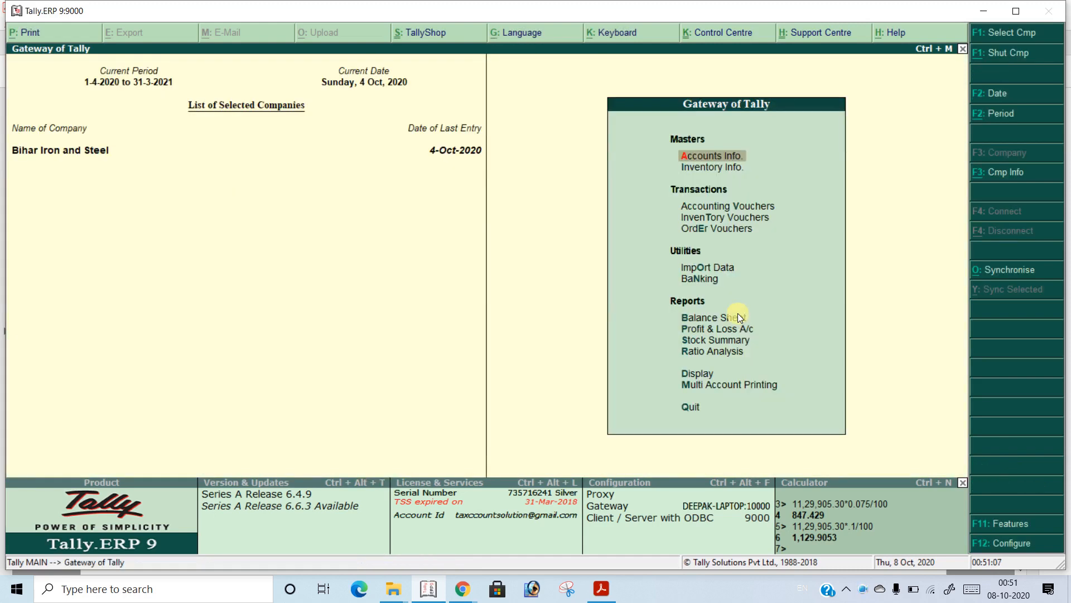
{"action": "key", "text": "d"}
{"action": "key", "text": "a"}
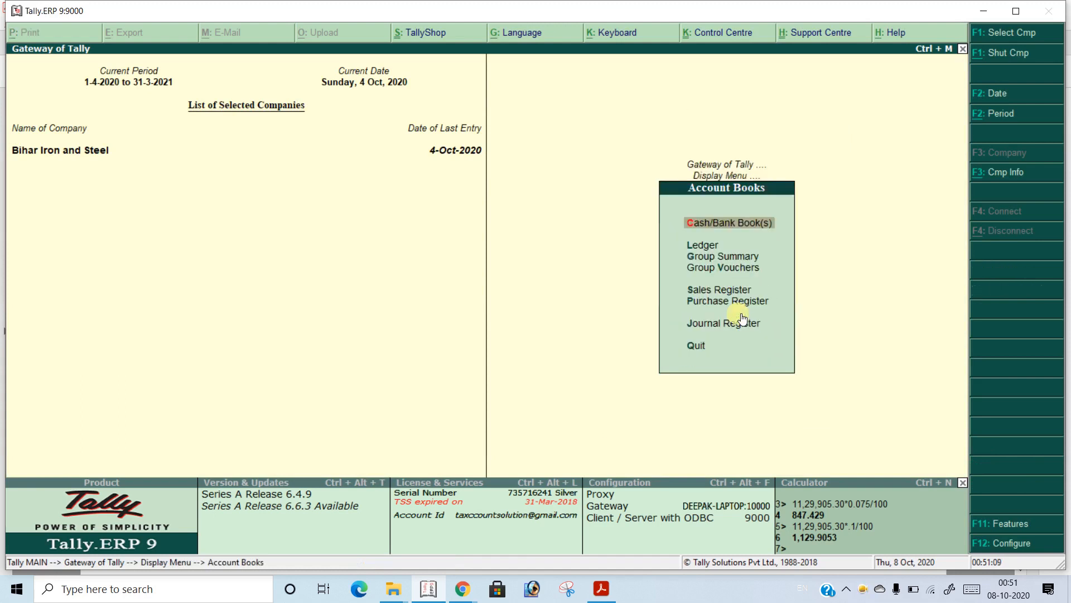
{"action": "key", "text": "Escape"}
{"action": "key", "text": "Escape"}
{"action": "key", "text": "Escape"}
{"action": "key", "text": "n"}
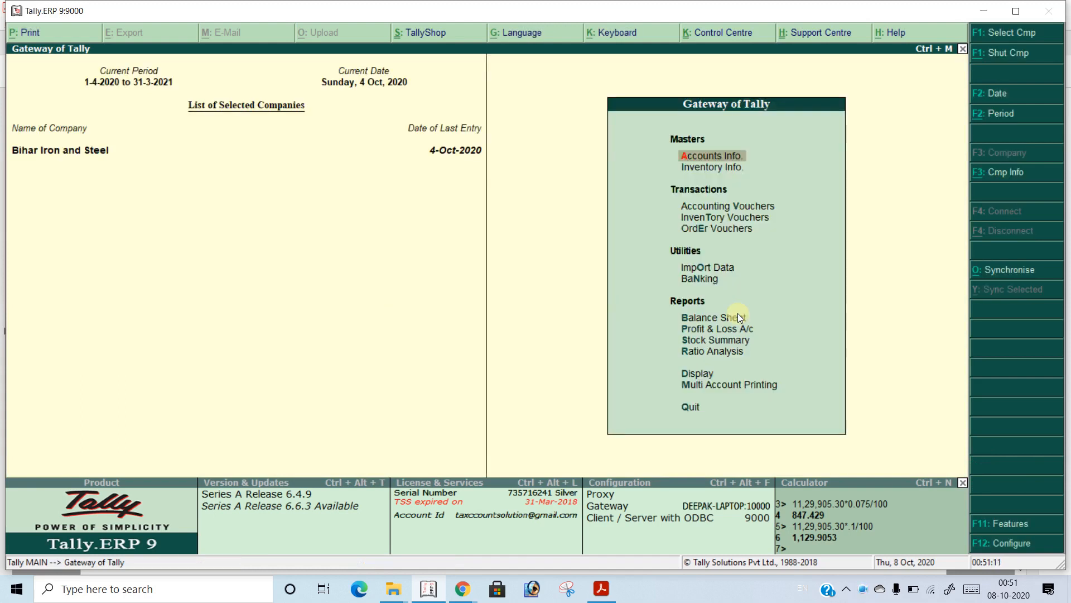
Open the existing ledger "TCS on Sale" for alteration as a single ledger
{"action": "key", "text": "d"}
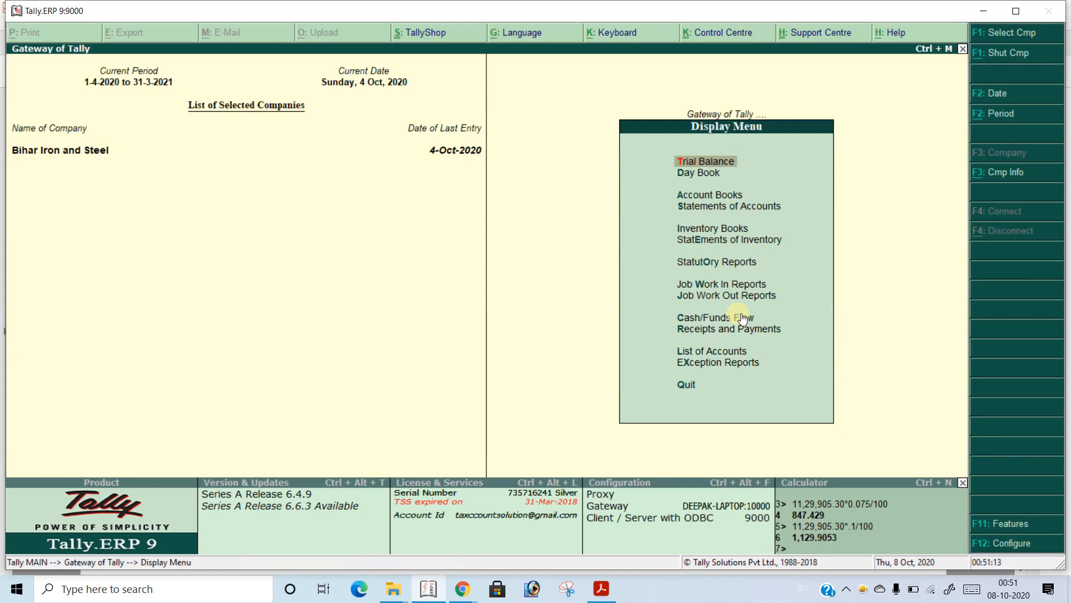
{"action": "key", "text": "Escape"}
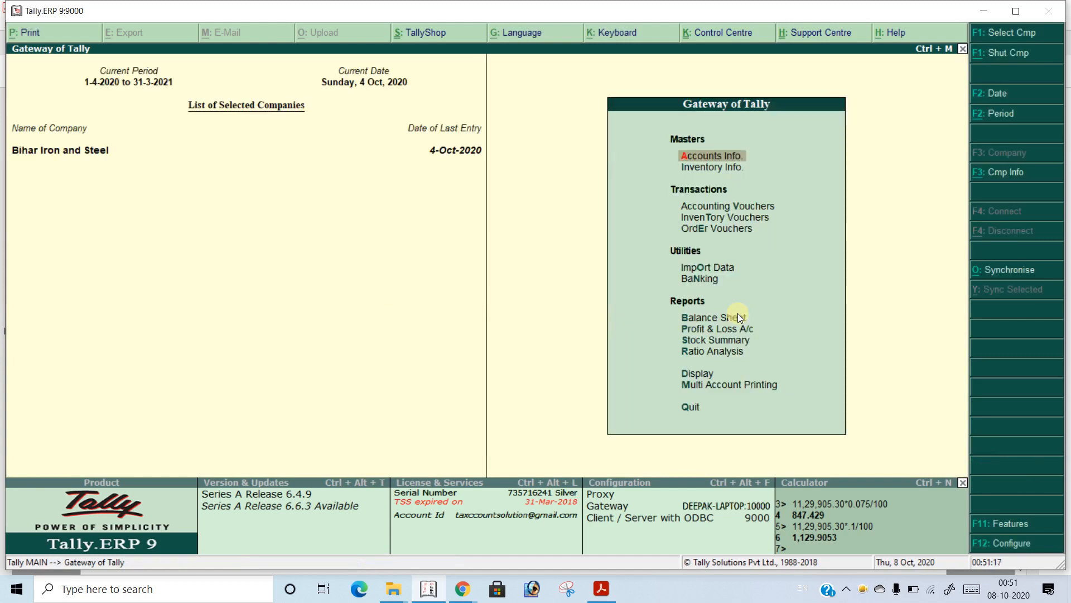
{"action": "key", "text": "Return"}
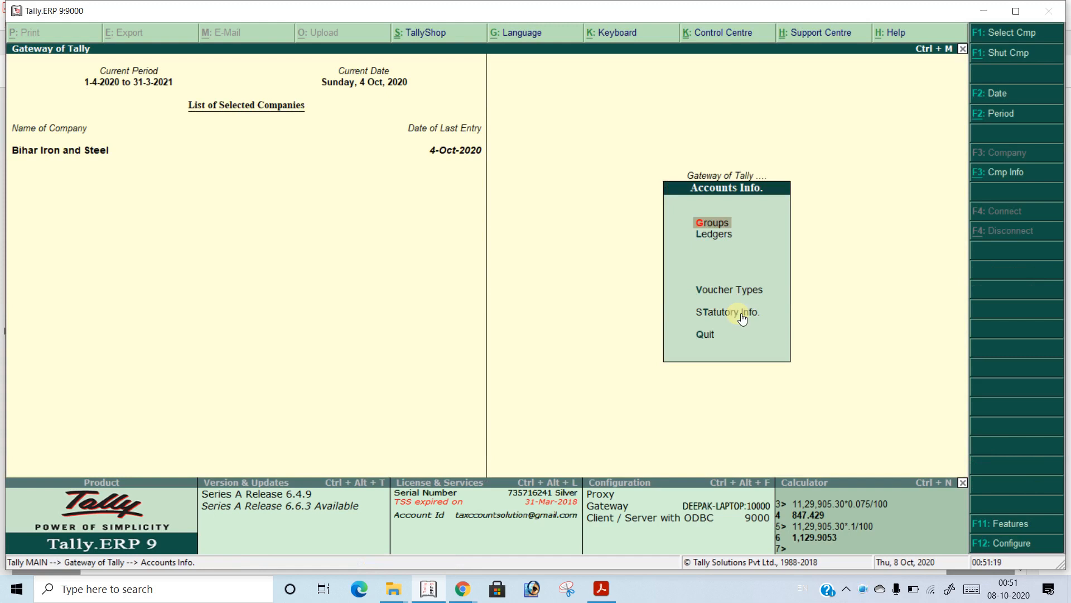
{"action": "key", "text": "Down"}
{"action": "key", "text": "Return"}
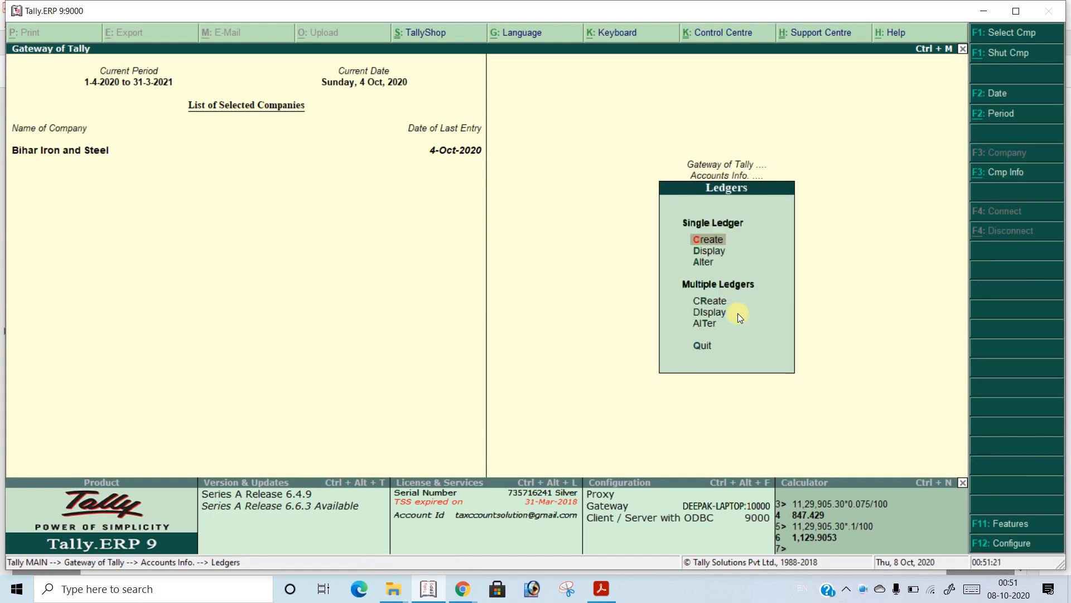
{"action": "key", "text": "Down"}
{"action": "key", "text": "Down"}
{"action": "key", "text": "Return"}
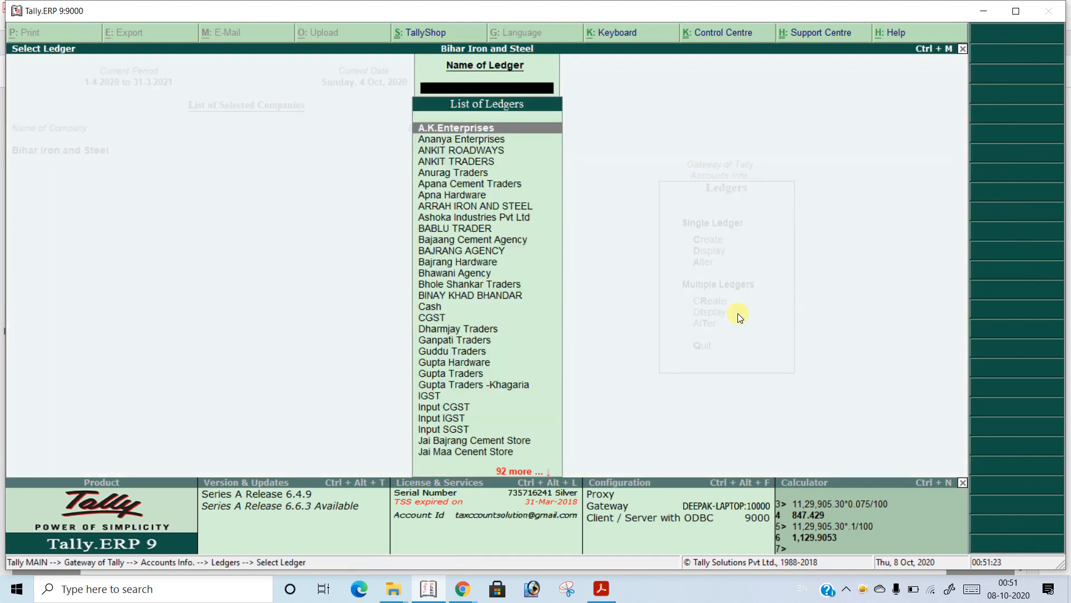
{"action": "type", "text": "TCS"}
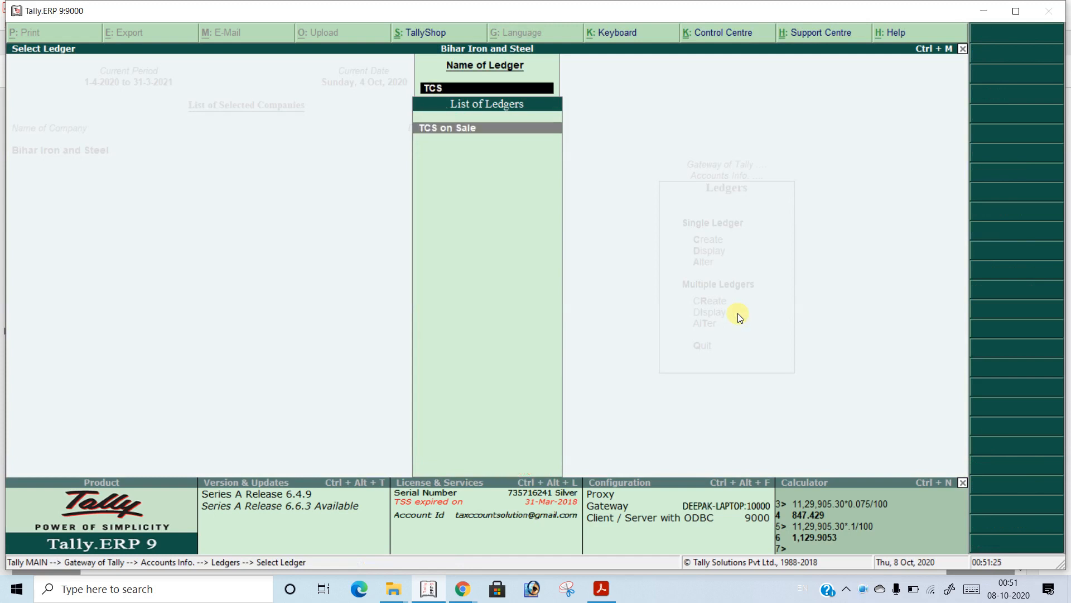
{"action": "key", "text": "Return"}
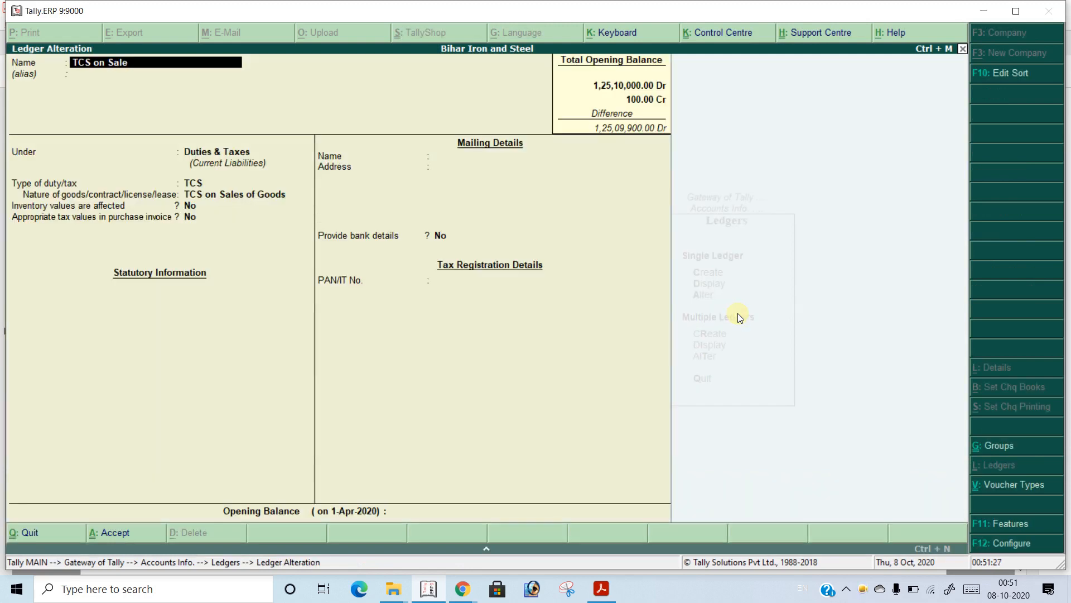
Keep the ledger under Duties & Taxes with duty type TCS and nature "TCS on Sales of Goods", save it and return to the Gateway of Tally
{"action": "key", "text": "Return"}
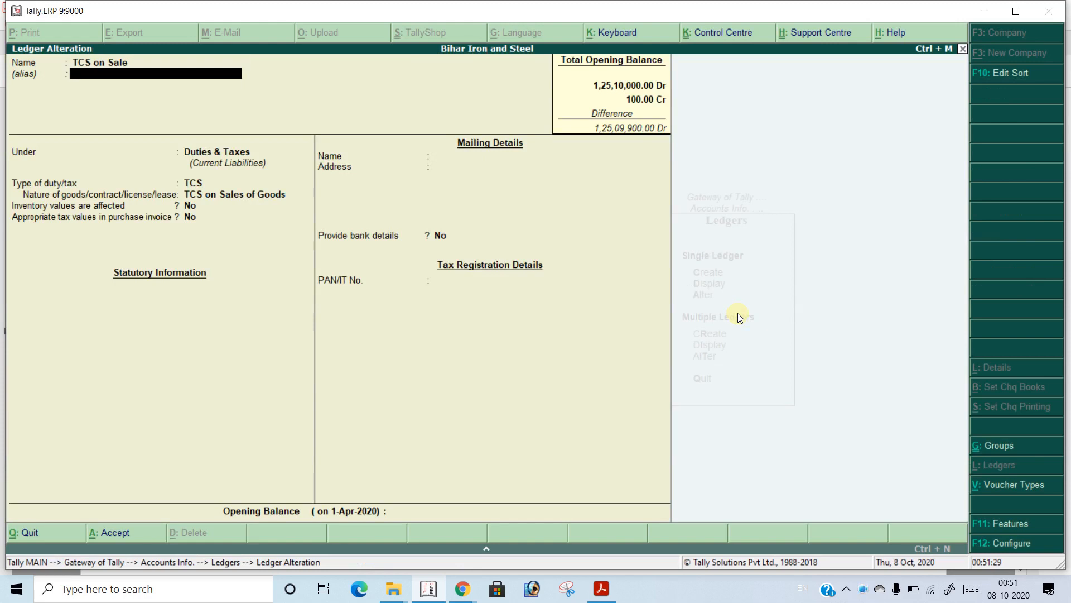
{"action": "key", "text": "Return"}
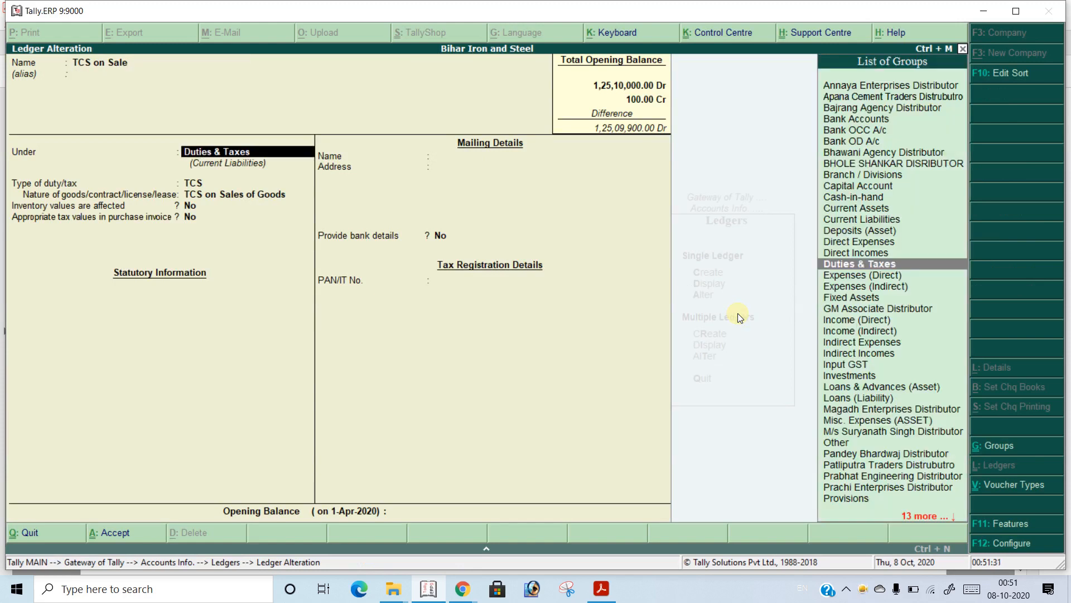
{"action": "key", "text": "Return"}
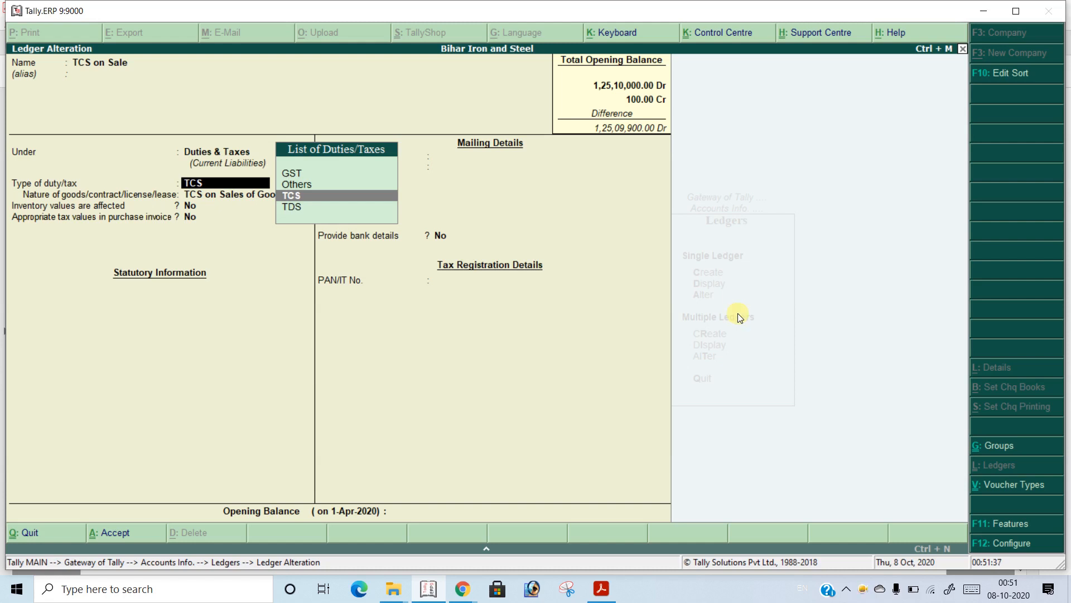
{"action": "key", "text": "Return"}
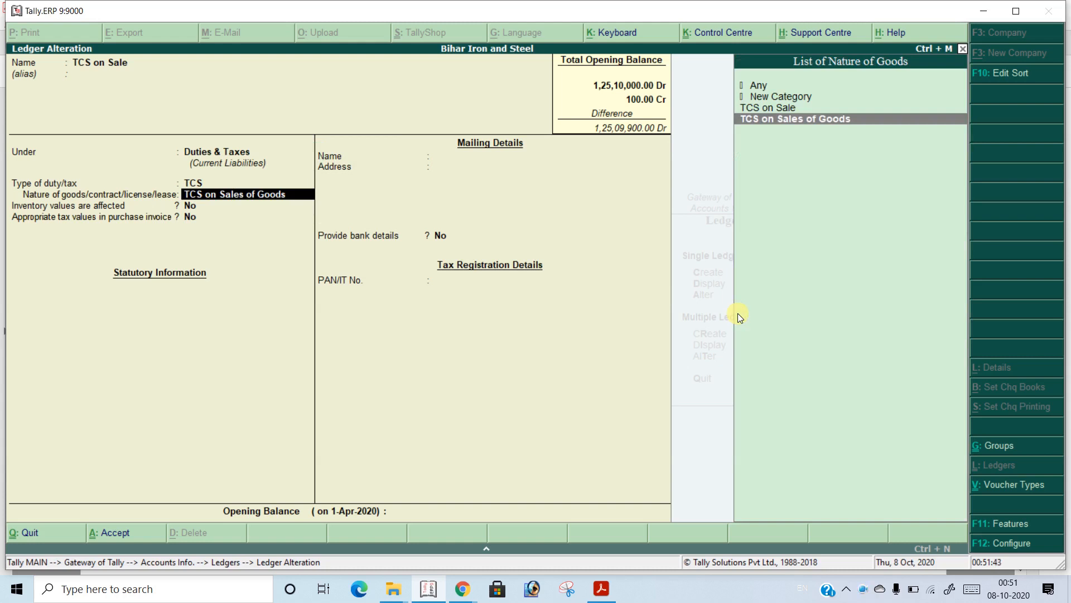
{"action": "key", "text": "Return"}
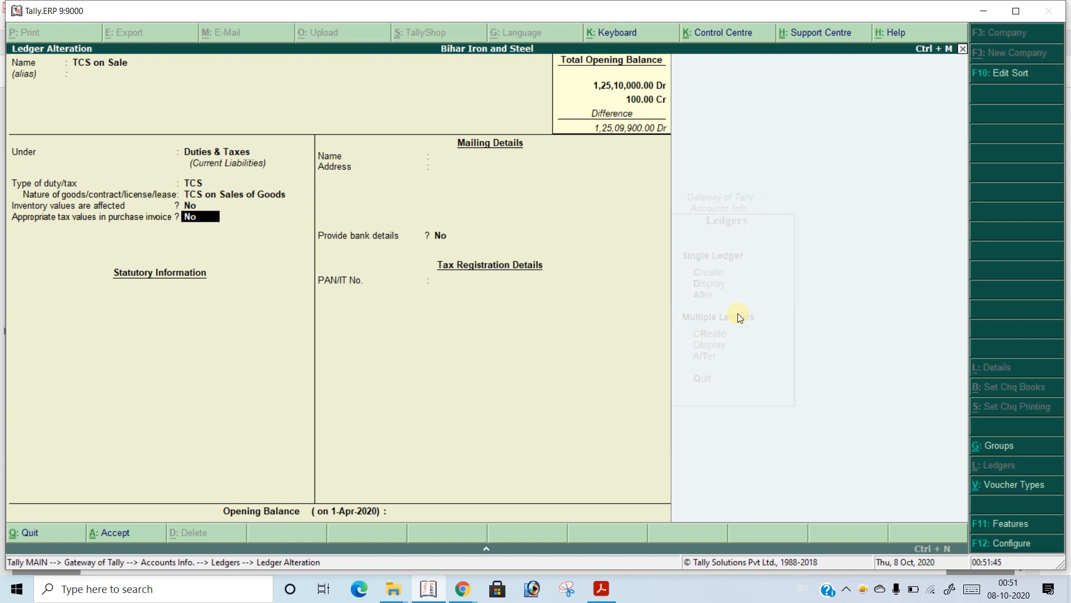
{"action": "key", "text": "Return"}
{"action": "key", "text": "Return"}
{"action": "key", "text": "Return"}
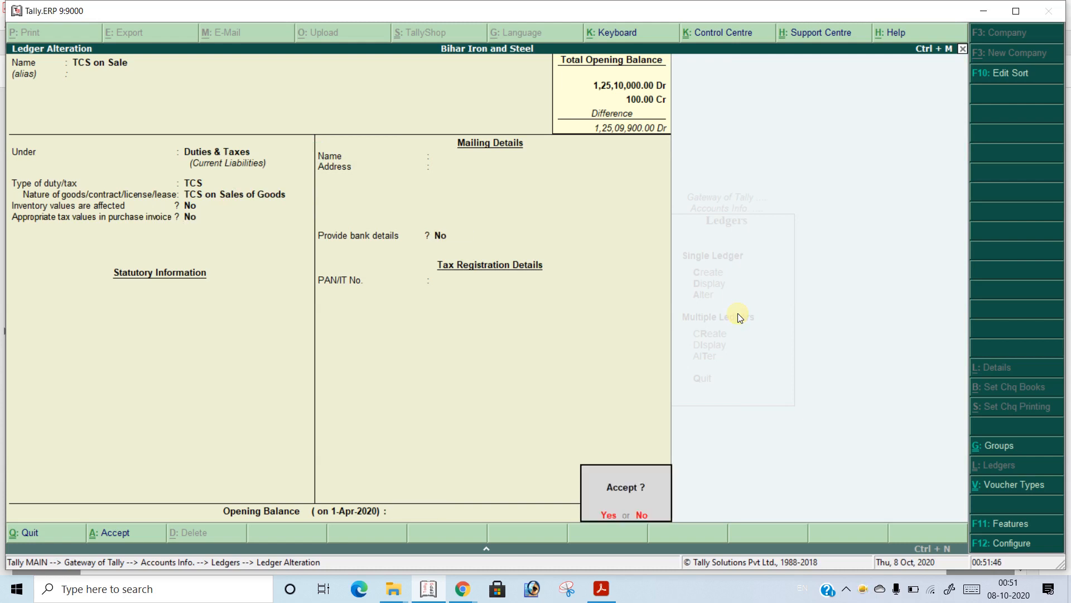
{"action": "key", "text": "Return"}
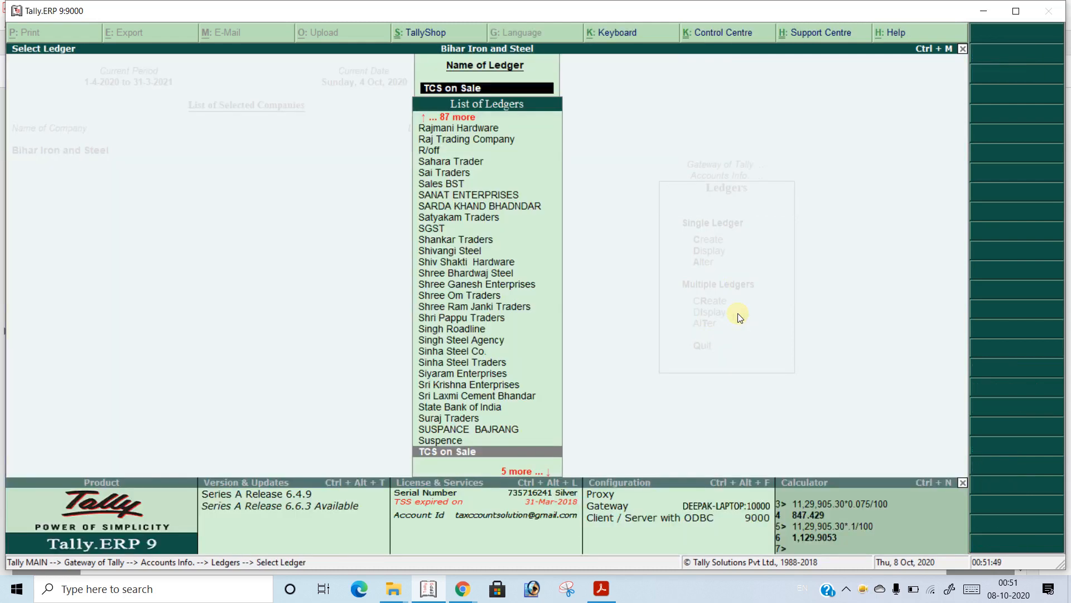
{"action": "key", "text": "Escape"}
{"action": "key", "text": "Escape"}
{"action": "key", "text": "Escape"}
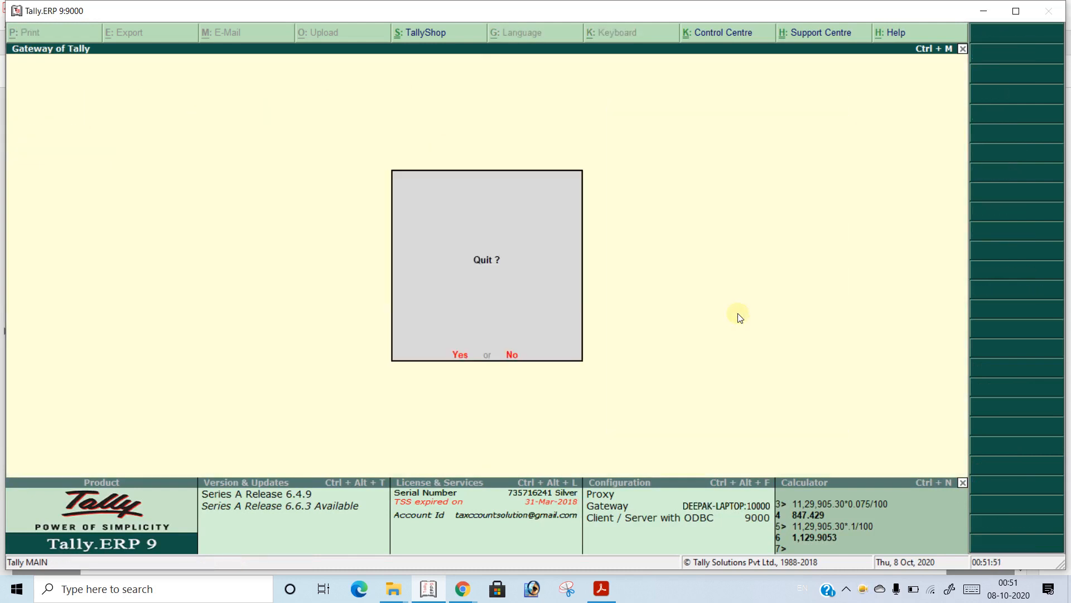
{"action": "key", "text": "Escape"}
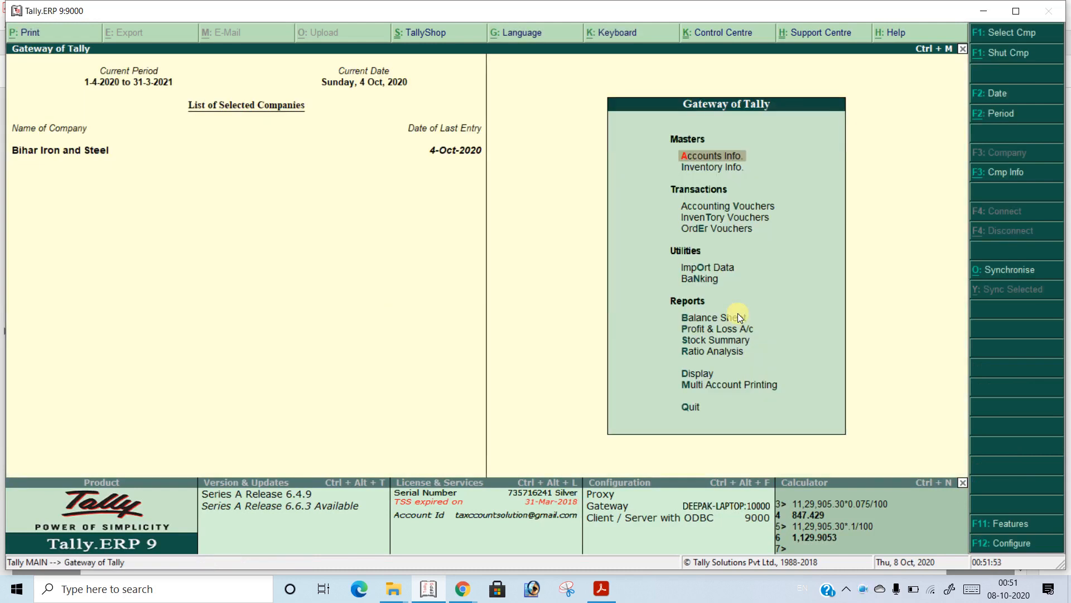
Start a Sales BST voucher without a reference number and select the customer's party account
{"action": "key", "text": "v"}
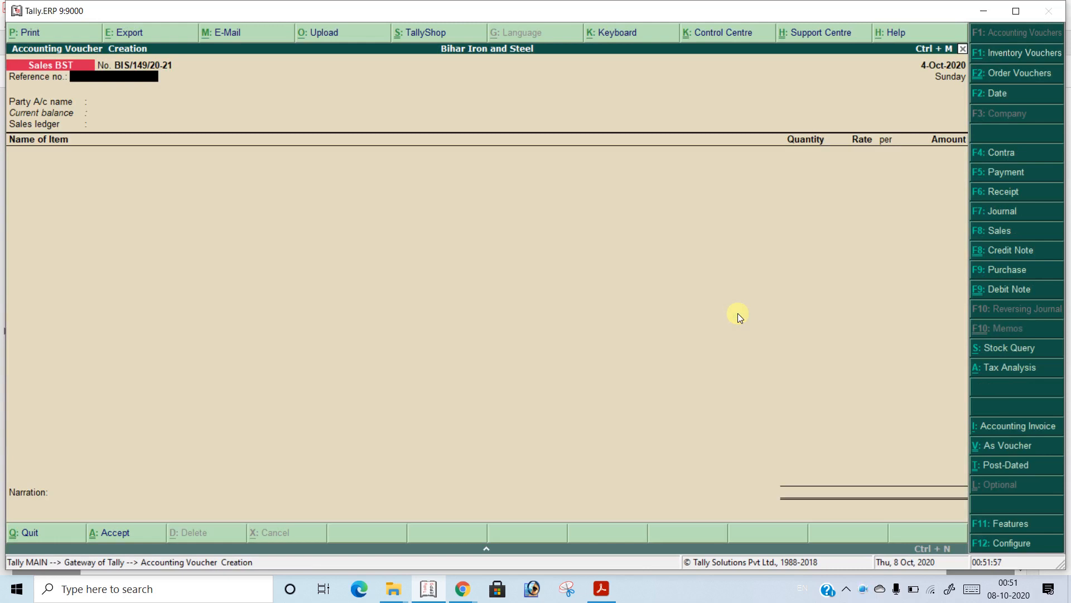
{"action": "key", "text": "Return"}
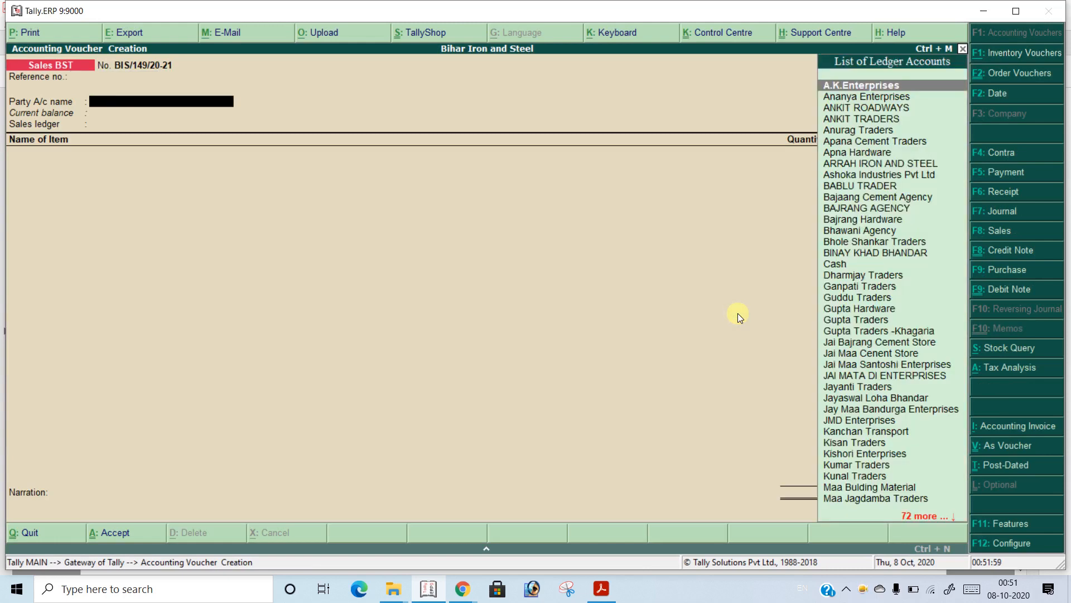
{"action": "type", "text": "S"}
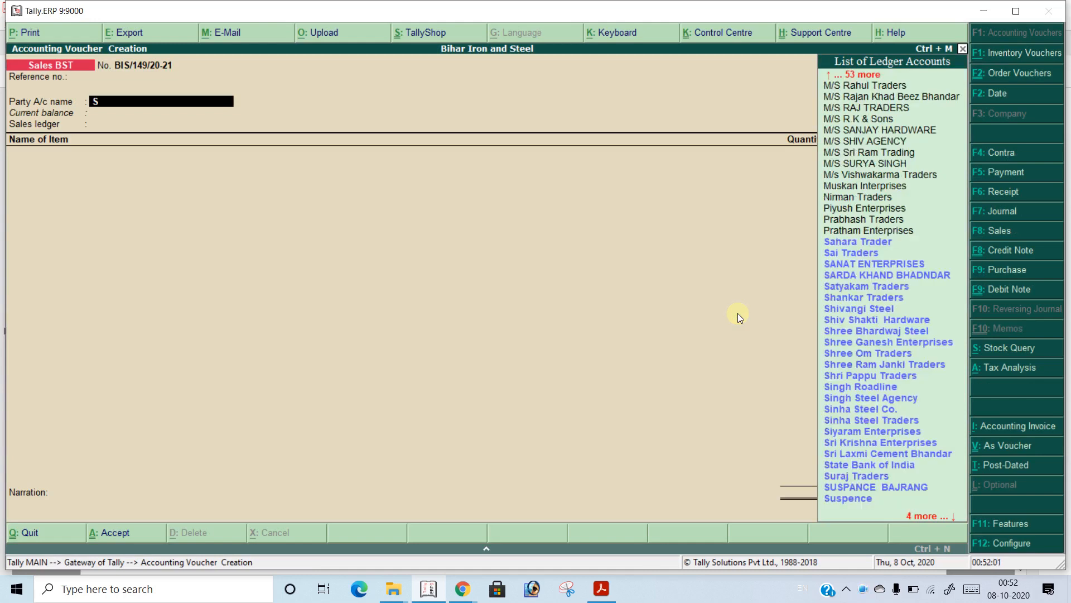
{"action": "type", "text": "URYA"}
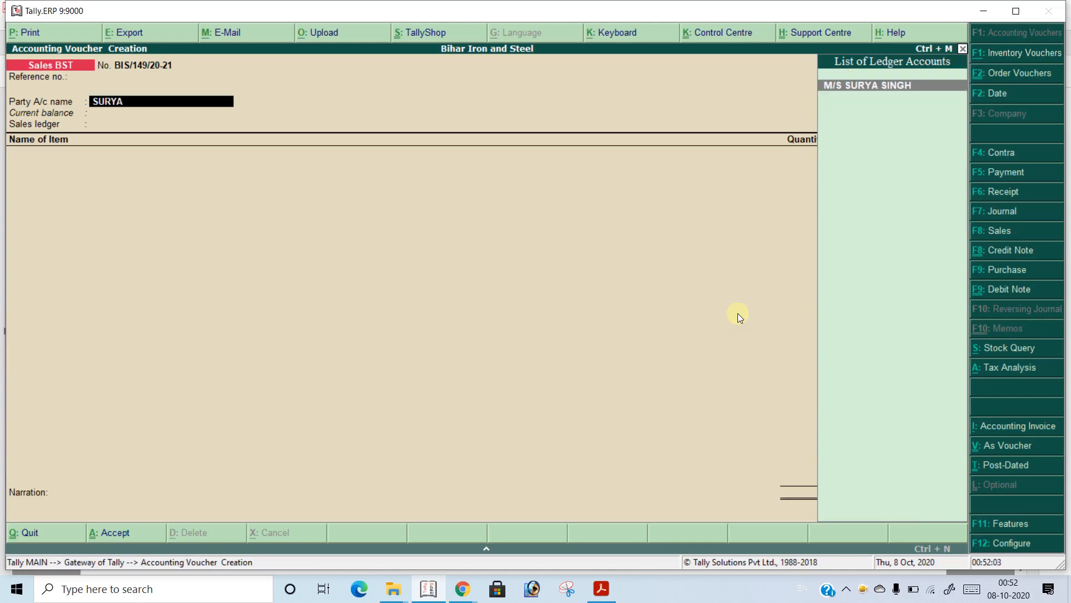
{"action": "key", "text": "Return"}
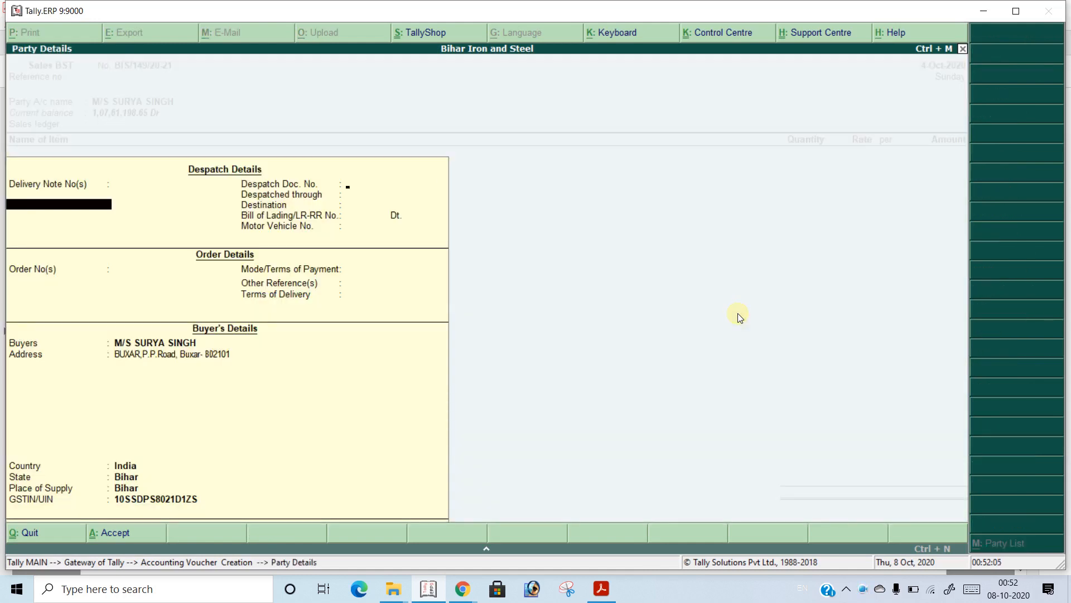
Leave the despatch and order details blank, keep the buyer's details and choose Sales BST as the sales ledger
{"action": "key", "text": "Return"}
{"action": "key", "text": "Return"}
{"action": "key", "text": "Return"}
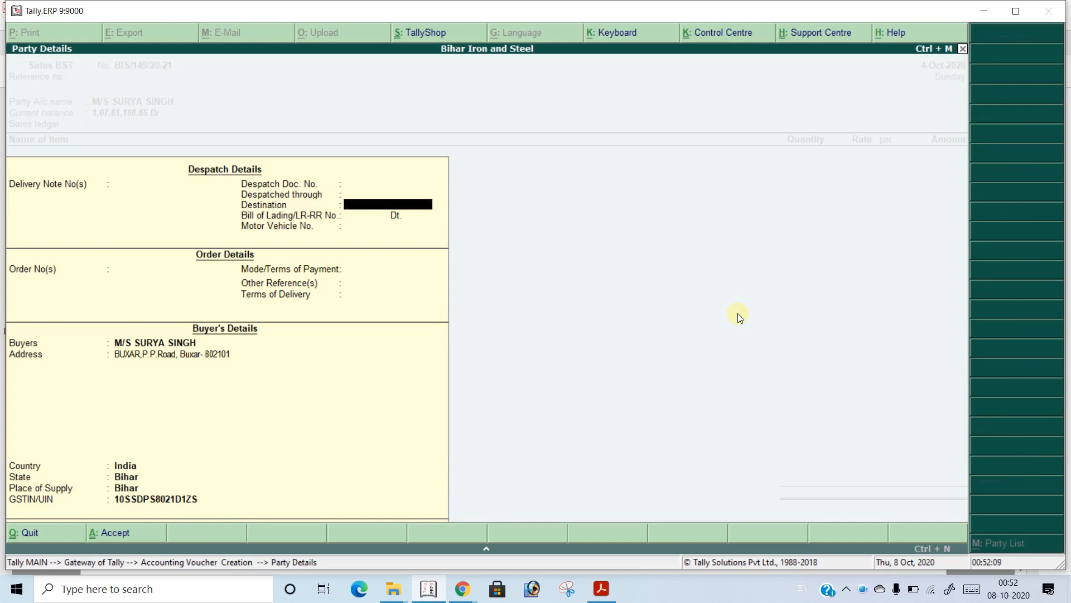
{"action": "key", "text": "Return"}
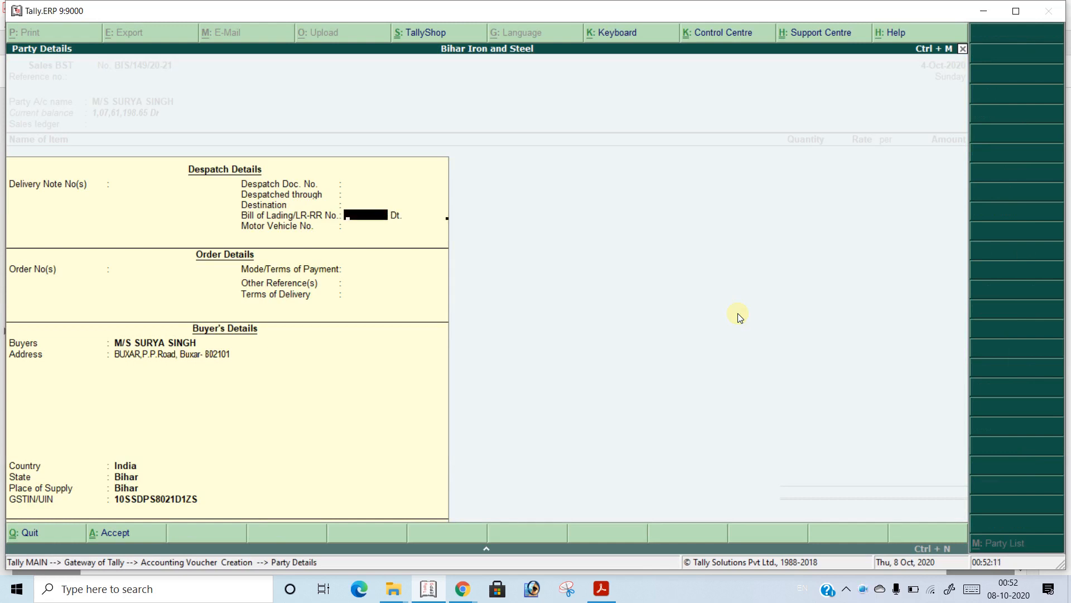
{"action": "key", "text": "Return"}
{"action": "key", "text": "Return"}
{"action": "key", "text": "Return"}
{"action": "key", "text": "Return"}
{"action": "key", "text": "Return"}
{"action": "key", "text": "Return"}
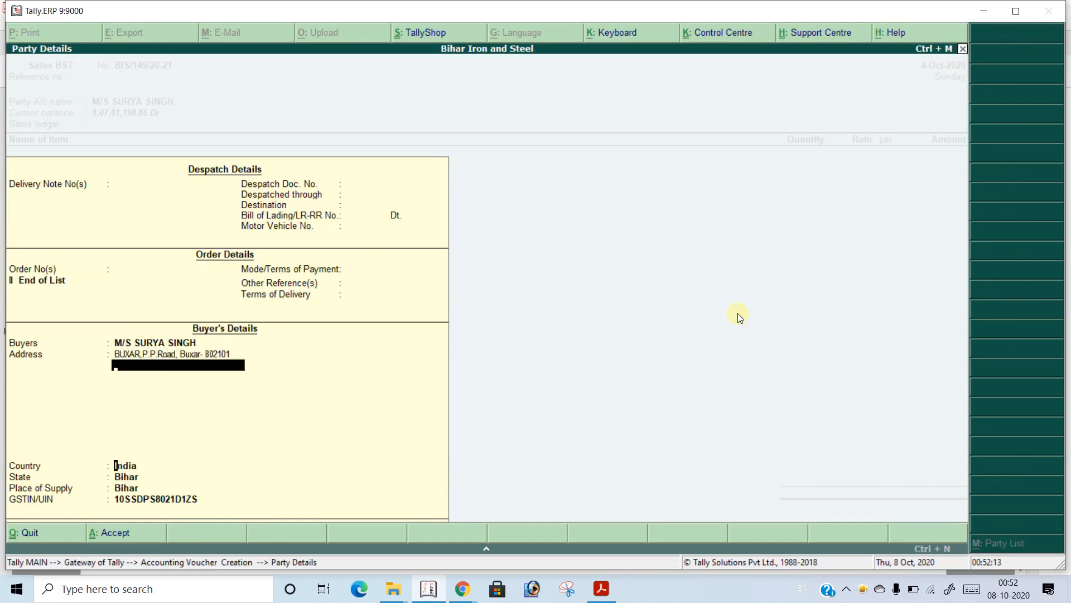
{"action": "key", "text": "Return"}
{"action": "key", "text": "Return"}
{"action": "key", "text": "Return"}
{"action": "key", "text": "Return"}
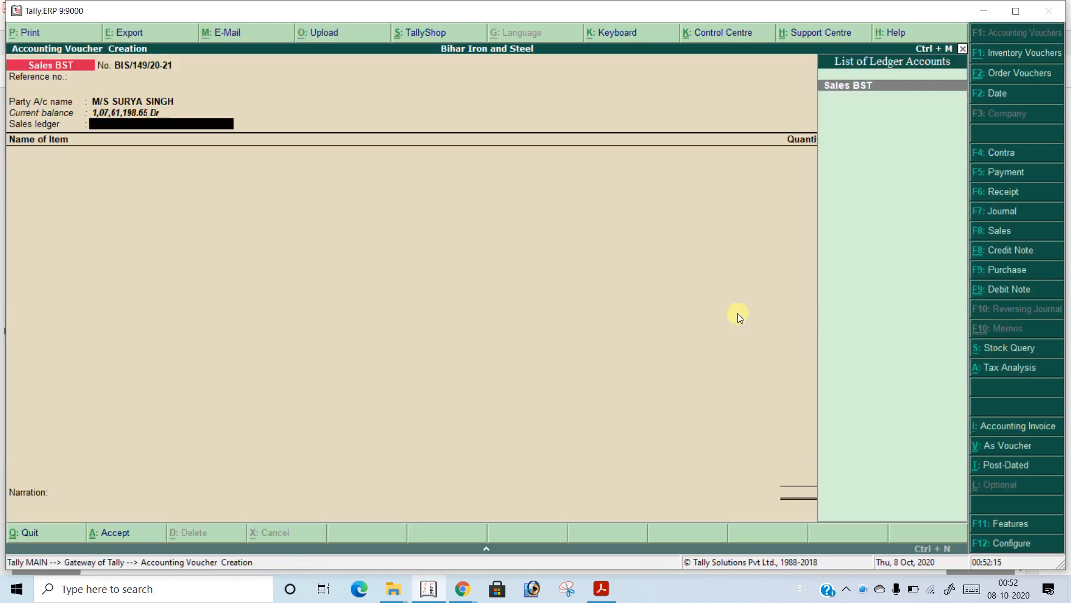
Open the customer's ledger for alteration from the voucher's party field, keeping its group and TCS applicable as Yes
{"action": "key", "text": "Return"}
{"action": "key", "text": "Escape"}
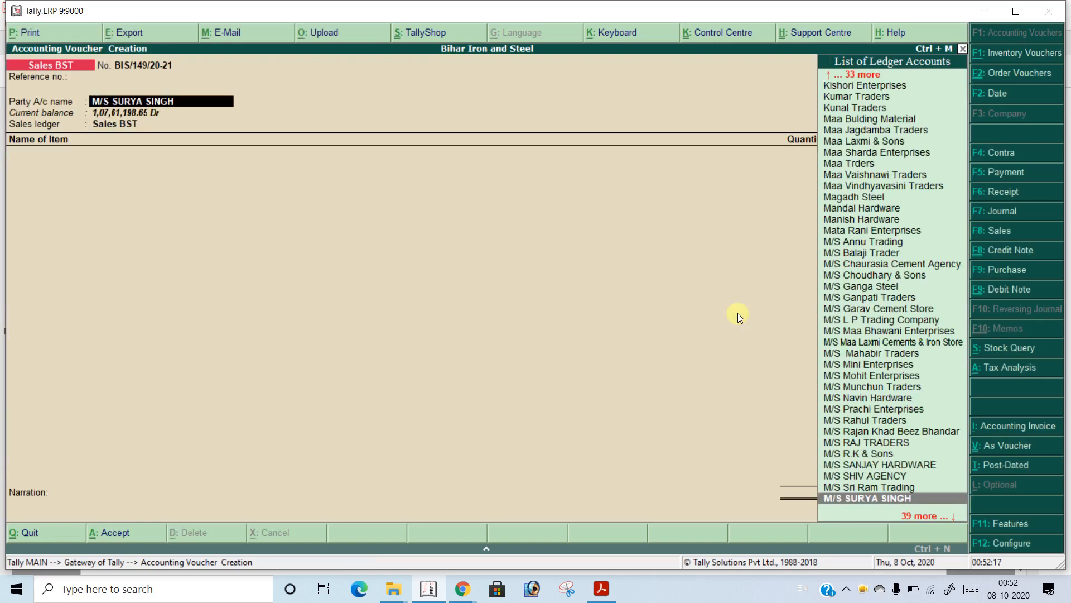
{"action": "key", "text": "ctrl+Return"}
{"action": "key", "text": "Return"}
{"action": "key", "text": "Return"}
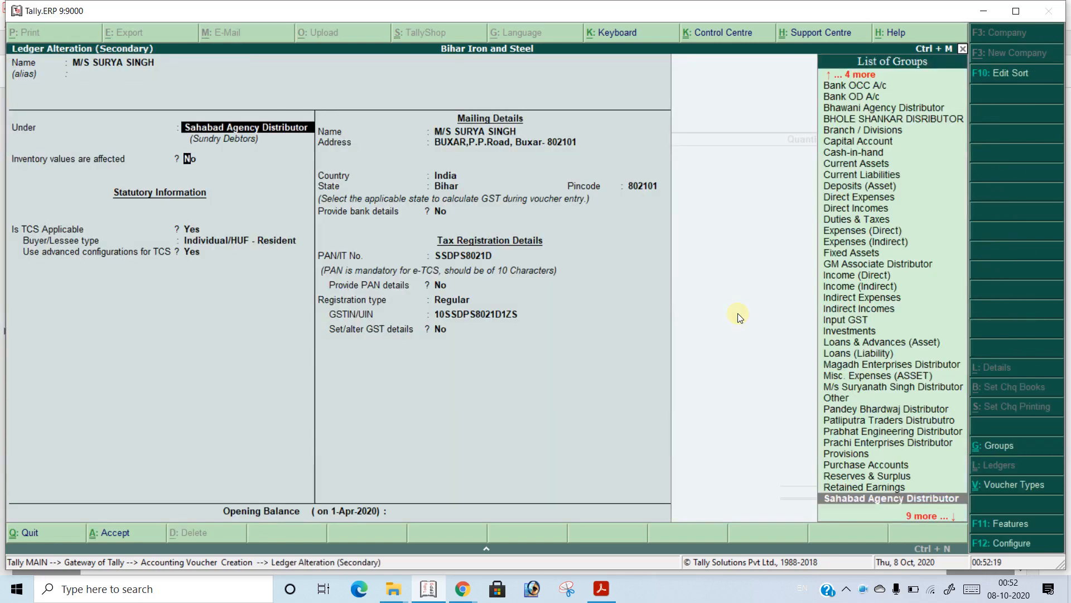
{"action": "key", "text": "Return"}
{"action": "key", "text": "Return"}
{"action": "key", "text": "Return"}
{"action": "key", "text": "BackSpace"}
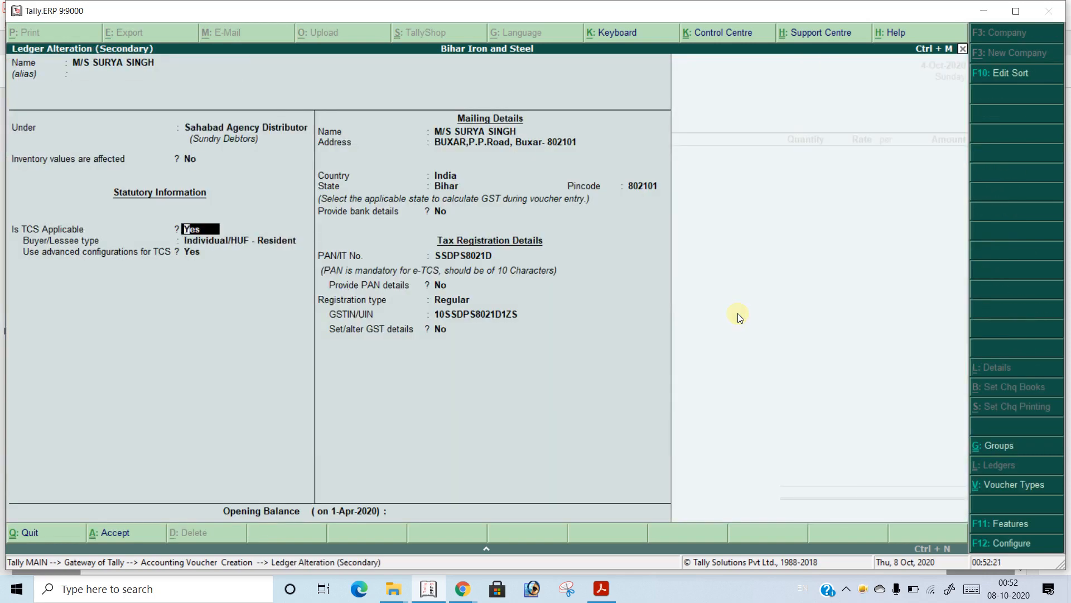
{"action": "key", "text": "Return"}
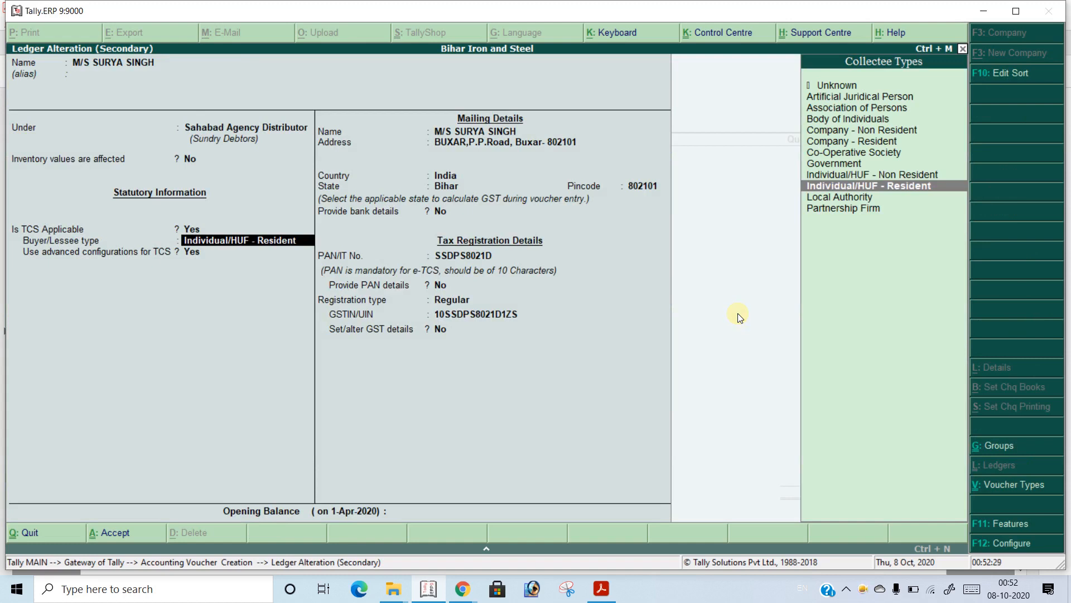
Look through the collectee types and keep Individual/HUF - Resident as the customer's buyer/lessee type
{"action": "key", "text": "Up"}
{"action": "key", "text": "Up"}
{"action": "key", "text": "Up"}
{"action": "key", "text": "Up"}
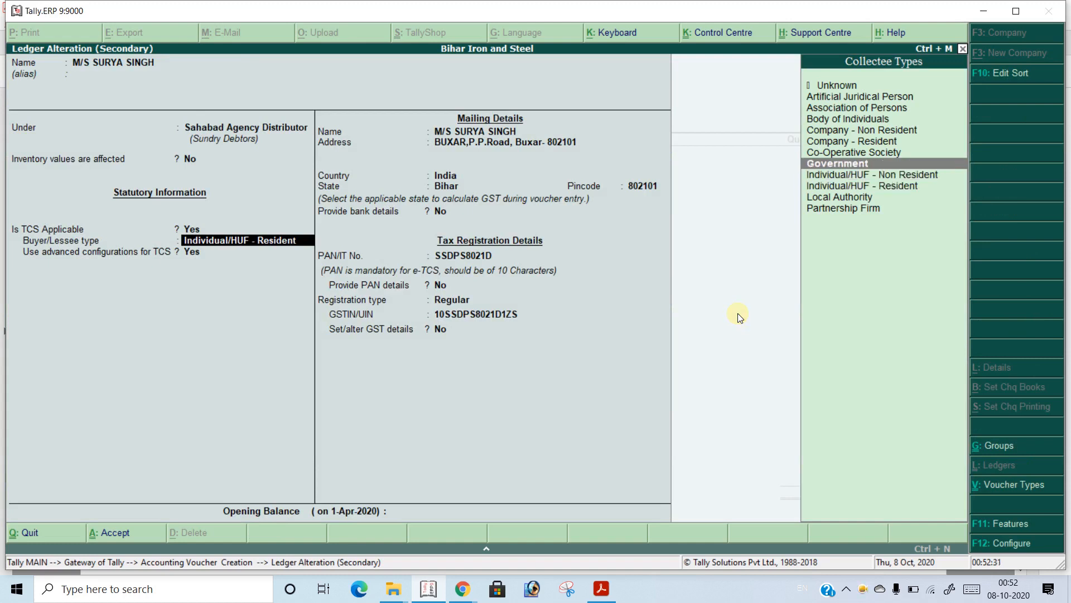
{"action": "key", "text": "Down"}
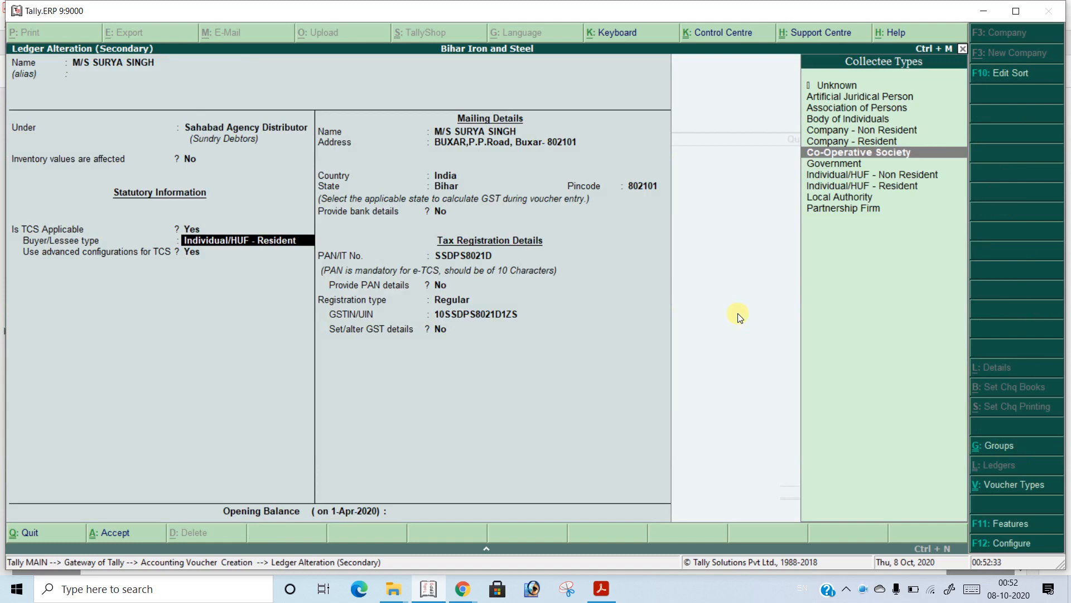
{"action": "key", "text": "Down"}
{"action": "key", "text": "Down"}
{"action": "key", "text": "Down"}
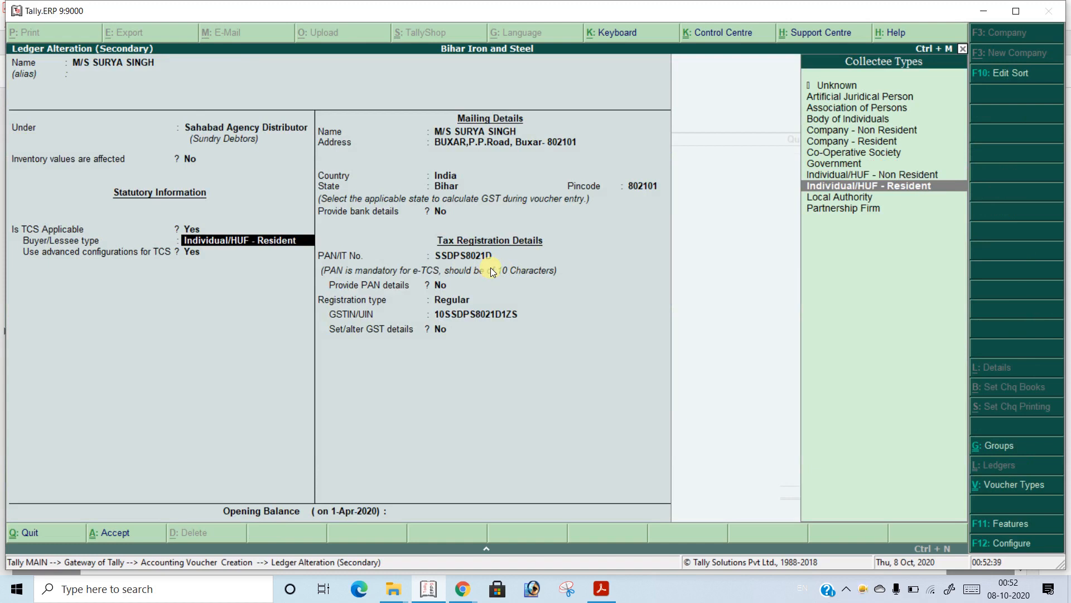
{"action": "key", "text": "Return"}
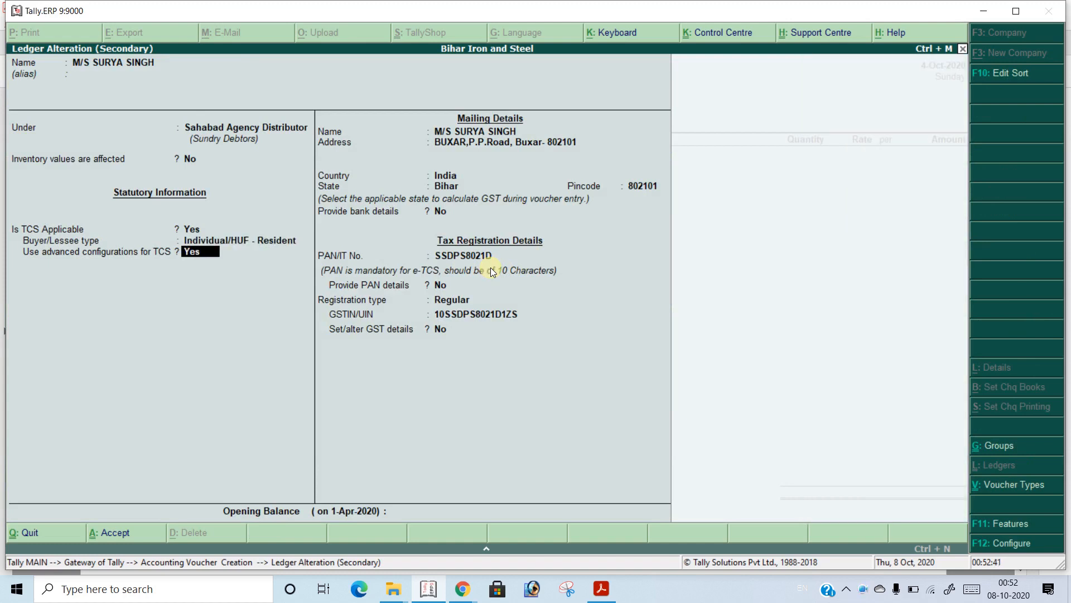
Open the customer's advanced TCS configuration and keep the income tax exemption limit ignored for TCS on Sale and TCS on Sales of Goods
{"action": "key", "text": "Return"}
{"action": "key", "text": "Return"}
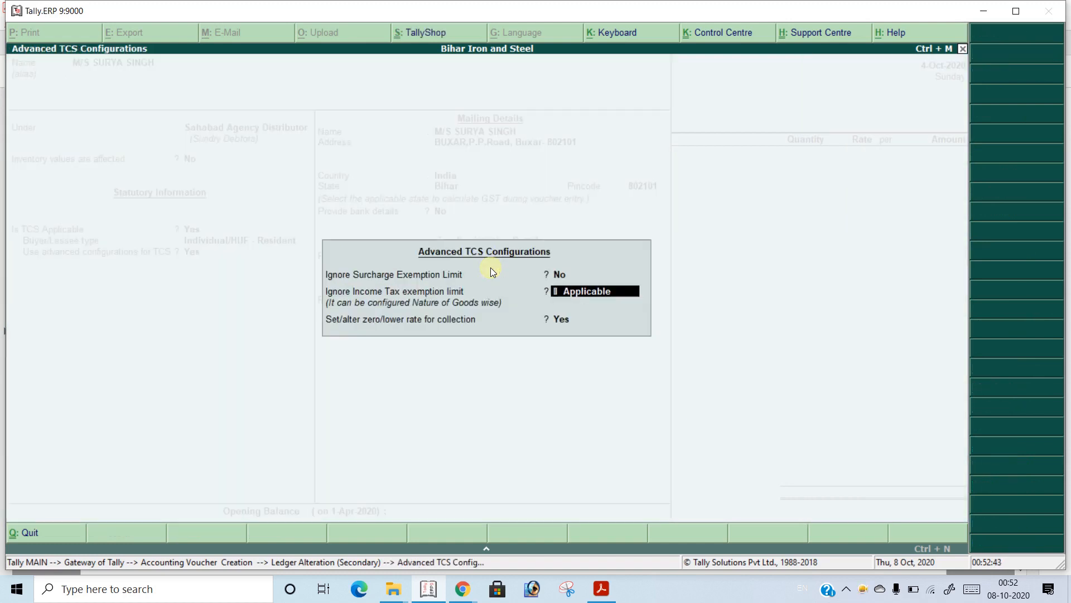
{"action": "key", "text": "Return"}
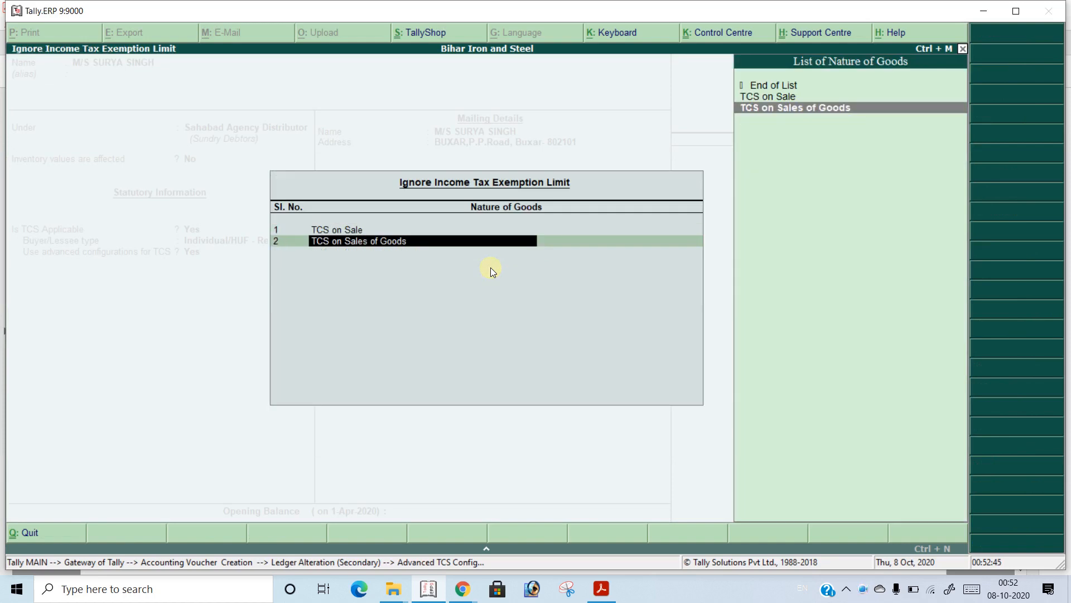
{"action": "key", "text": "Return"}
Look through the first section 206C row of the zero/lower collection details for TCS on Sale and leave the details
{"action": "key", "text": "Return"}
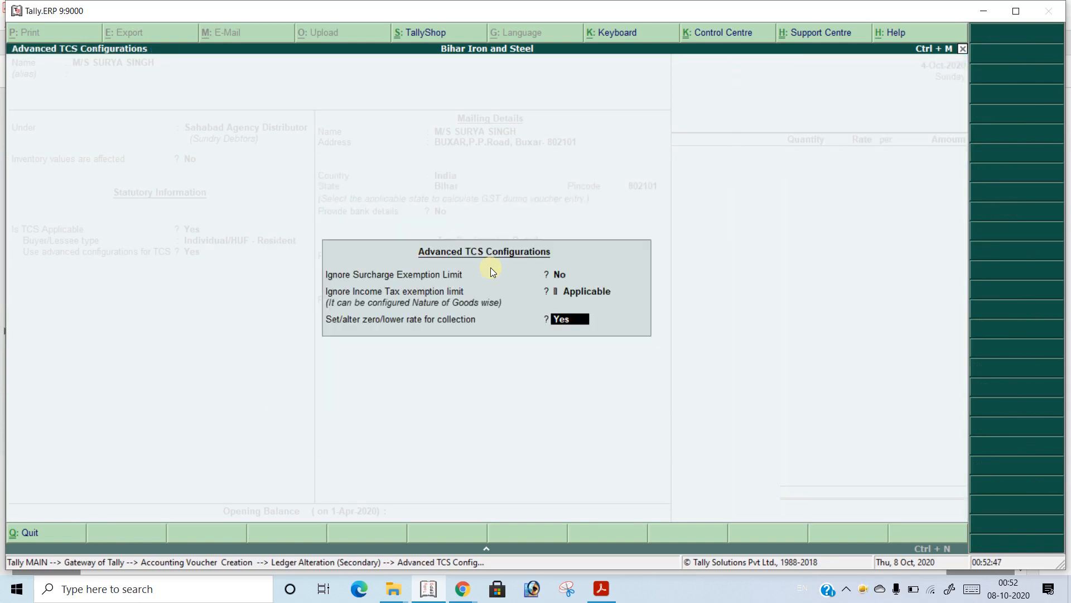
{"action": "key", "text": "Return"}
{"action": "key", "text": "Return"}
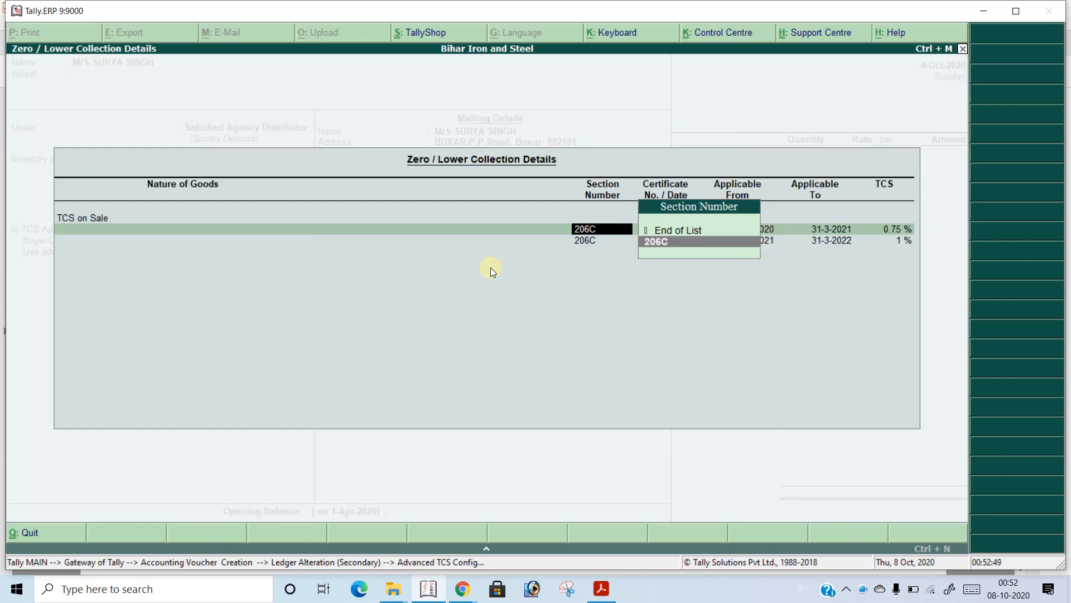
{"action": "key", "text": "Return"}
{"action": "key", "text": "Return"}
{"action": "key", "text": "Return"}
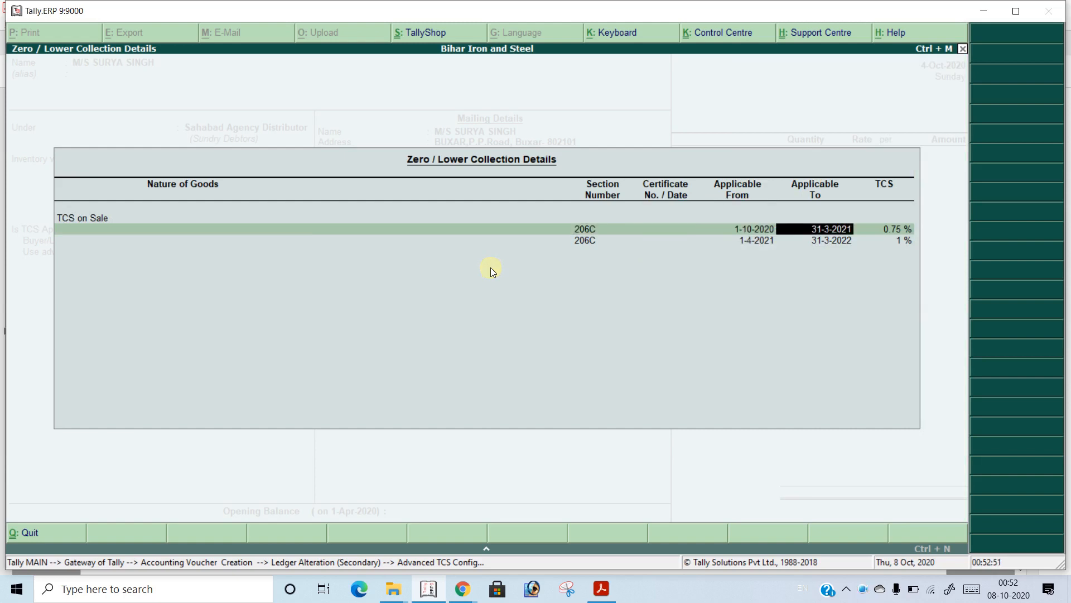
{"action": "key", "text": "Return"}
{"action": "key", "text": "BackSpace"}
{"action": "key", "text": "BackSpace"}
{"action": "key", "text": "BackSpace"}
{"action": "key", "text": "BackSpace"}
{"action": "key", "text": "BackSpace"}
{"action": "key", "text": "Escape"}
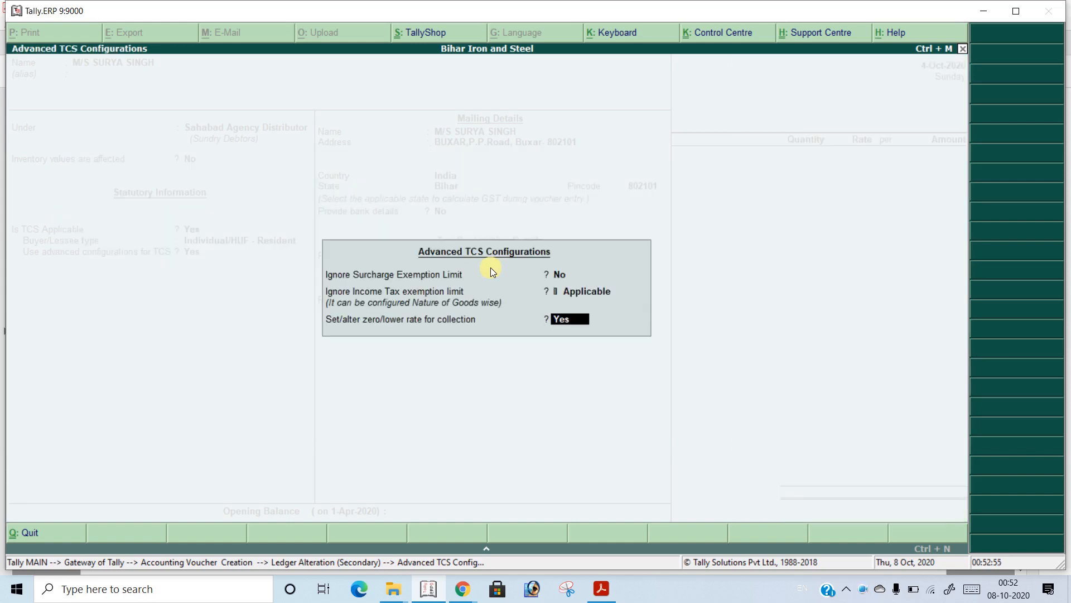
Reopen the zero/lower collection details and check the section, certificate, applicability dates and TCS rate of both TCS on Sale rows
{"action": "key", "text": "Return"}
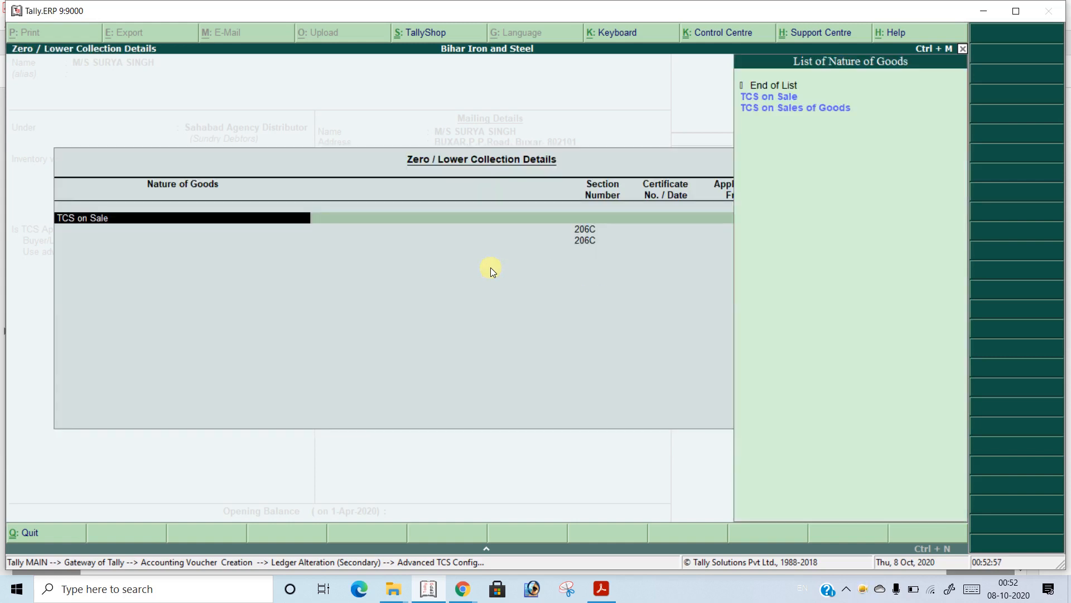
{"action": "key", "text": "Return"}
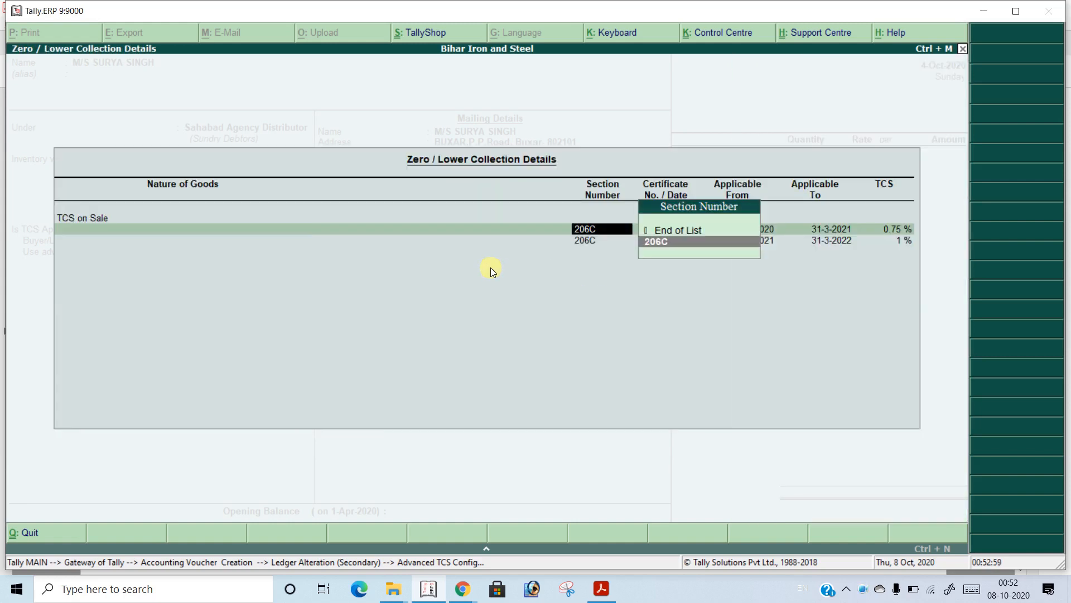
{"action": "key", "text": "Return"}
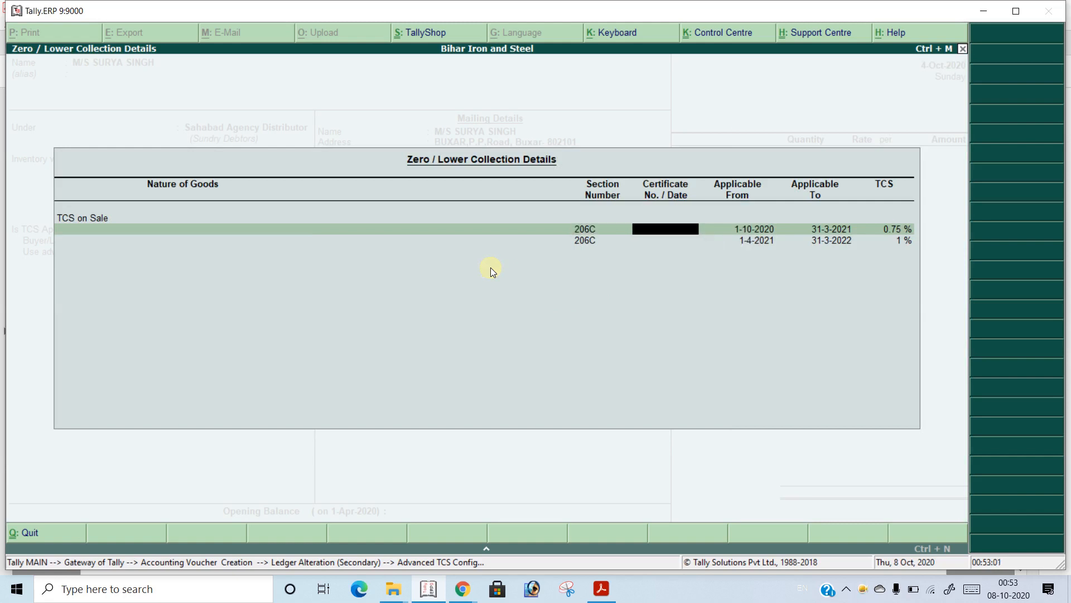
{"action": "key", "text": "BackSpace"}
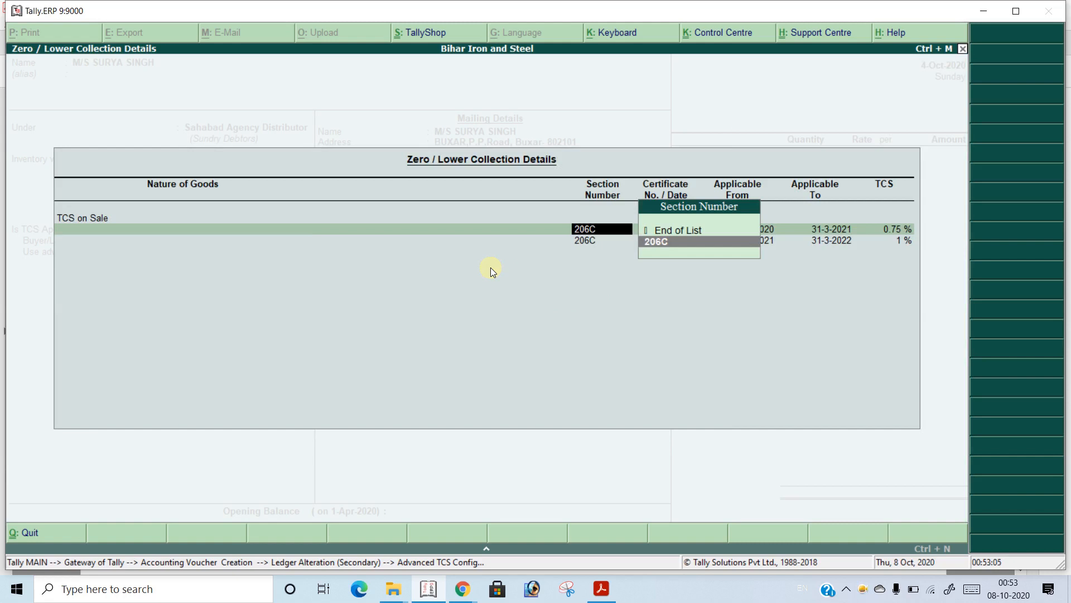
{"action": "key", "text": "Return"}
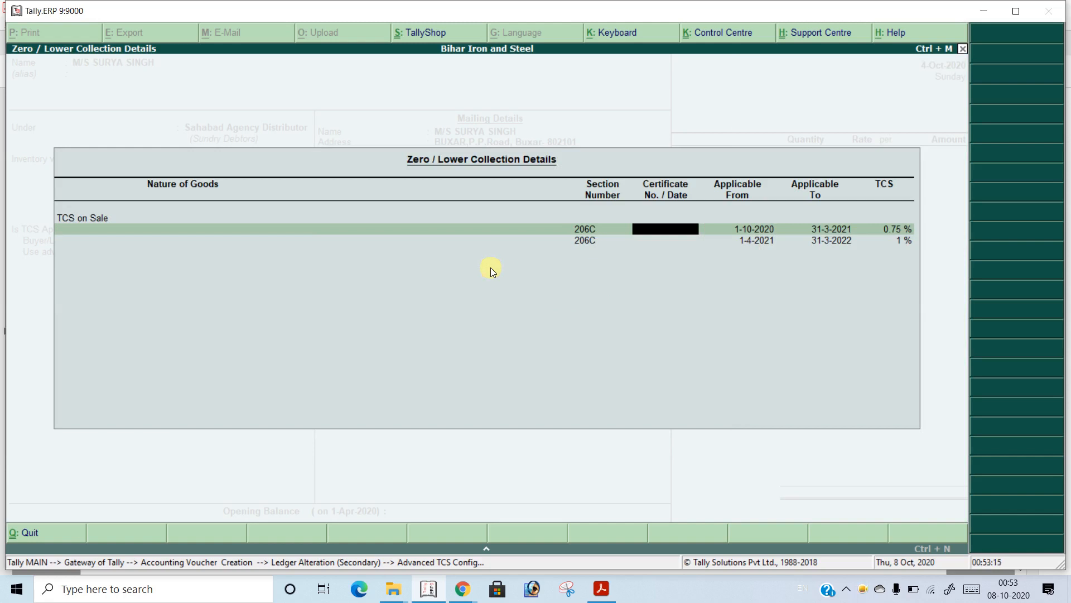
{"action": "key", "text": "Return"}
{"action": "key", "text": "Return"}
{"action": "key", "text": "Return"}
{"action": "key", "text": "Return"}
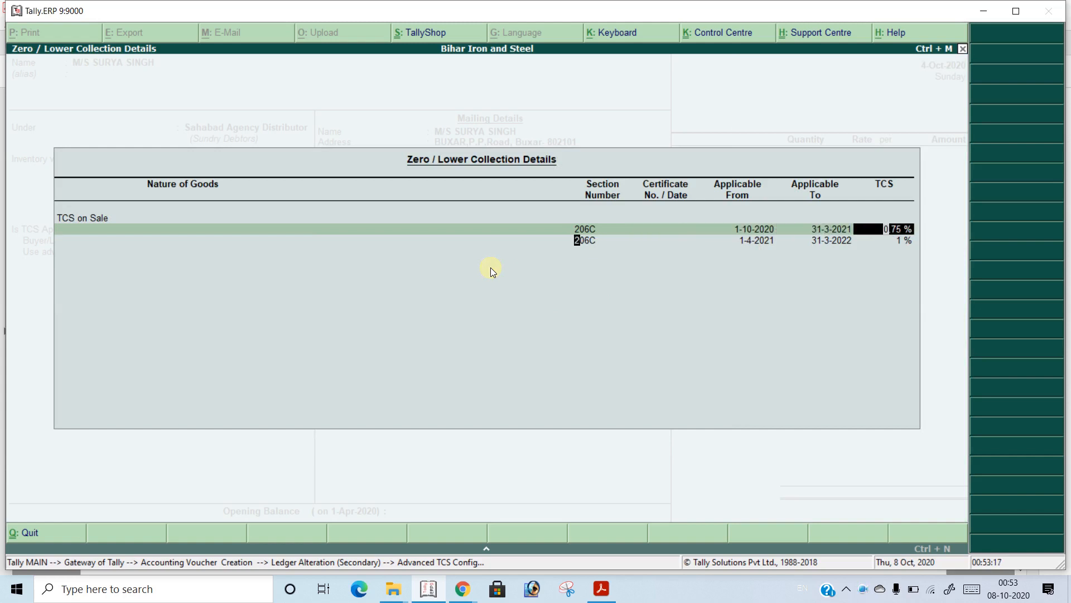
{"action": "key", "text": "Return"}
{"action": "key", "text": "Return"}
{"action": "key", "text": "Return"}
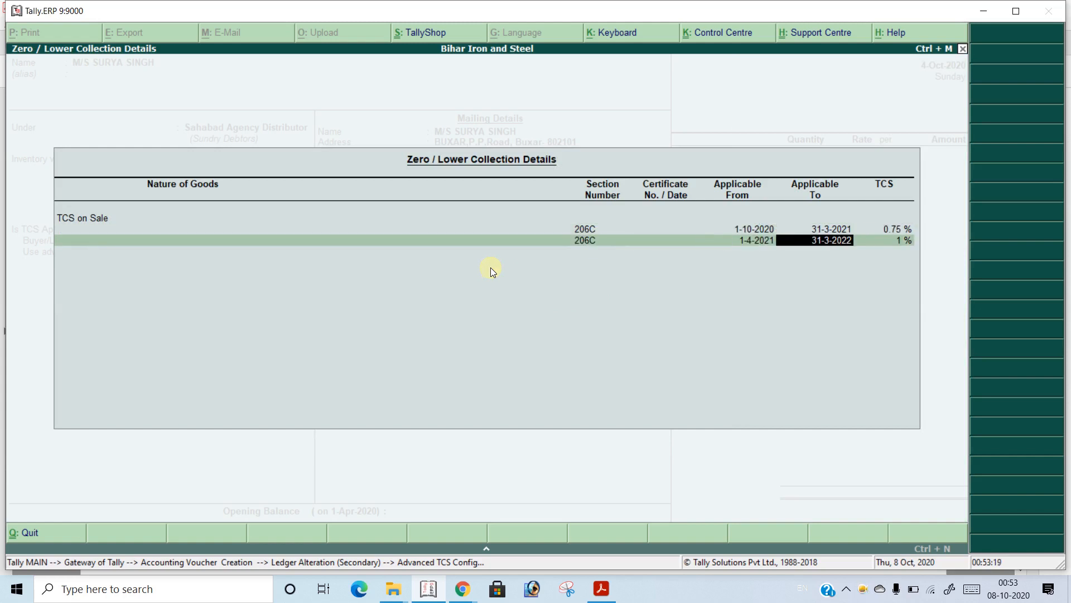
{"action": "key", "text": "BackSpace"}
{"action": "key", "text": "BackSpace"}
{"action": "key", "text": "BackSpace"}
{"action": "key", "text": "BackSpace"}
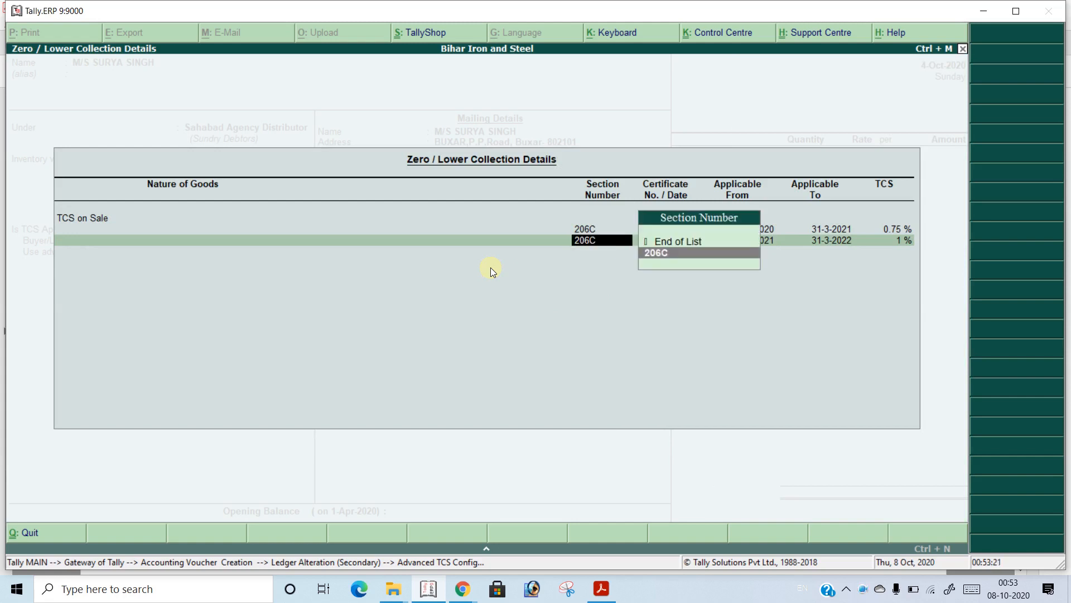
{"action": "key", "text": "BackSpace"}
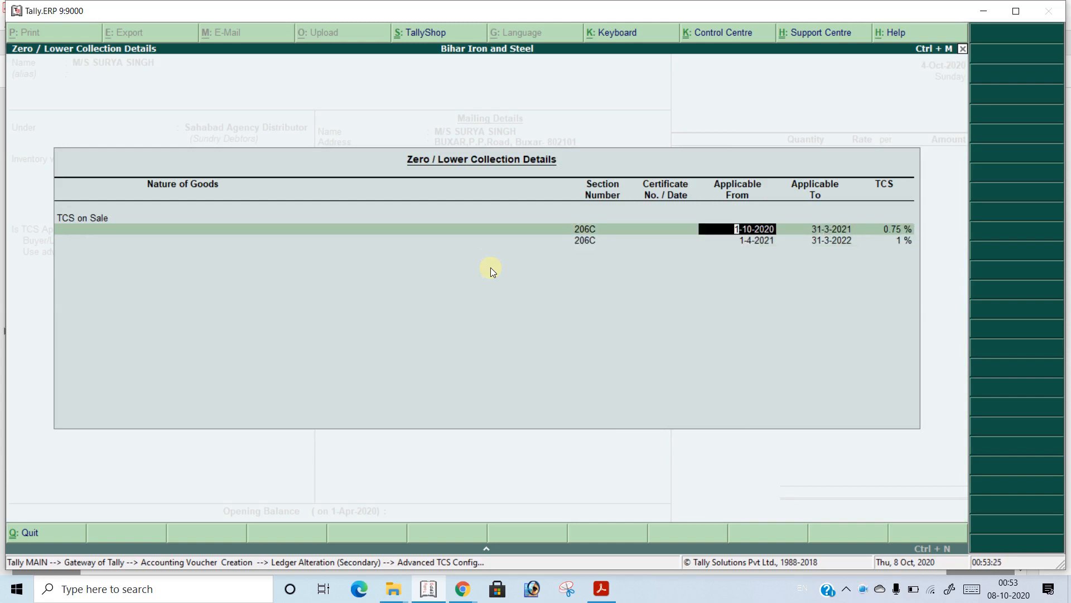
Keep the 0.75 % and 1 % collection rows for TCS on Sale and accept the customer's ledger and the voucher's party details
{"action": "key", "text": "Return"}
{"action": "key", "text": "Return"}
{"action": "key", "text": "Return"}
{"action": "key", "text": "Return"}
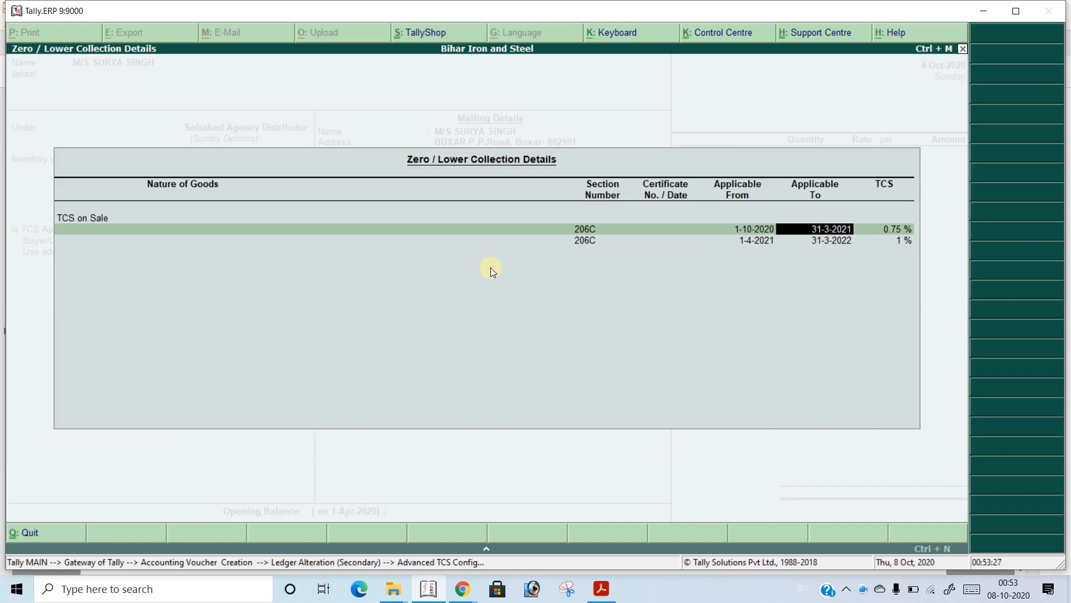
{"action": "key", "text": "Return"}
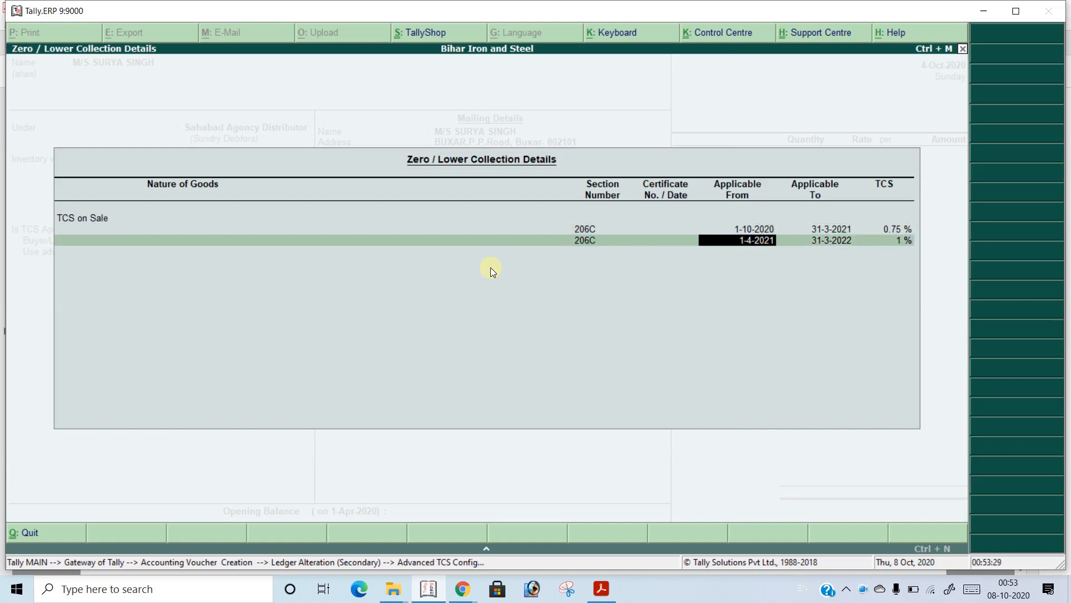
{"action": "key", "text": "Return"}
{"action": "key", "text": "Return"}
{"action": "key", "text": "Return"}
{"action": "key", "text": "Return"}
{"action": "key", "text": "Return"}
{"action": "key", "text": "Return"}
{"action": "key", "text": "Return"}
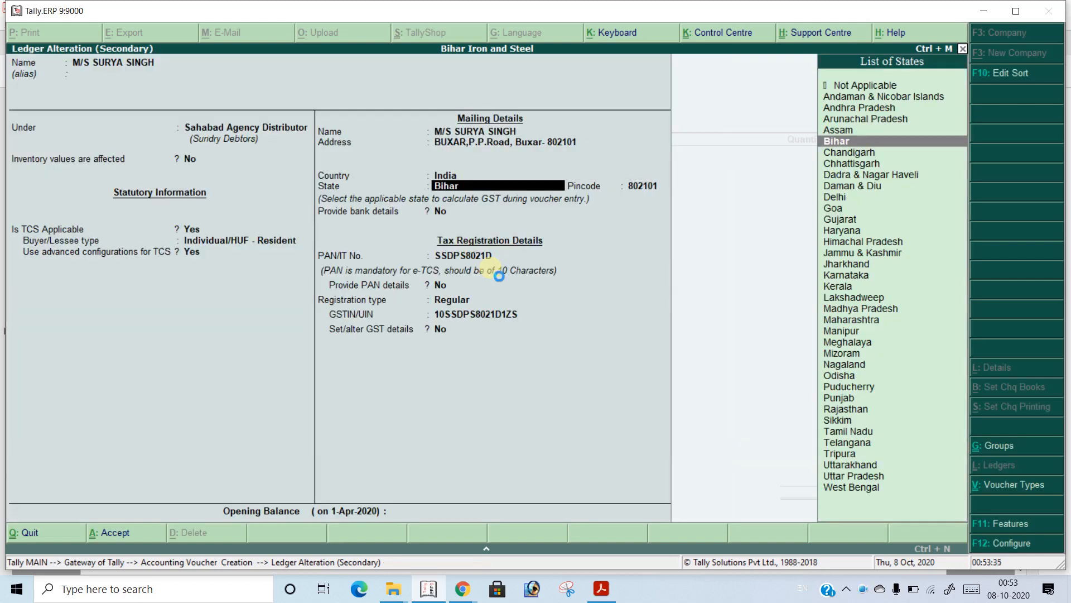
{"action": "key", "text": "ctrl+a"}
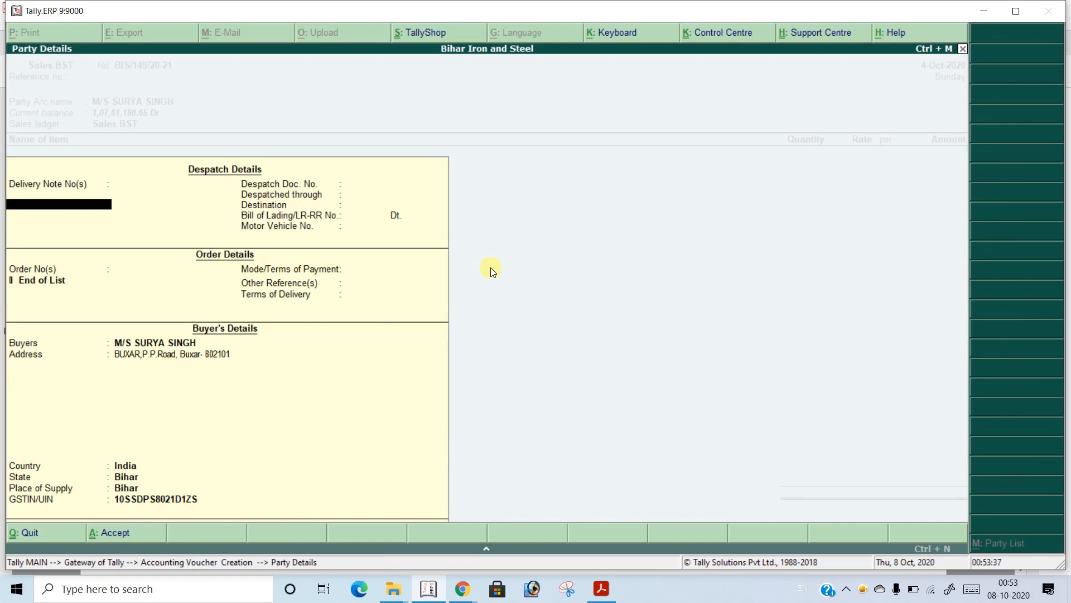
{"action": "key", "text": "ctrl+a"}
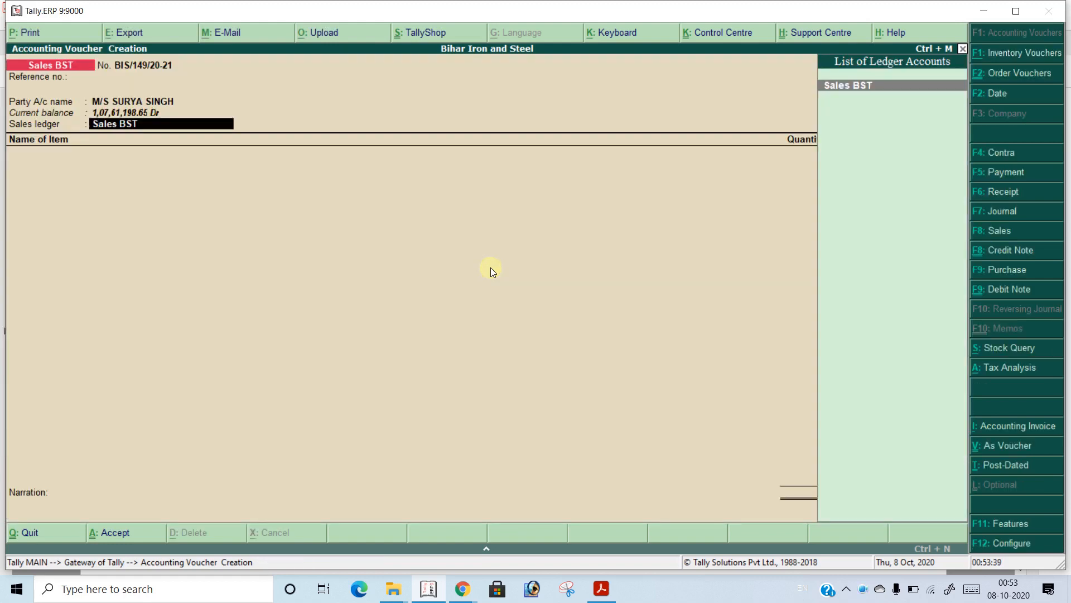
Open the Sales BST ledger from the voucher, keep TCS applicable with TCS on Sales of Goods, and accept it as the sales ledger
{"action": "key", "text": "ctrl+Return"}
{"action": "key", "text": "Return"}
{"action": "key", "text": "Return"}
{"action": "key", "text": "Return"}
{"action": "key", "text": "Return"}
{"action": "key", "text": "Return"}
{"action": "key", "text": "Return"}
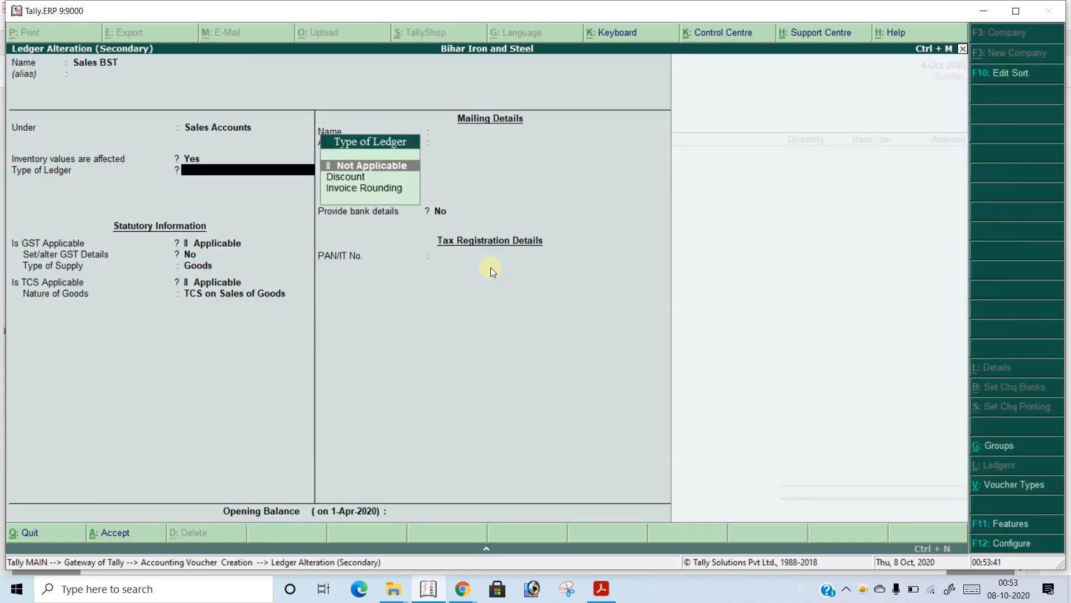
{"action": "key", "text": "Return"}
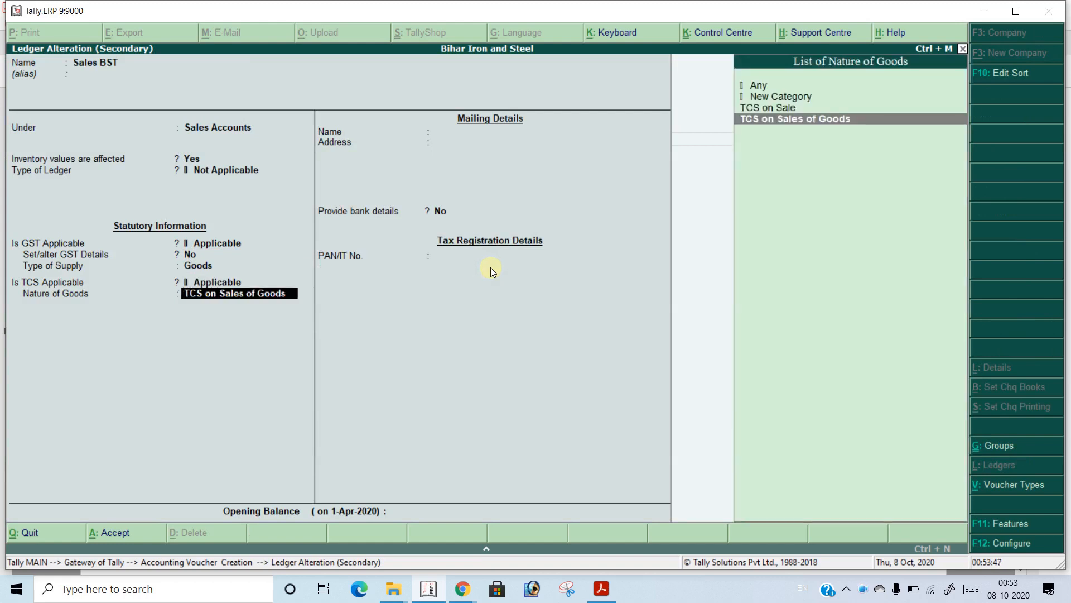
{"action": "key", "text": "Return"}
{"action": "key", "text": "Return"}
{"action": "key", "text": "Return"}
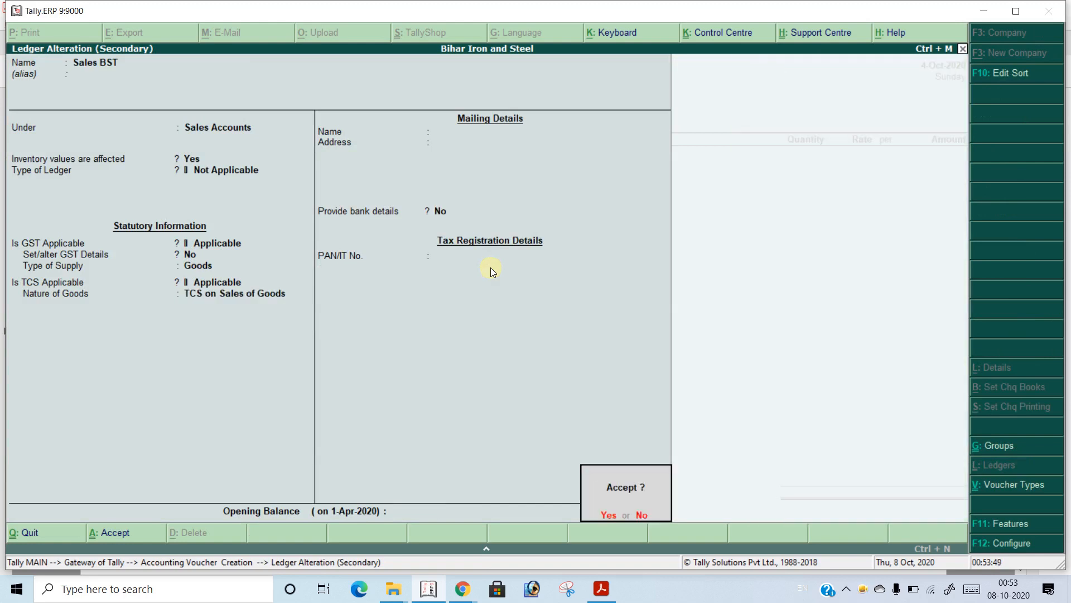
{"action": "key", "text": "Return"}
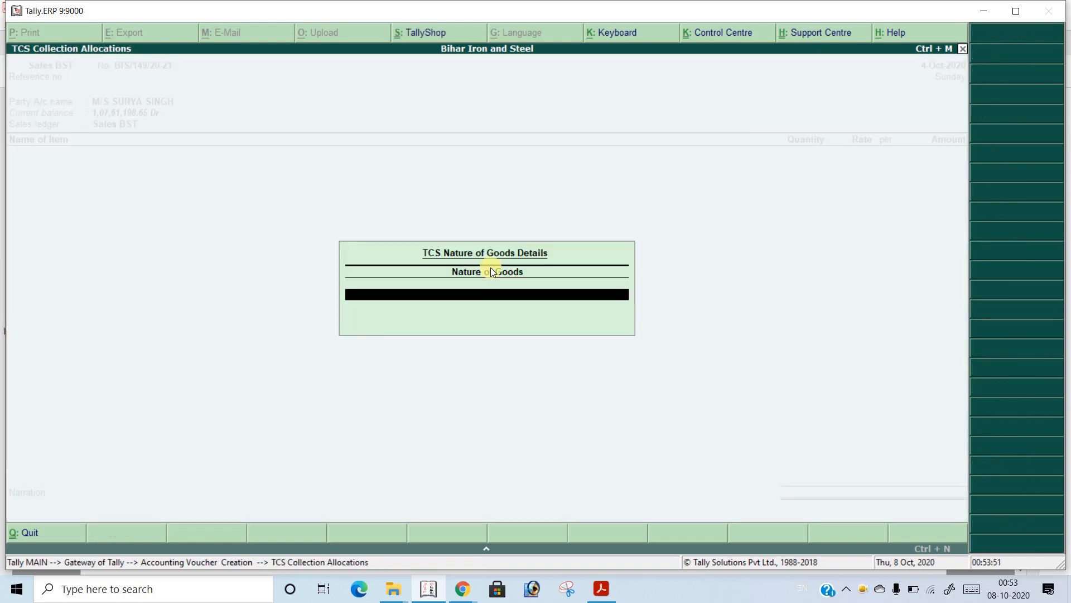
{"action": "key", "text": "Return"}
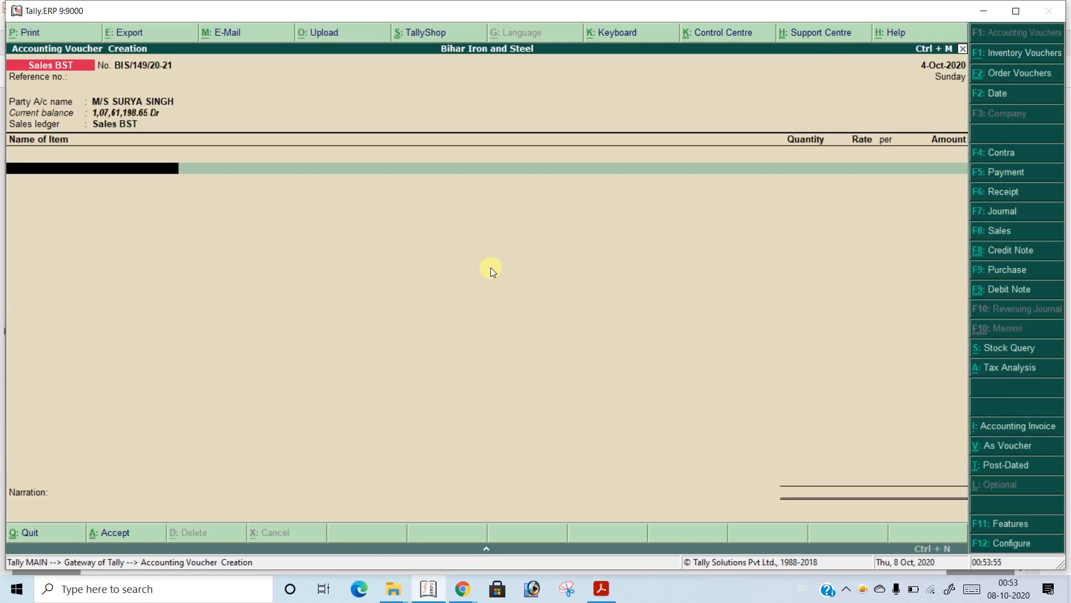
Add the stock item TMT Bars 10-12-16 (mm) without a description and set its order number to Not Applicable
{"action": "type", "text": "TM"}
{"action": "key", "text": "Down"}
{"action": "key", "text": "Down"}
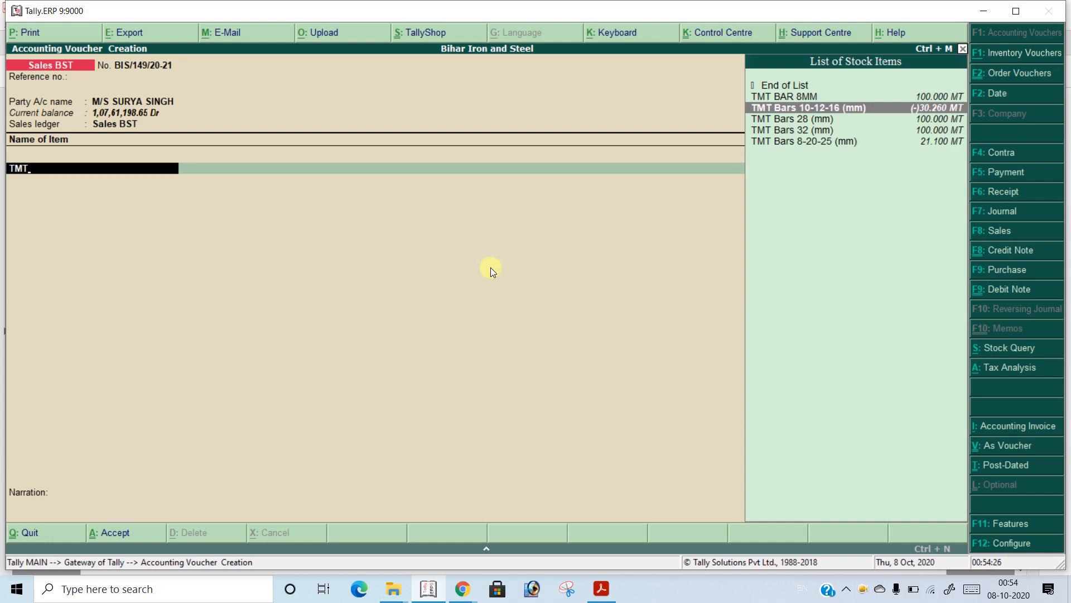
{"action": "key", "text": "Return"}
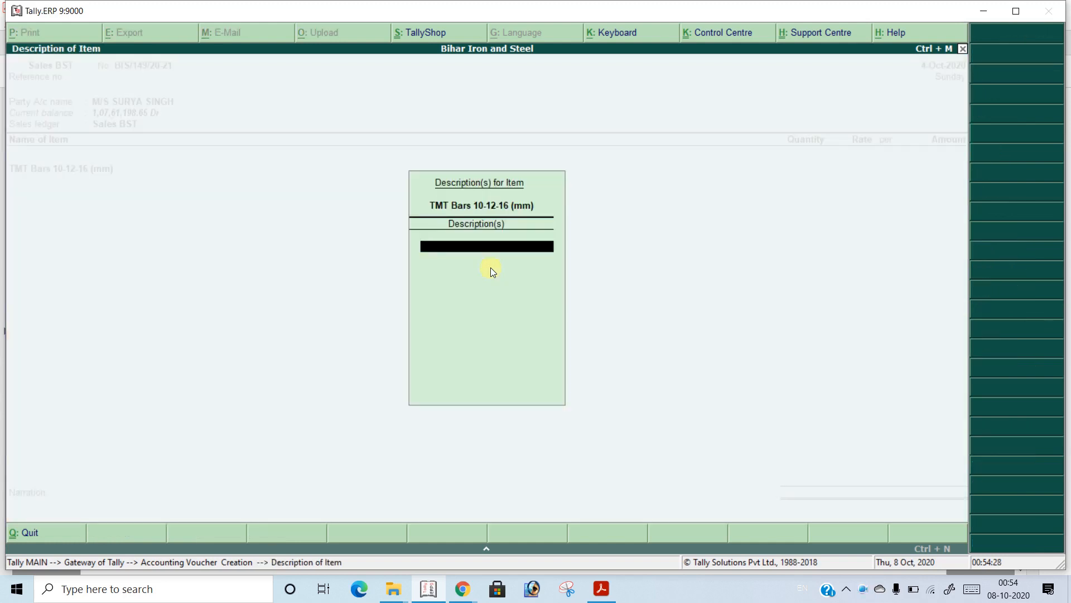
{"action": "key", "text": "Return"}
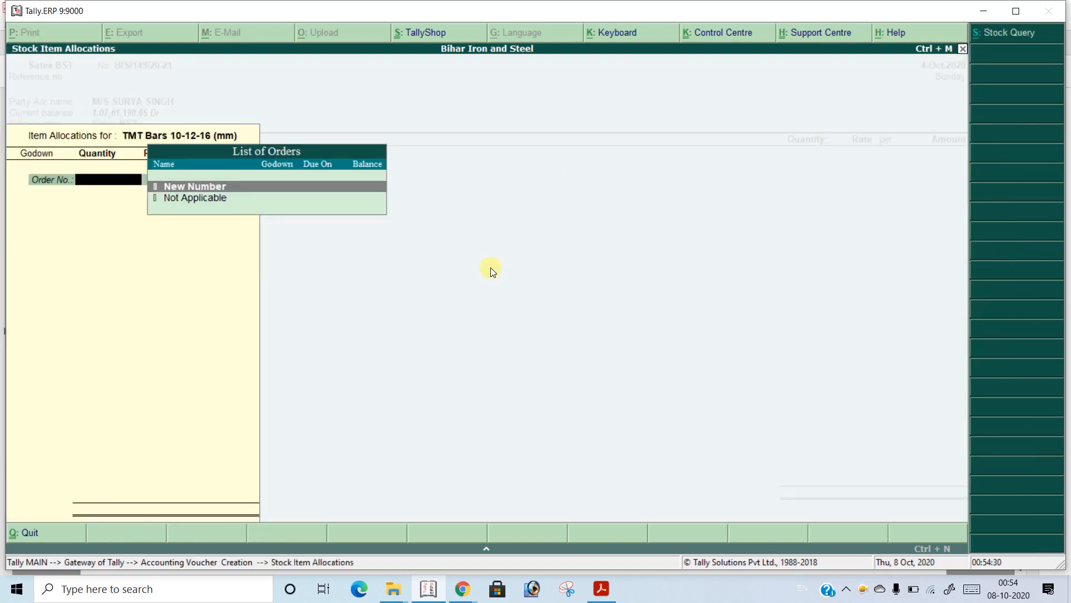
{"action": "key", "text": "Down"}
{"action": "key", "text": "Return"}
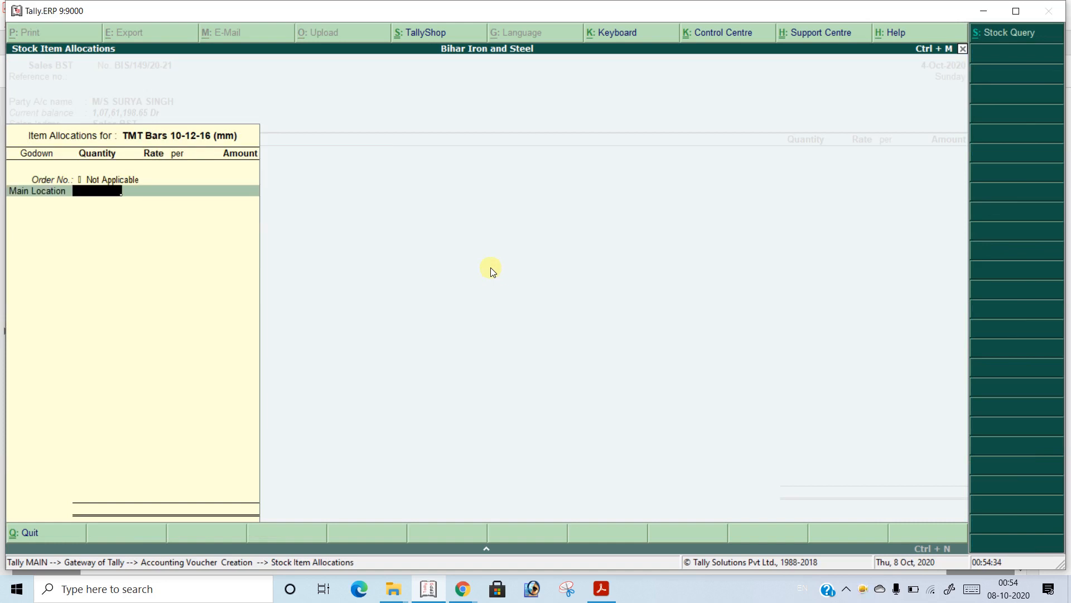
Allocate 25.1 MT of the item from Main Location at a rate of 31,850.00 per MT
{"action": "type", "text": "25.1"}
{"action": "key", "text": "Return"}
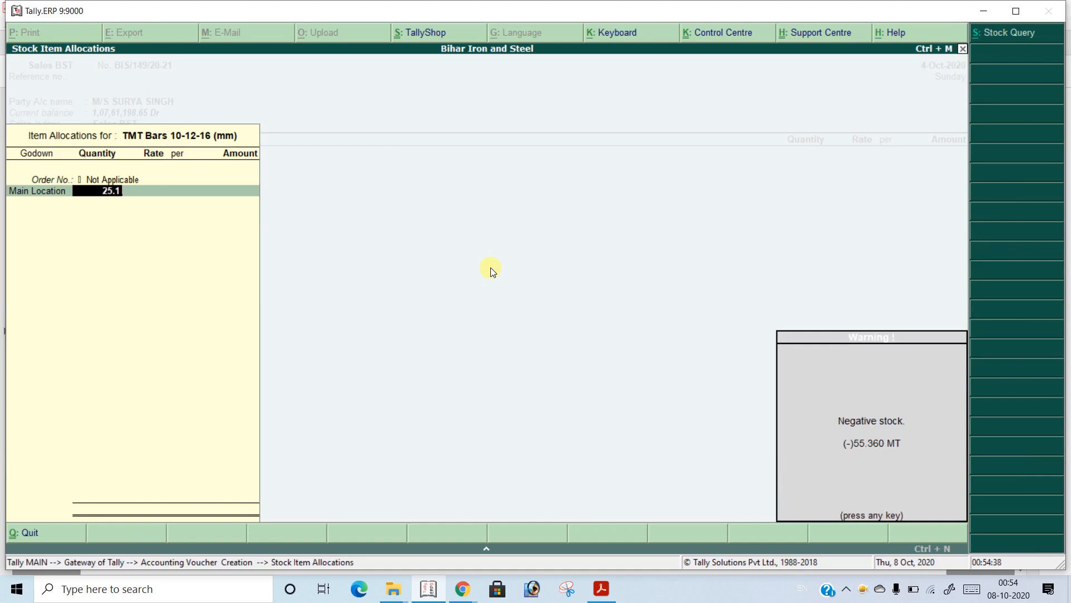
{"action": "key", "text": "Return"}
{"action": "key", "text": "Return"}
{"action": "key", "text": "Return"}
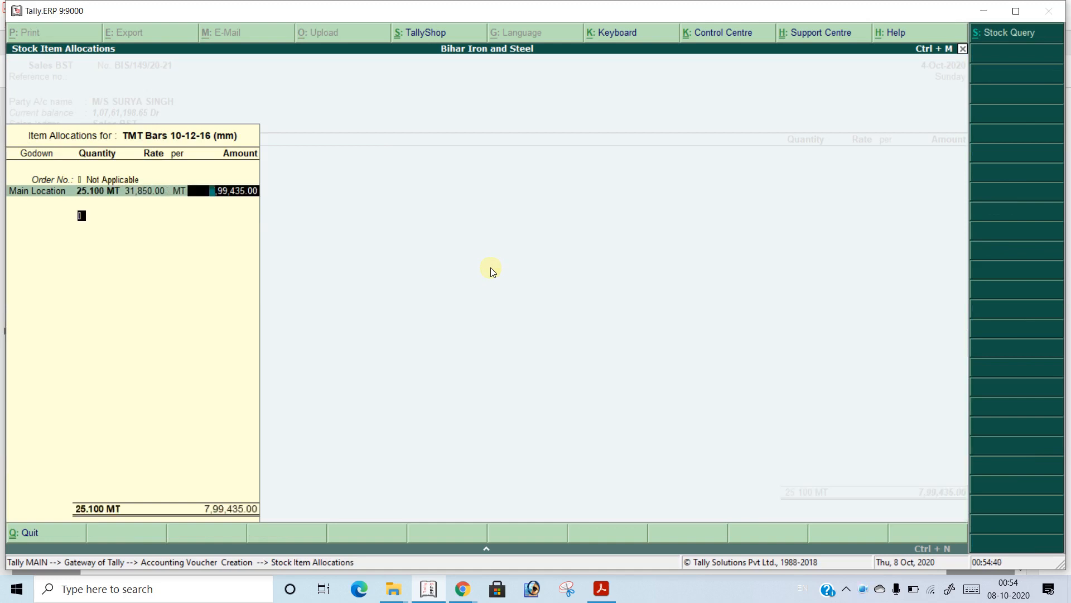
{"action": "key", "text": "Return"}
{"action": "key", "text": "Return"}
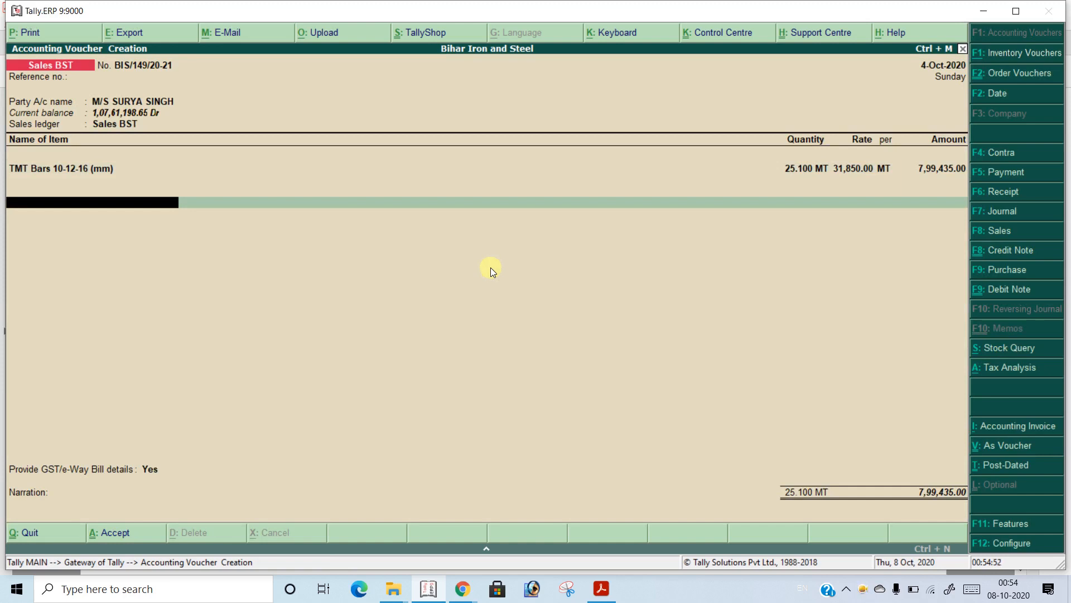
Add the CGST and SGST ledgers below the item, keeping TCS on Sales of Goods as the nature of goods
{"action": "type", "text": "C"}
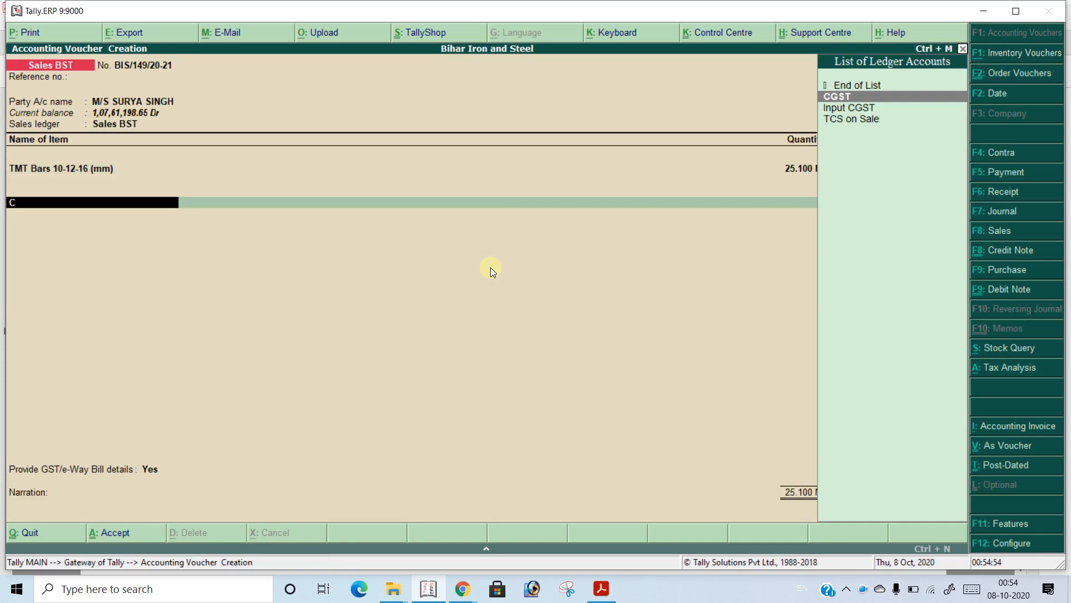
{"action": "key", "text": "Return"}
{"action": "key", "text": "Return"}
{"action": "key", "text": "Return"}
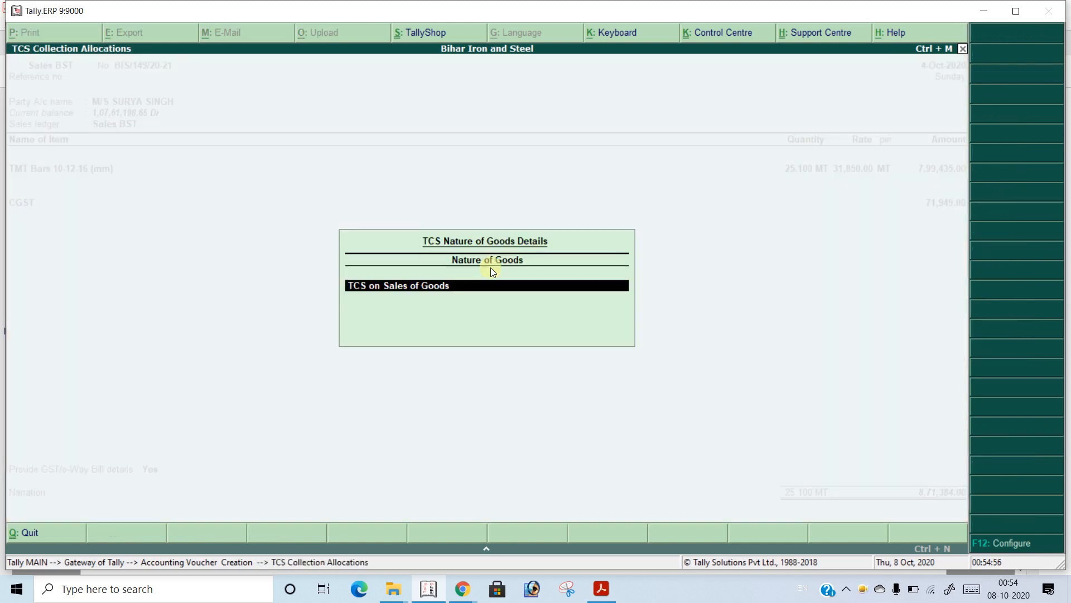
{"action": "key", "text": "Return"}
{"action": "type", "text": "SGST"}
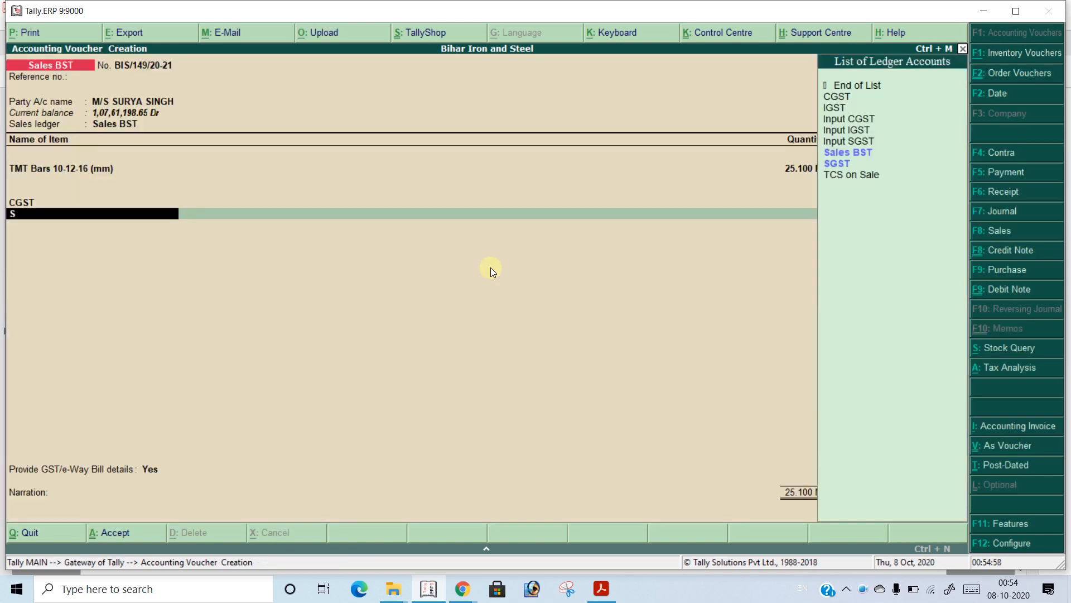
{"action": "key", "text": "Return"}
{"action": "key", "text": "Return"}
{"action": "key", "text": "Return"}
{"action": "key", "text": "Return"}
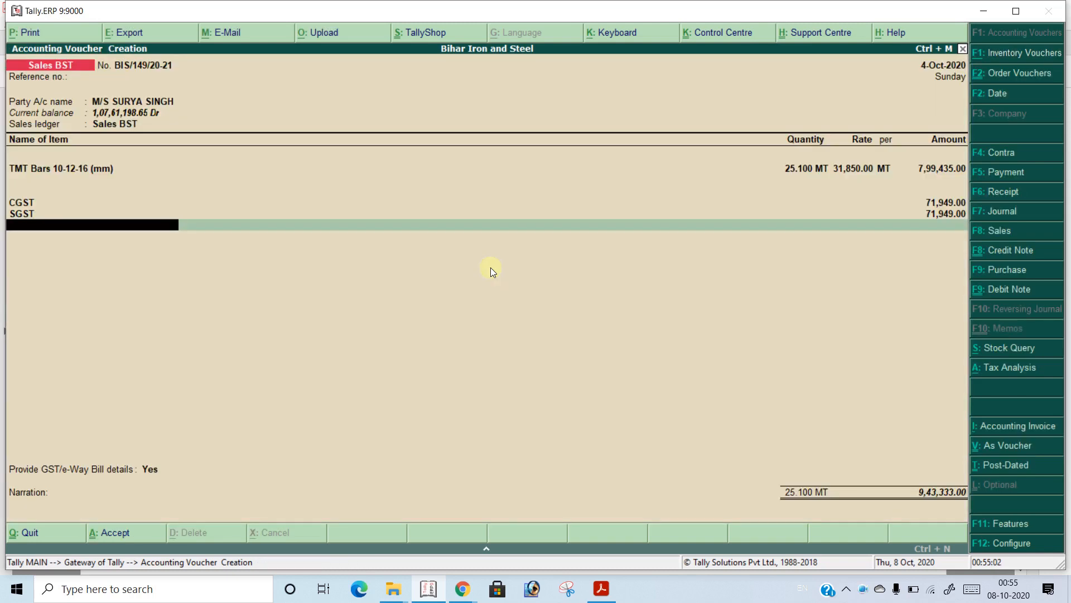
Add the TCS on Sale ledger below SGST in the voucher
{"action": "type", "text": "T"}
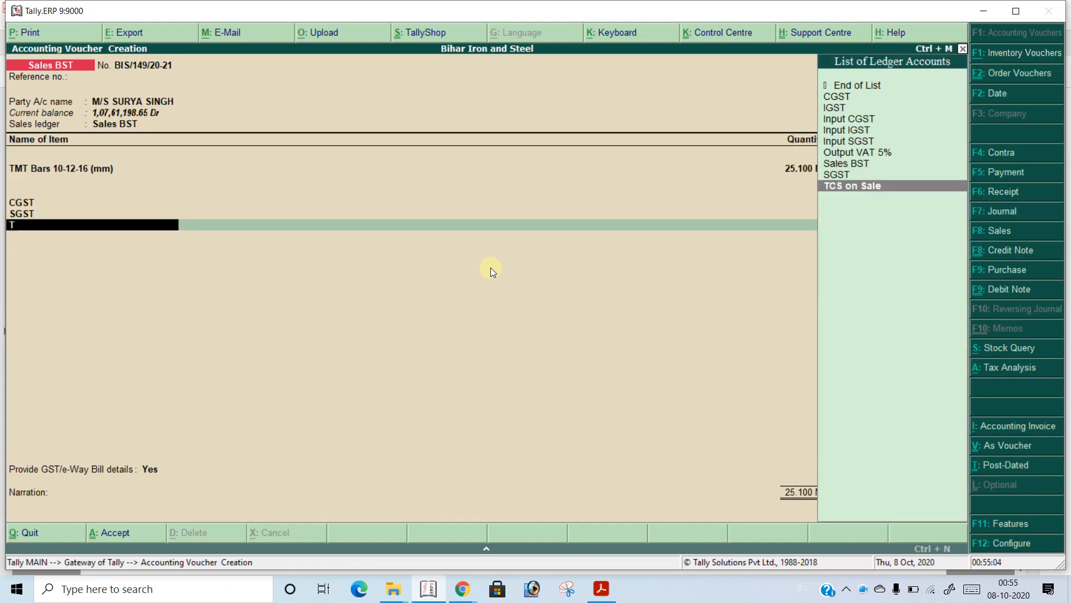
{"action": "type", "text": "CS"}
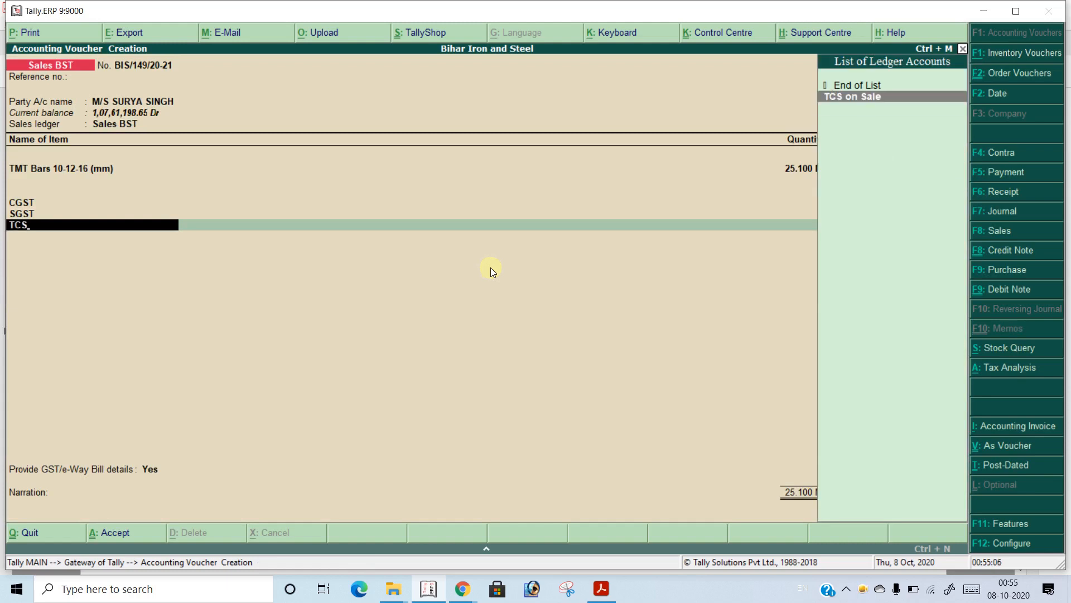
{"action": "key", "text": "Return"}
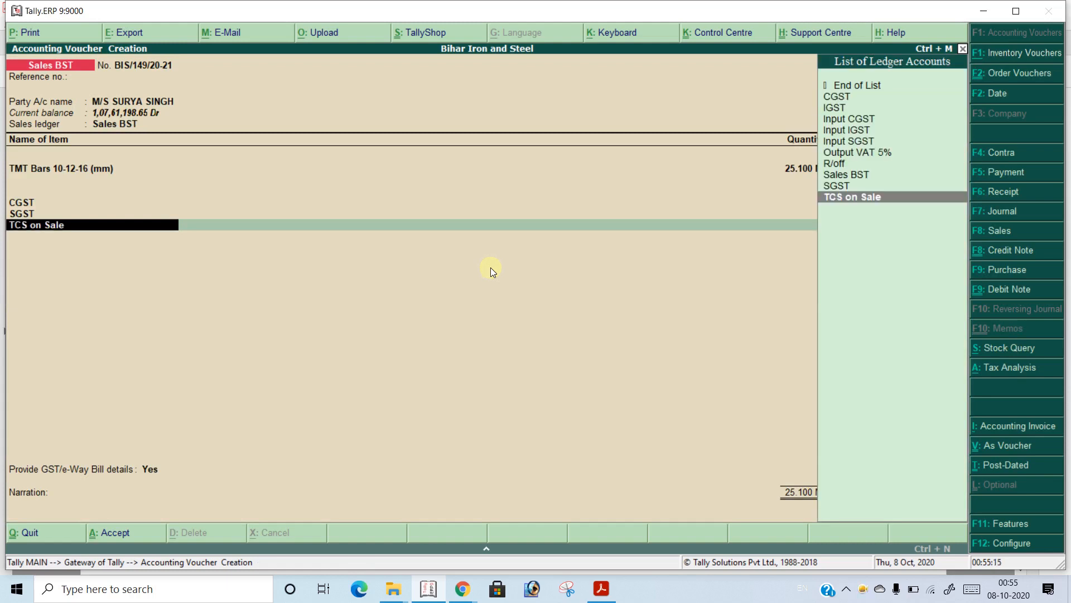
{"action": "key", "text": "Return"}
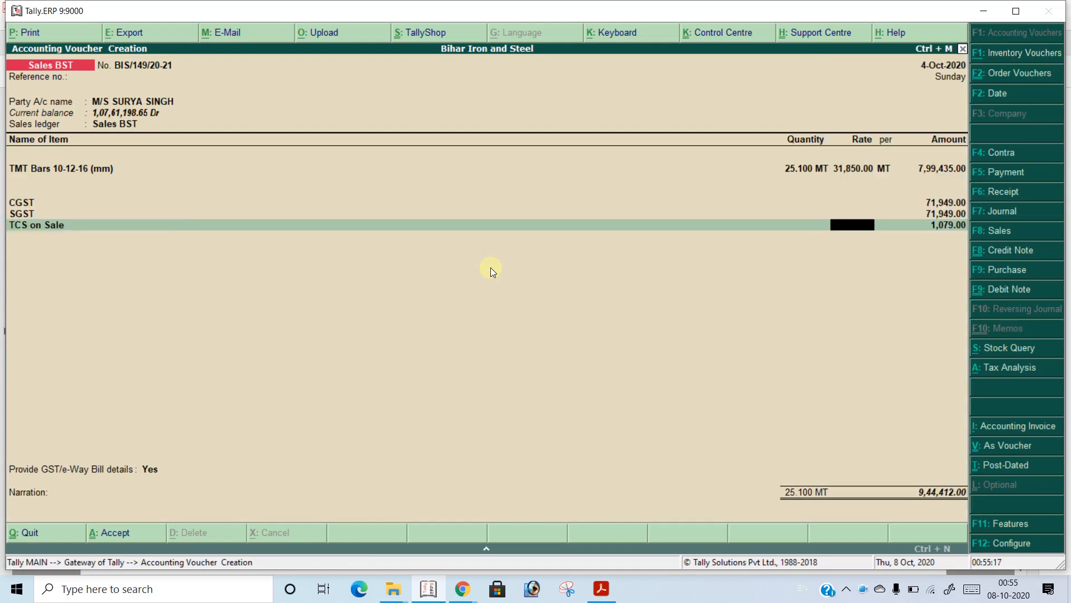
Open Tally's calculator, compute 799435+71949+71949 for the taxed total, and take .75/100 of it to check the TCS
{"action": "key", "text": "ctrl+n"}
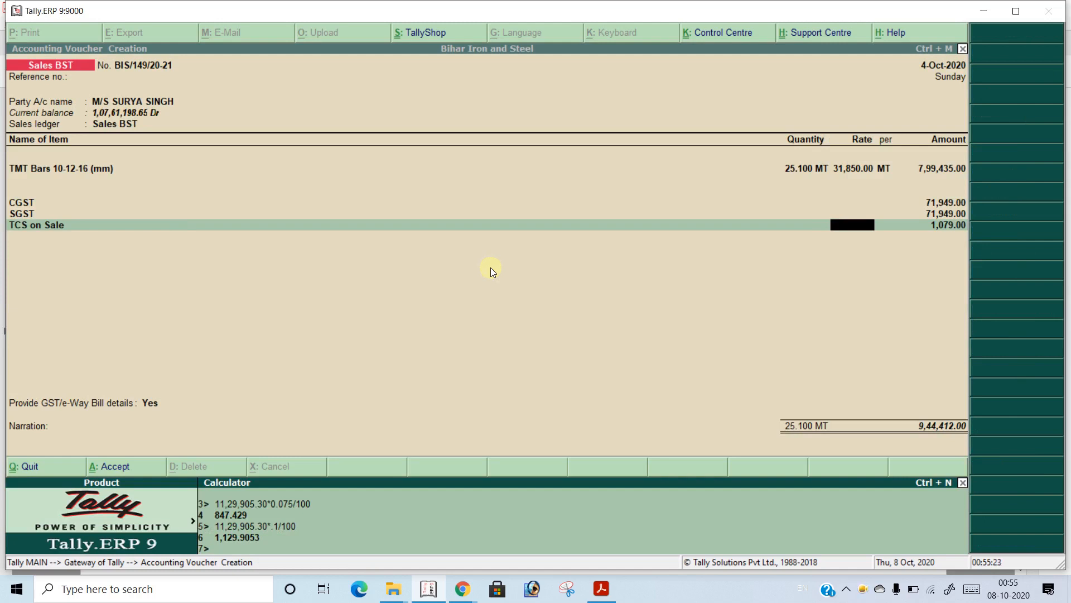
{"action": "type", "text": "799435+"}
{"action": "type", "text": "71949+71949"}
{"action": "key", "text": "Return"}
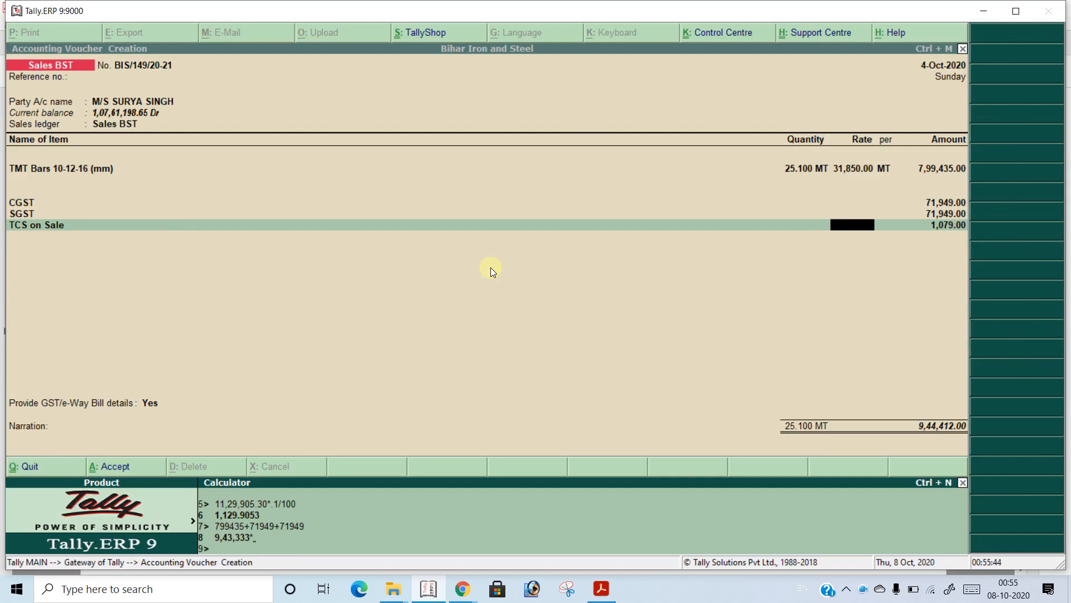
{"action": "type", "text": "75/100"}
{"action": "key", "text": "Return"}
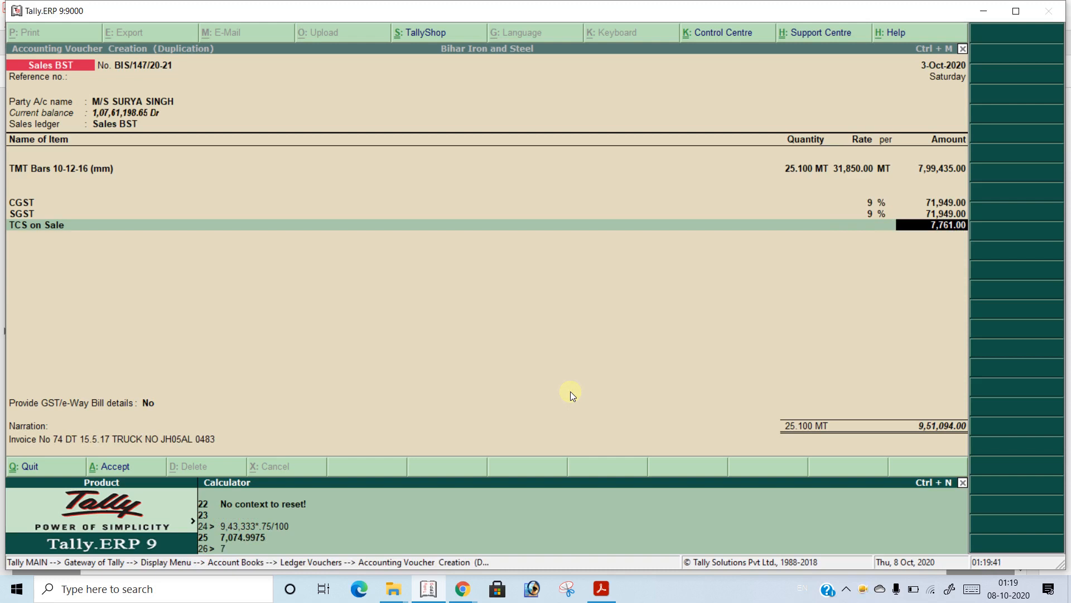
Recheck the TCS in the calculator by adding 799435, 71949 and 71949 again and multiplying the sum by .75/100
{"action": "type", "text": "99435+71949+71949"}
{"action": "key", "text": "Return"}
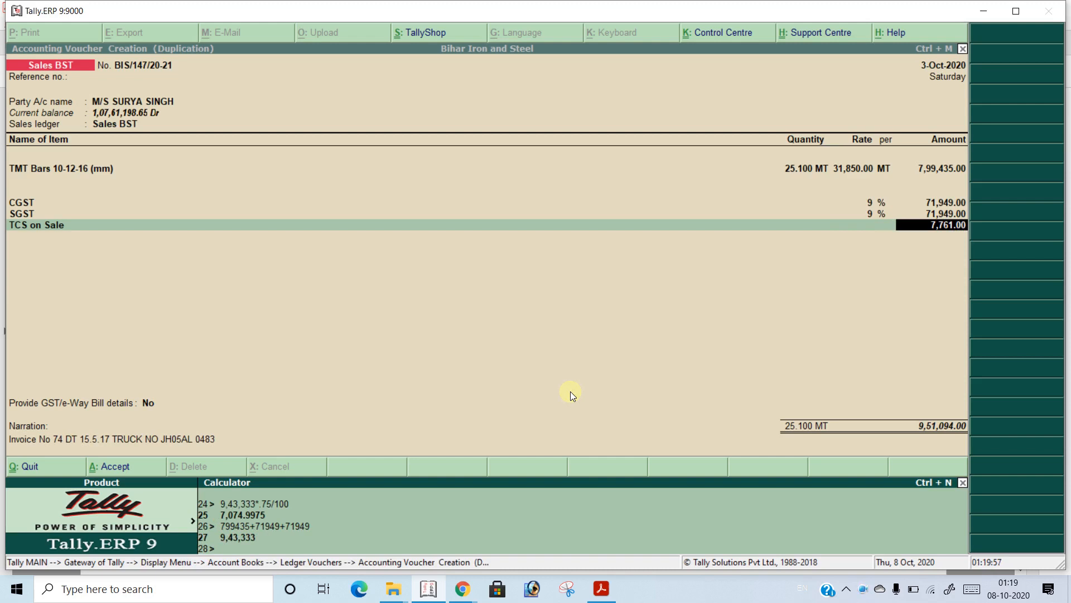
{"action": "type", "text": "*.75/100"}
{"action": "key", "text": "Return"}
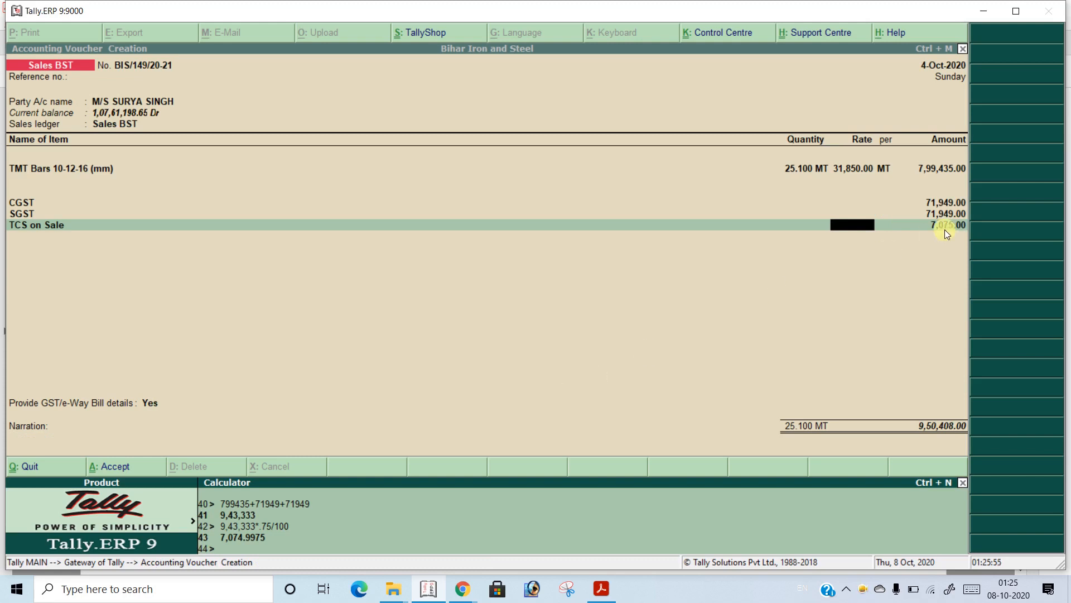
Return to the voucher, keep the TCS on Sale amount, and accept the statutory details with the e-way bill fields left blank
{"action": "key", "text": "ctrl+m"}
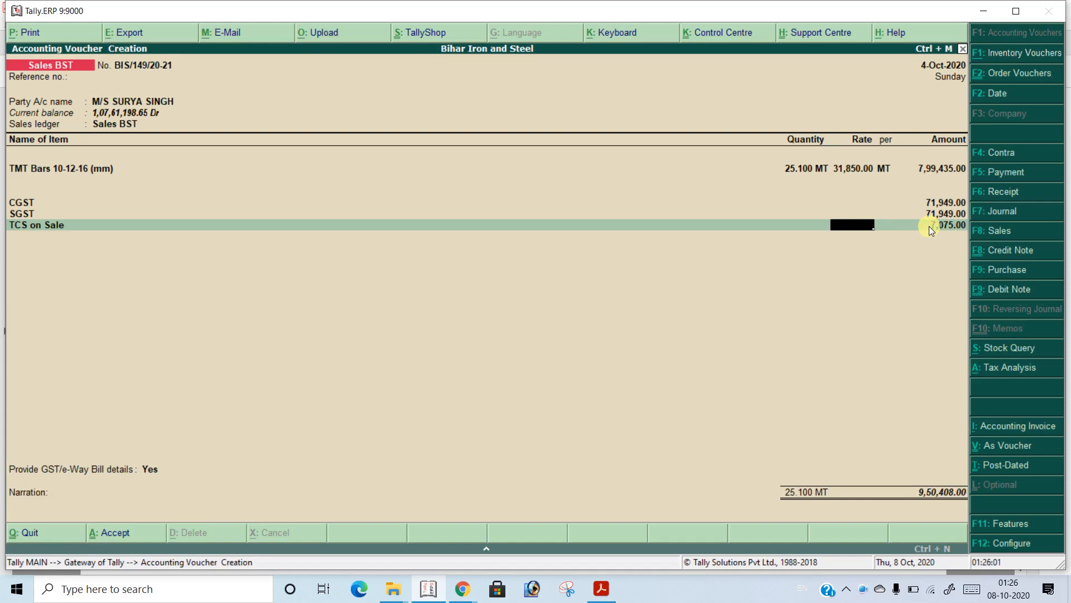
{"action": "key", "text": "Return"}
{"action": "key", "text": "Return"}
{"action": "key", "text": "Return"}
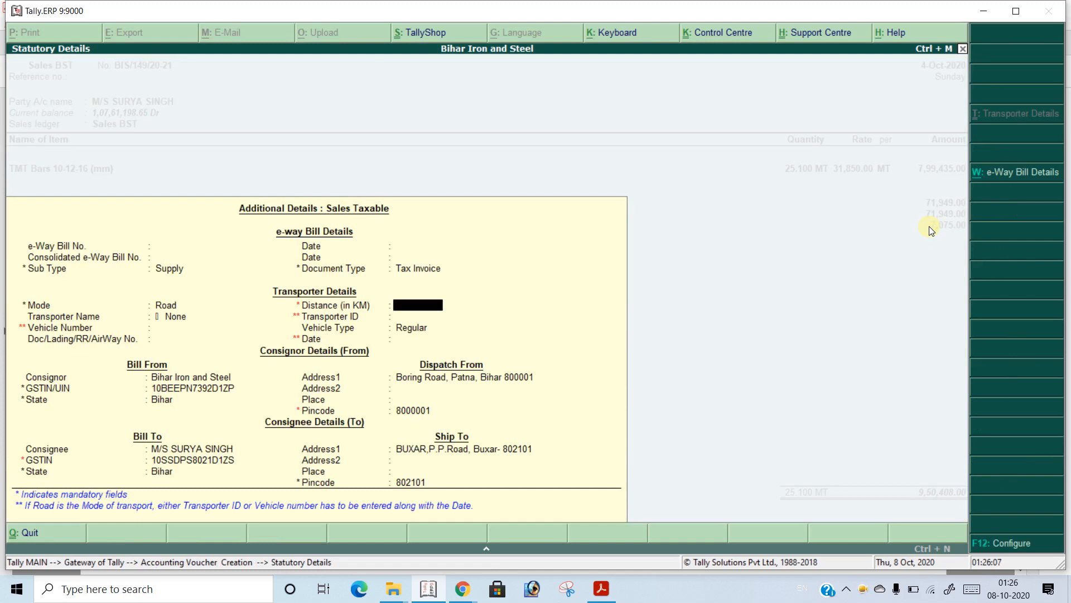
{"action": "key", "text": "ctrl+a"}
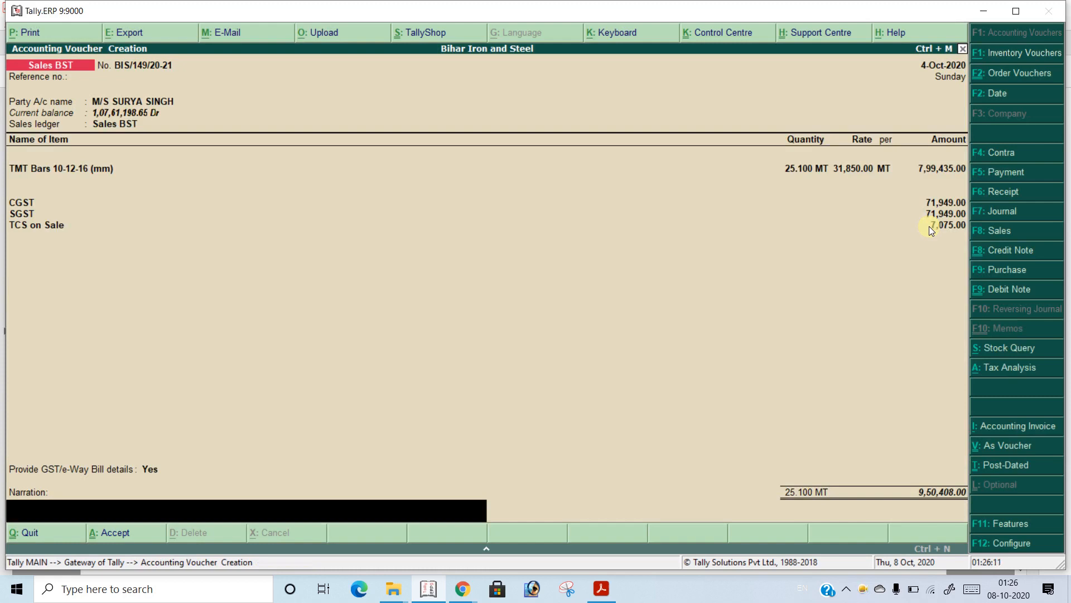
Save the voucher without a narration, skip printing the invoice, and leave the new voucher's reference number empty
{"action": "key", "text": "Return"}
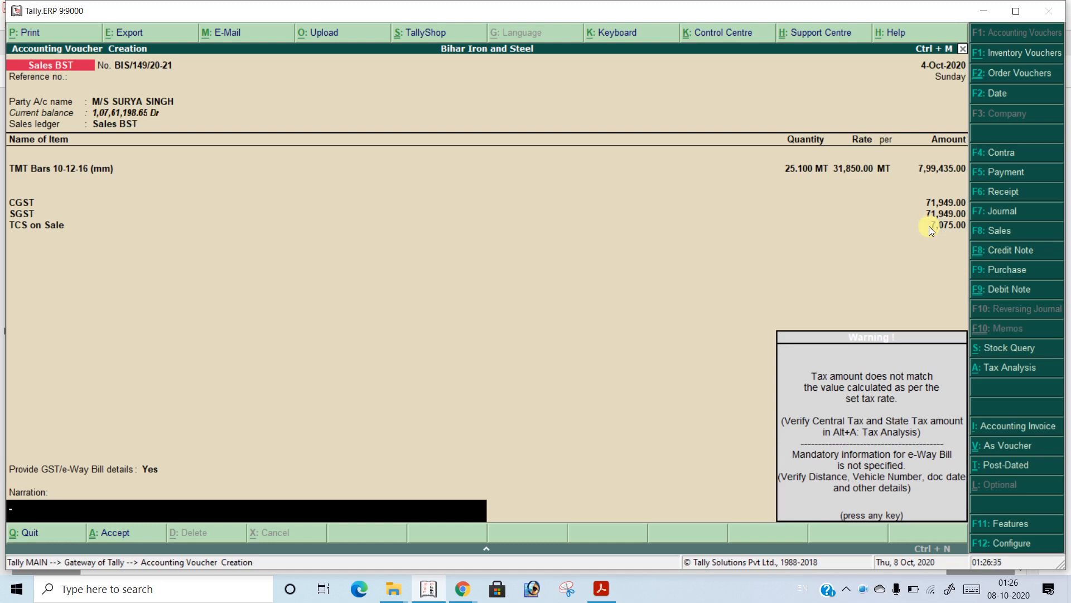
{"action": "key", "text": "Return"}
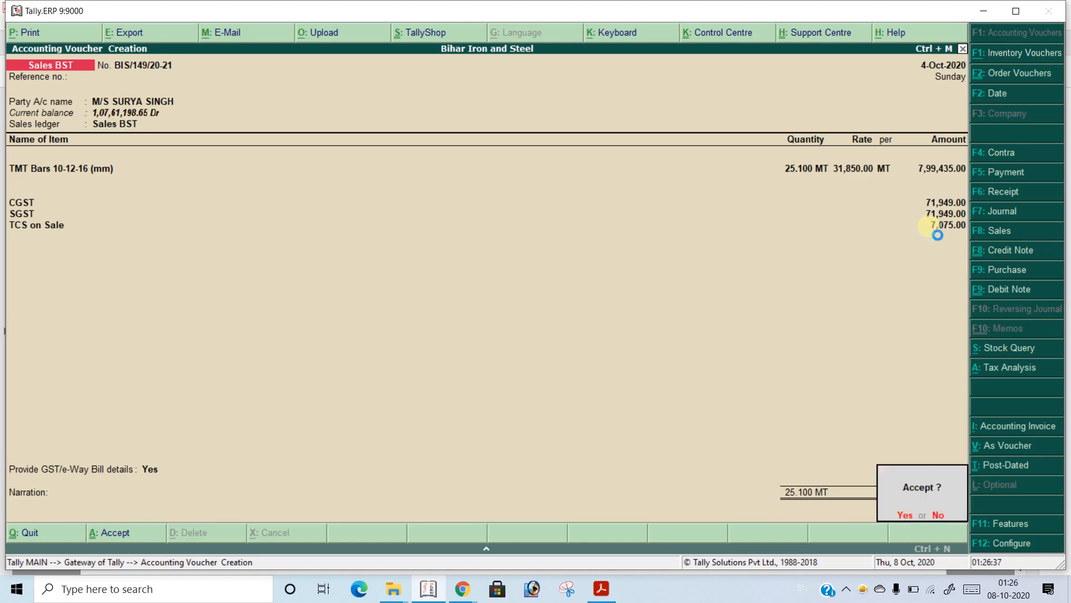
{"action": "key", "text": "Return"}
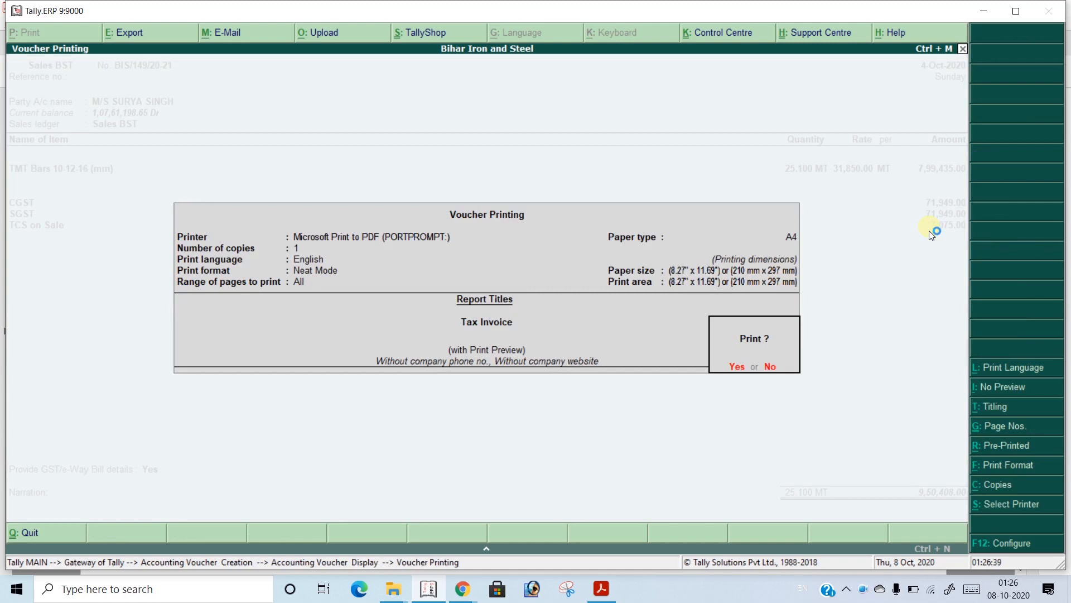
{"action": "key", "text": "Escape"}
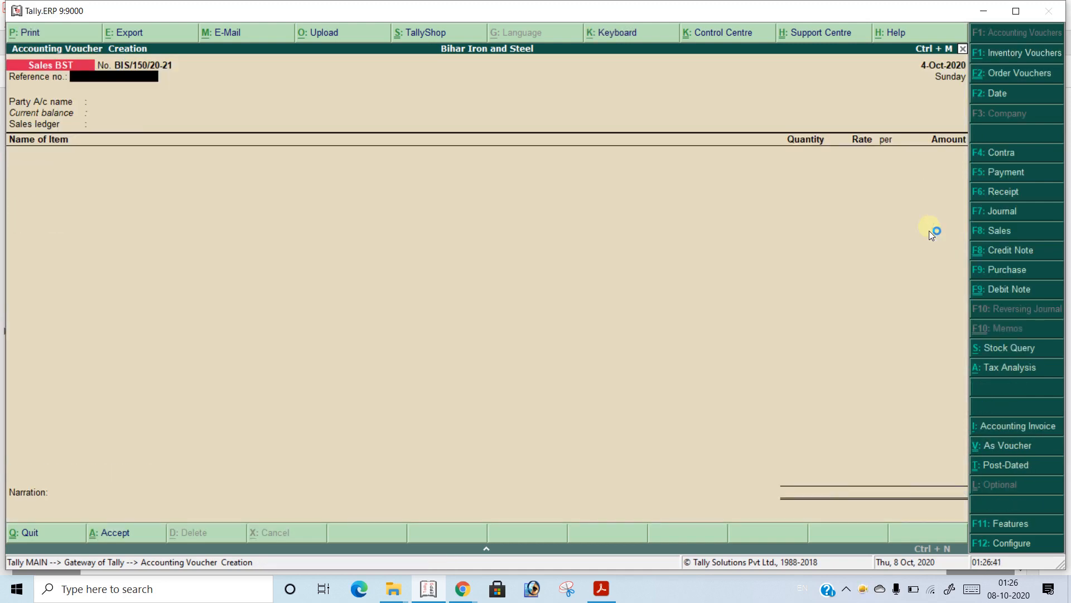
{"action": "key", "text": "Return"}
{"action": "type", "text": "Su"}
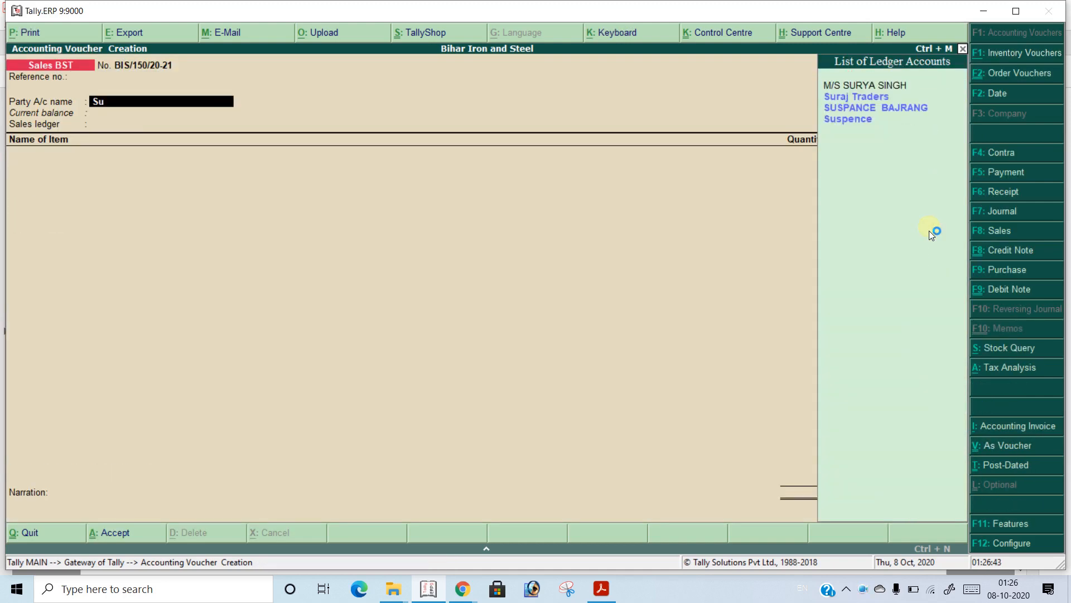
{"action": "key", "text": "Down"}
{"action": "key", "text": "Down"}
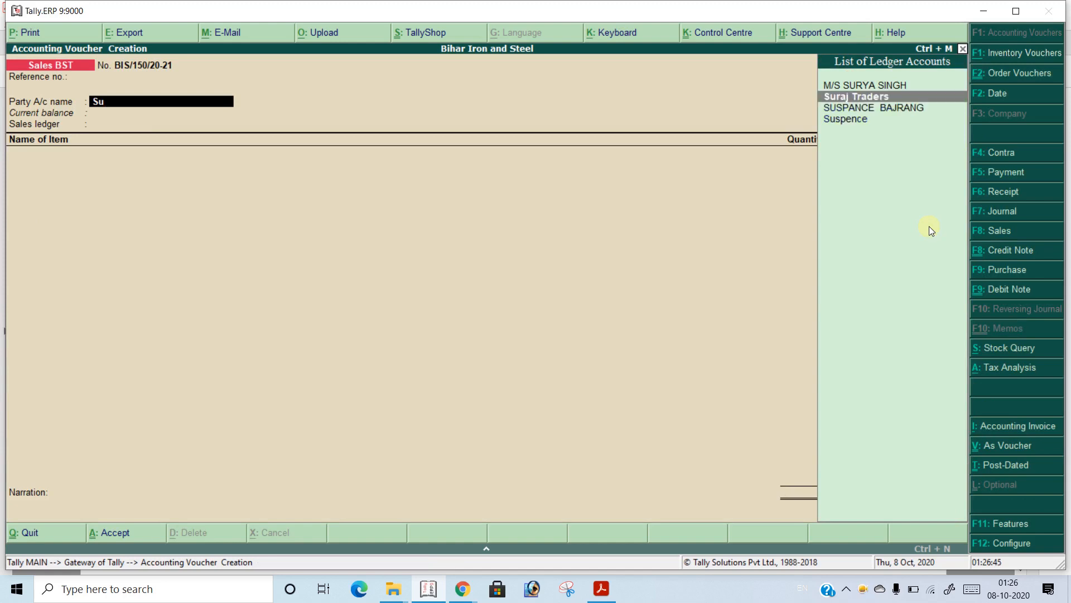
{"action": "key", "text": "BackSpace"}
{"action": "key", "text": "BackSpace"}
{"action": "key", "text": "Escape"}
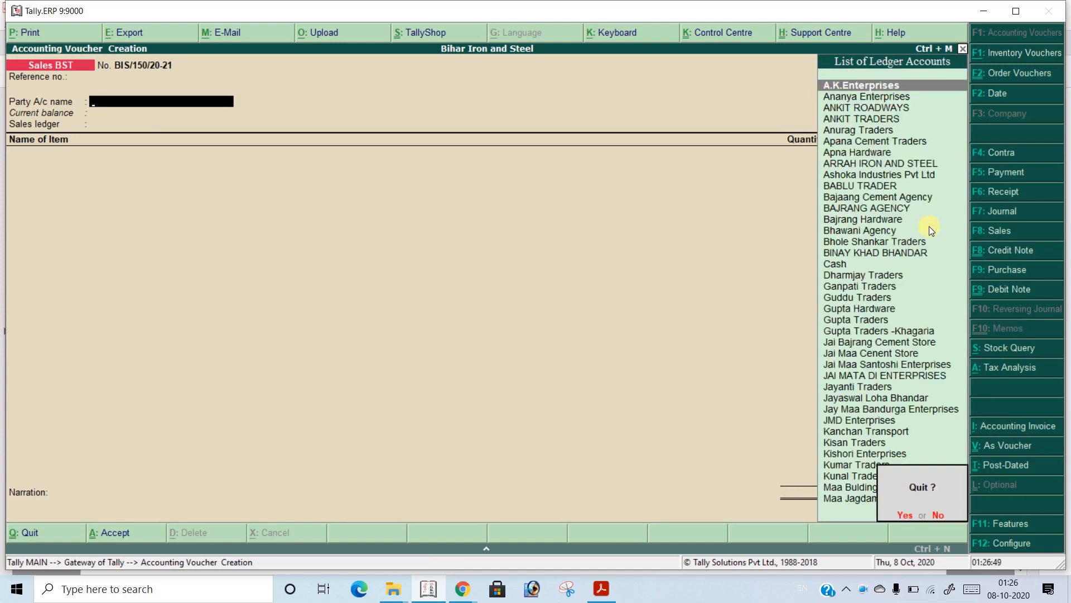
{"action": "type", "text": "n"}
{"action": "type", "text": "Su"}
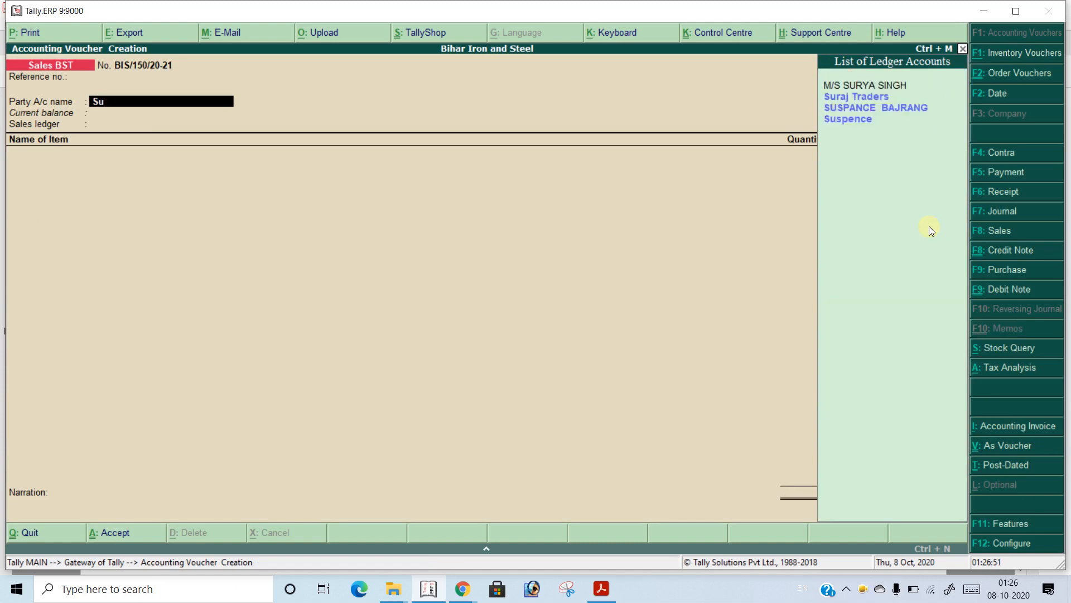
Set the previous voucher's customer as the party, accept the party details unchanged, and choose Sales BST as the sales ledger
{"action": "key", "text": "Up"}
{"action": "key", "text": "Up"}
{"action": "key", "text": "Up"}
{"action": "key", "text": "Up"}
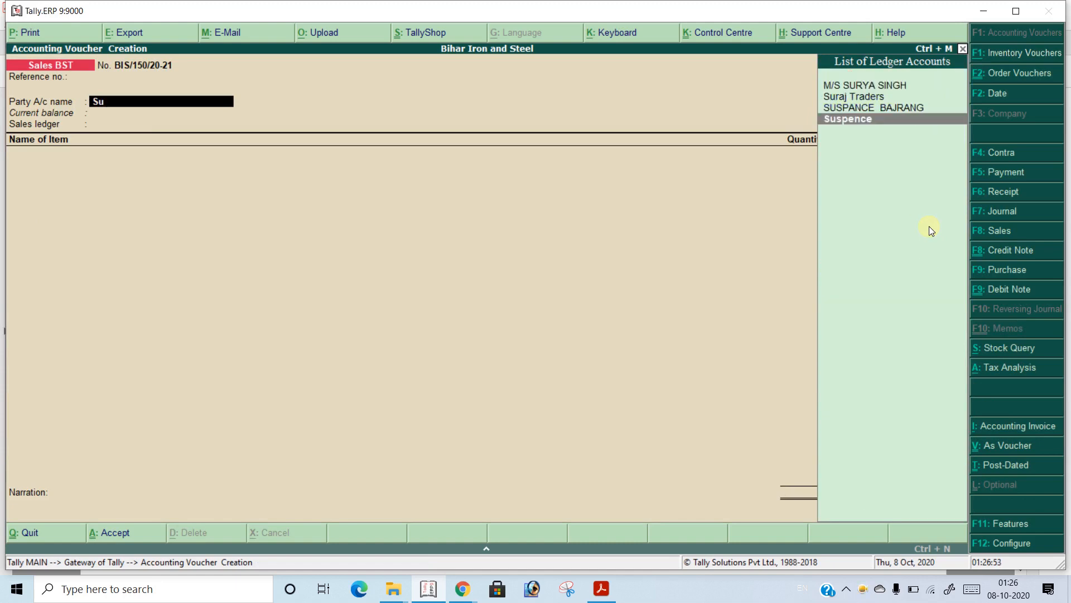
{"action": "key", "text": "Return"}
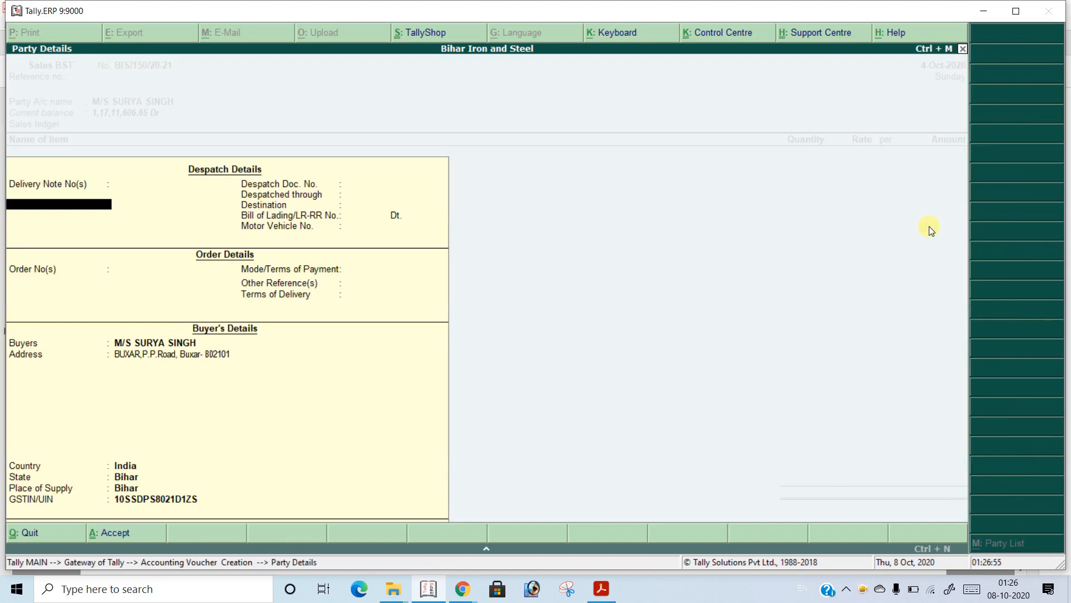
{"action": "key", "text": "ctrl+a"}
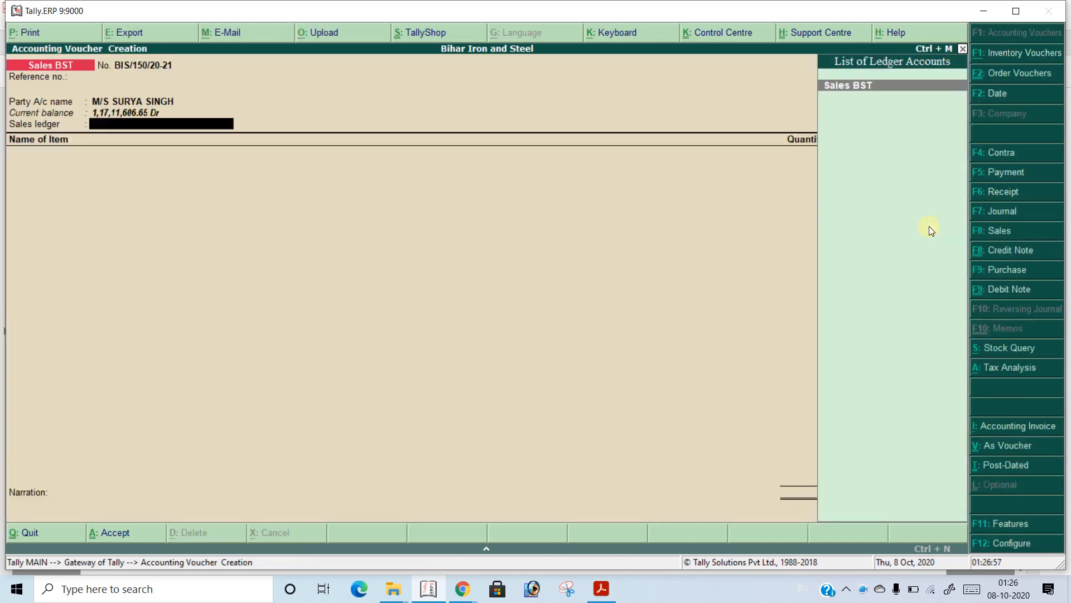
{"action": "key", "text": "Return"}
Add TMT Bars 10-12-16 (mm) without a description to the new voucher, with its order number Not Applicable
{"action": "type", "text": "Tmt"}
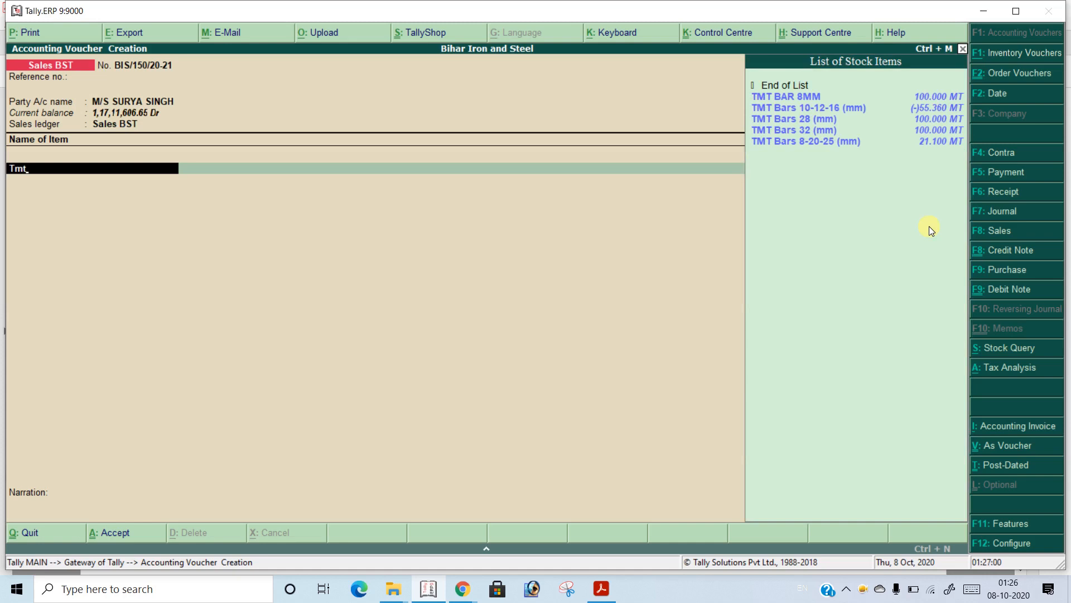
{"action": "key", "text": "Down"}
{"action": "key", "text": "Return"}
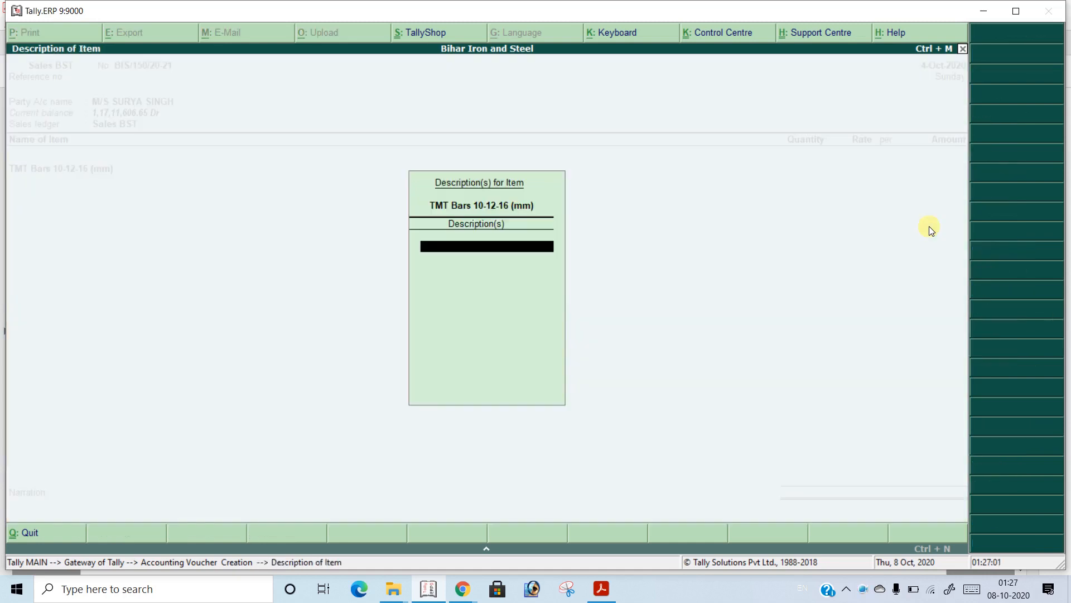
{"action": "key", "text": "Return"}
{"action": "key", "text": "Down"}
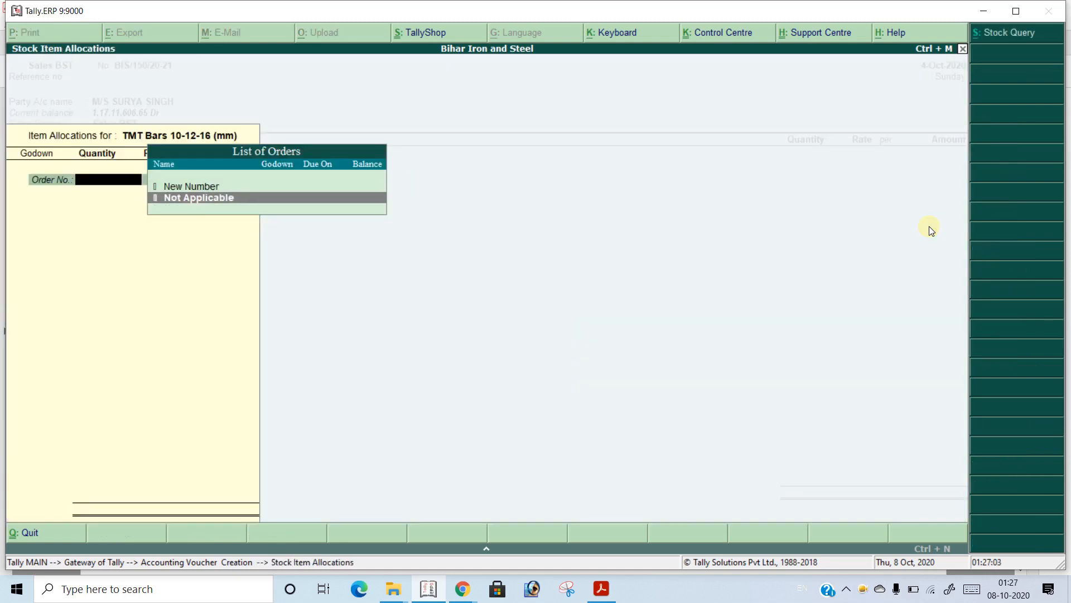
{"action": "key", "text": "Return"}
Allocate 20.1 MT of the item from Main Location at 31,850.00 per MT and finish the item list
{"action": "key", "text": "Return"}
{"action": "type", "text": "20.1"}
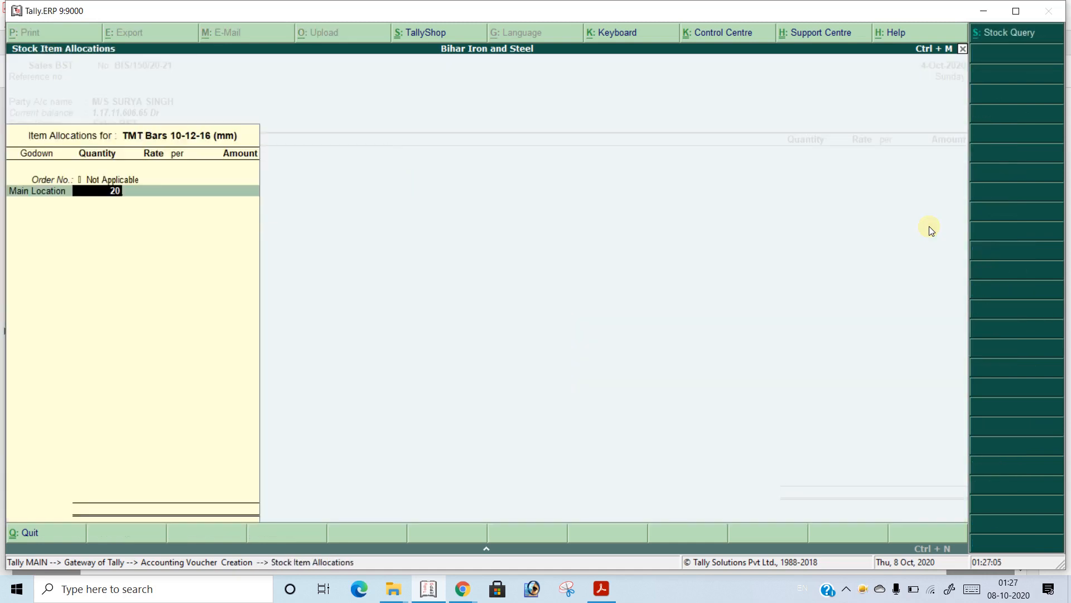
{"action": "key", "text": "Return"}
{"action": "key", "text": "Return"}
{"action": "key", "text": "Return"}
{"action": "key", "text": "Return"}
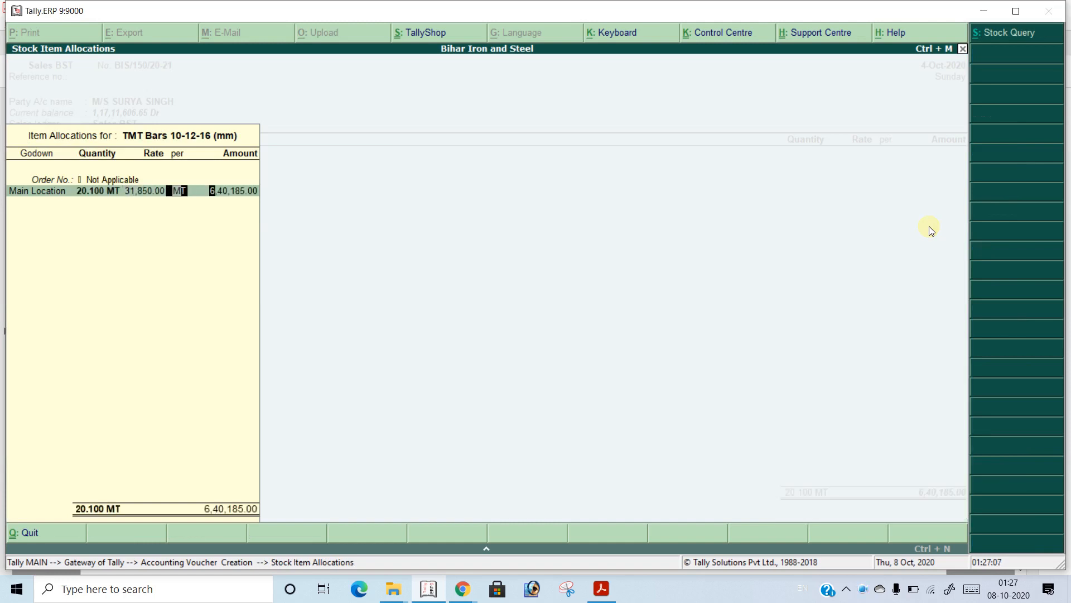
{"action": "key", "text": "Return"}
{"action": "key", "text": "Return"}
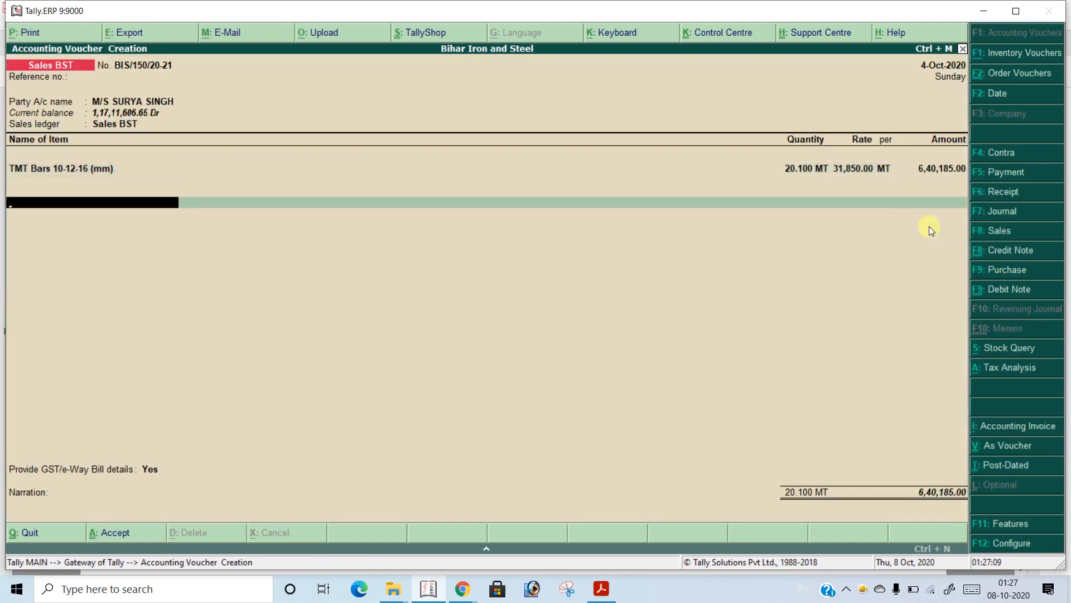
Add the CGST and SGST ledgers below the TMT bars item, keeping their automatically calculated amounts
{"action": "type", "text": "Cgst"}
{"action": "key", "text": "Return"}
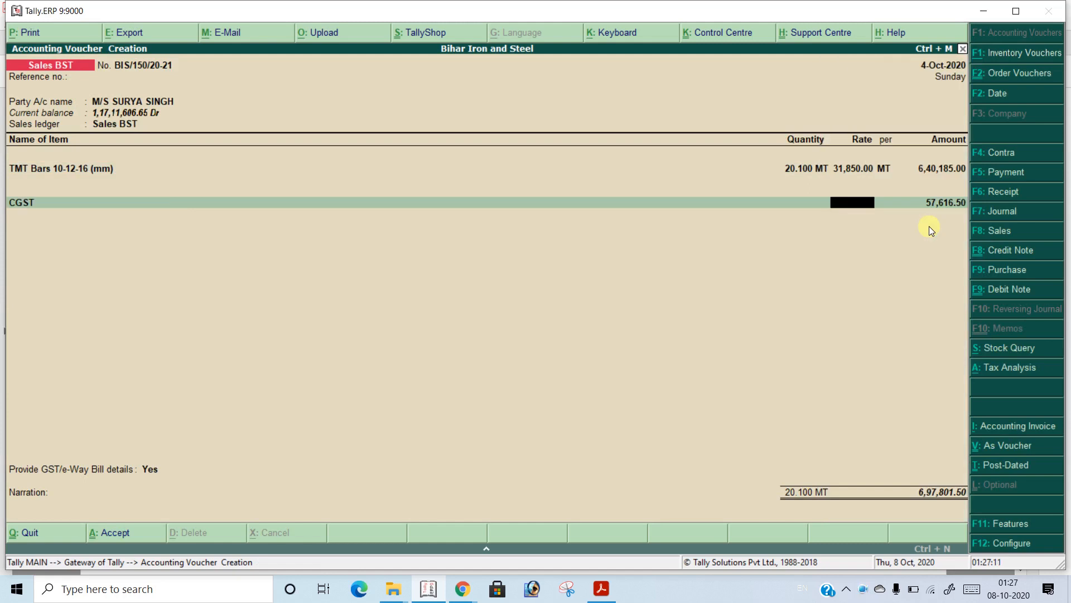
{"action": "key", "text": "Return"}
{"action": "type", "text": "S"}
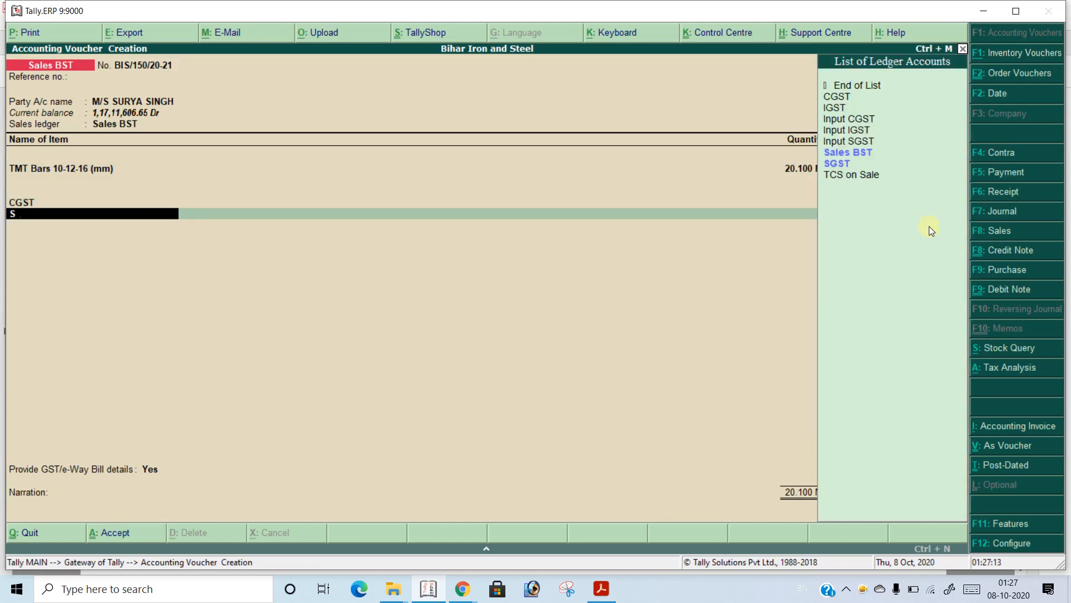
{"action": "type", "text": "gs"}
{"action": "key", "text": "Return"}
{"action": "key", "text": "Return"}
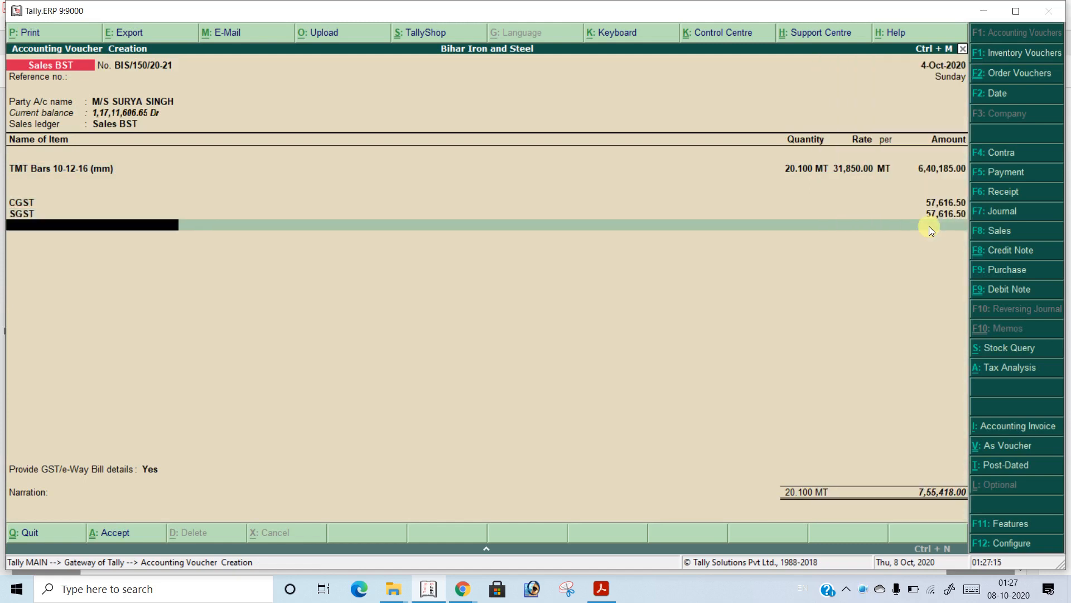
Add the TCS on Sale ledger below SGST without entering a rate
{"action": "type", "text": "T"}
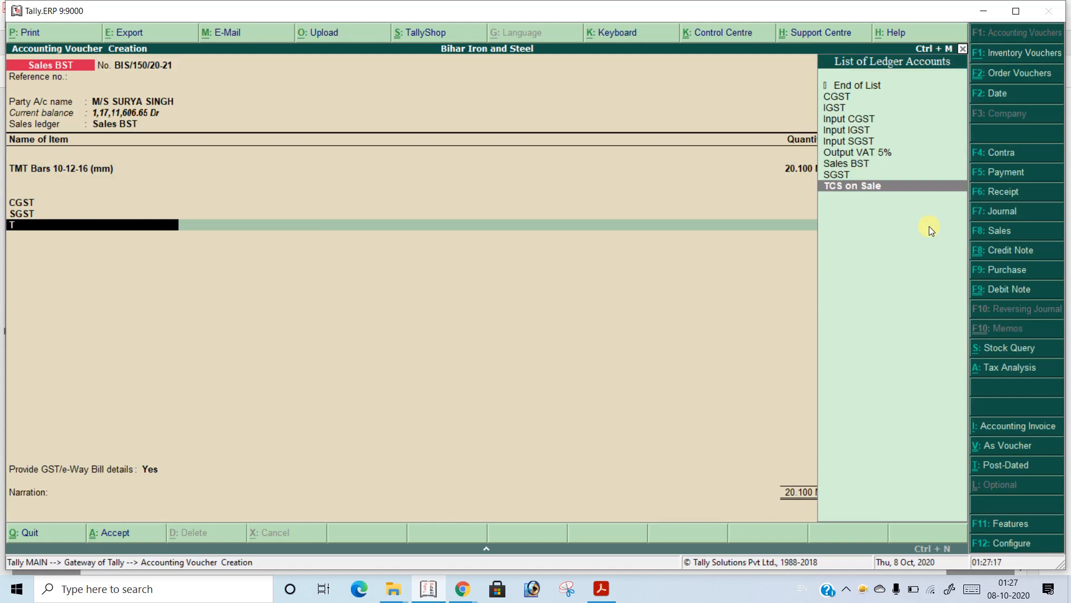
{"action": "type", "text": "cs"}
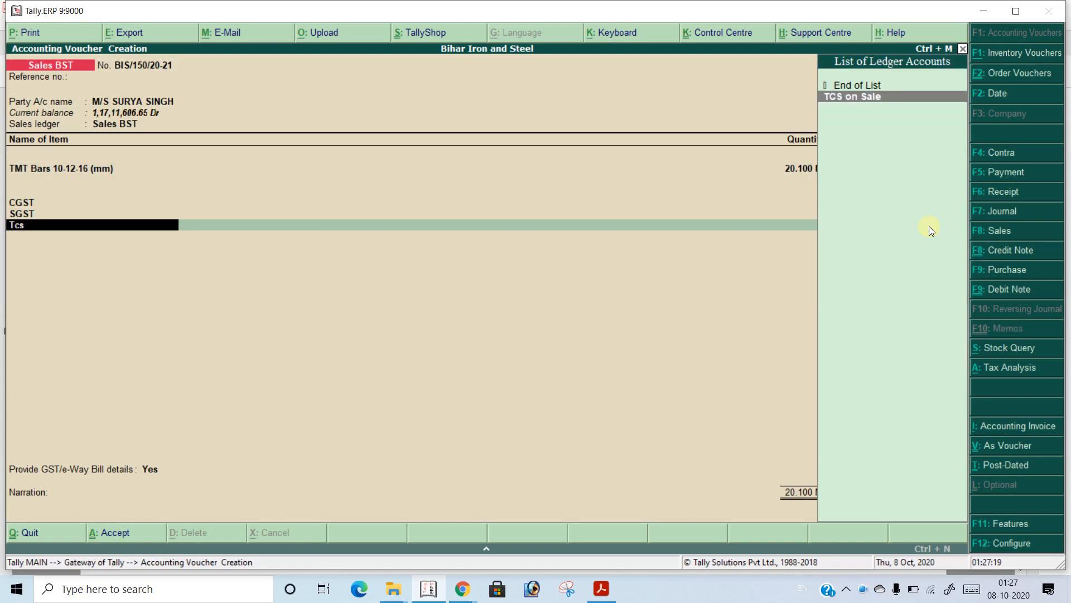
{"action": "key", "text": "Return"}
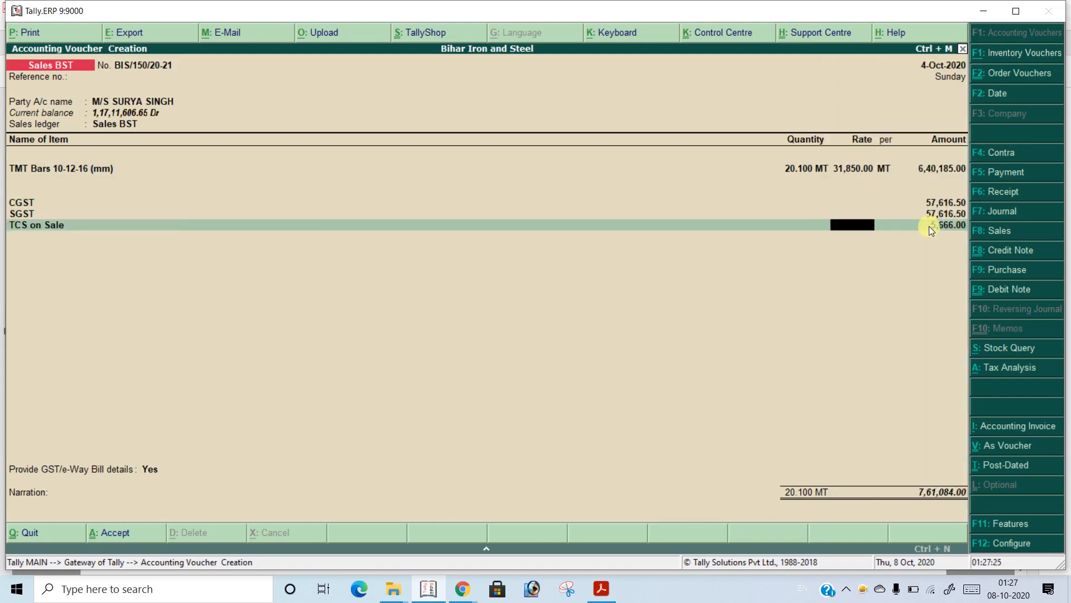
{"action": "key", "text": "BackSpace"}
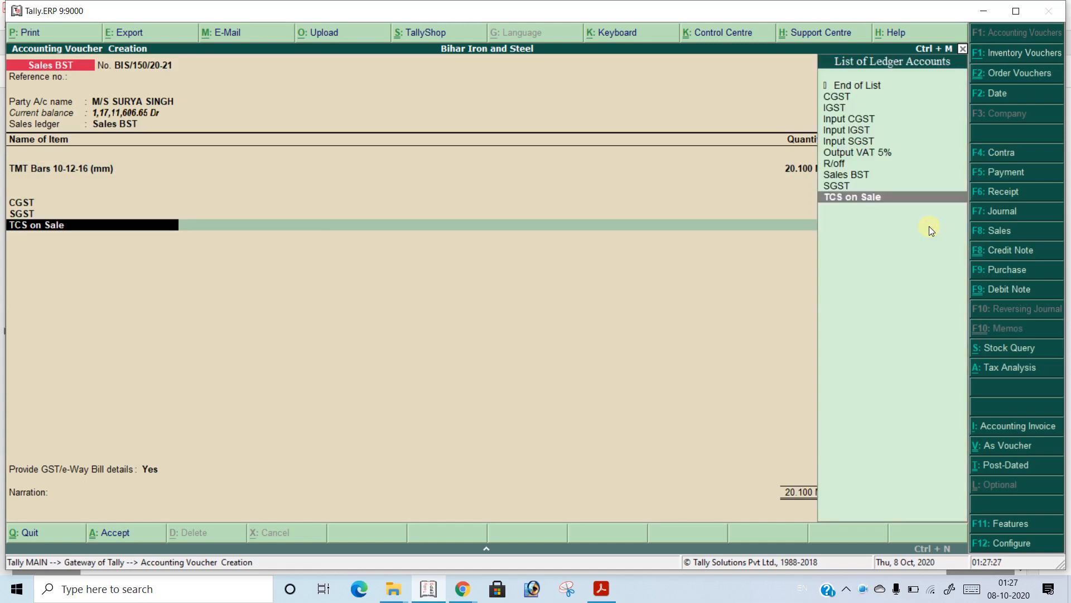
{"action": "key", "text": "Return"}
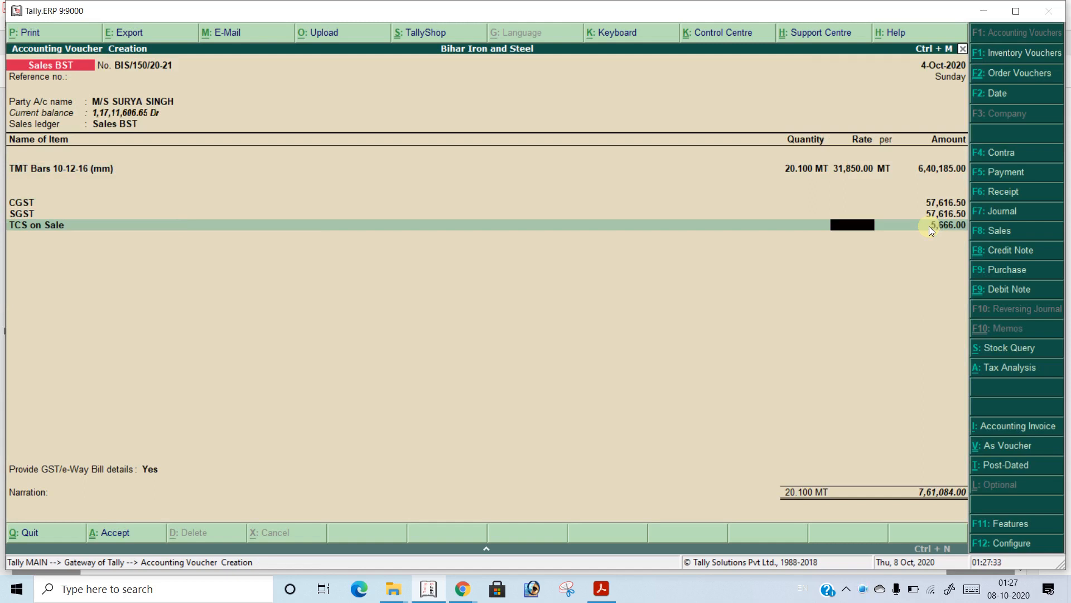
Check the TCS in the calculator as .75/100 of 640185+57616+57616, and return to the voucher
{"action": "key", "text": "ctrl+n"}
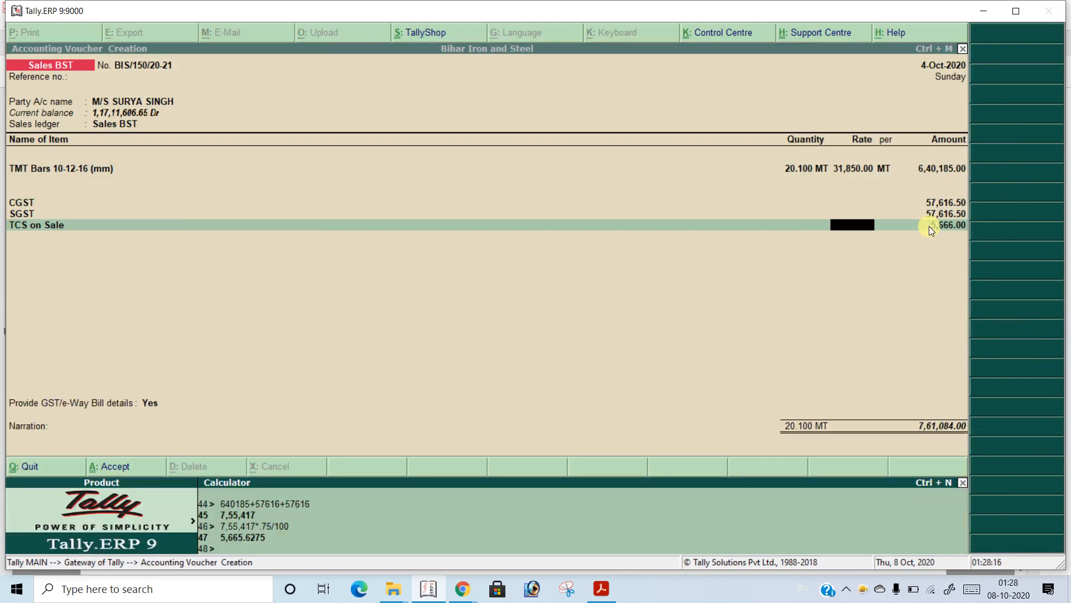
{"action": "key", "text": "ctrl+m"}
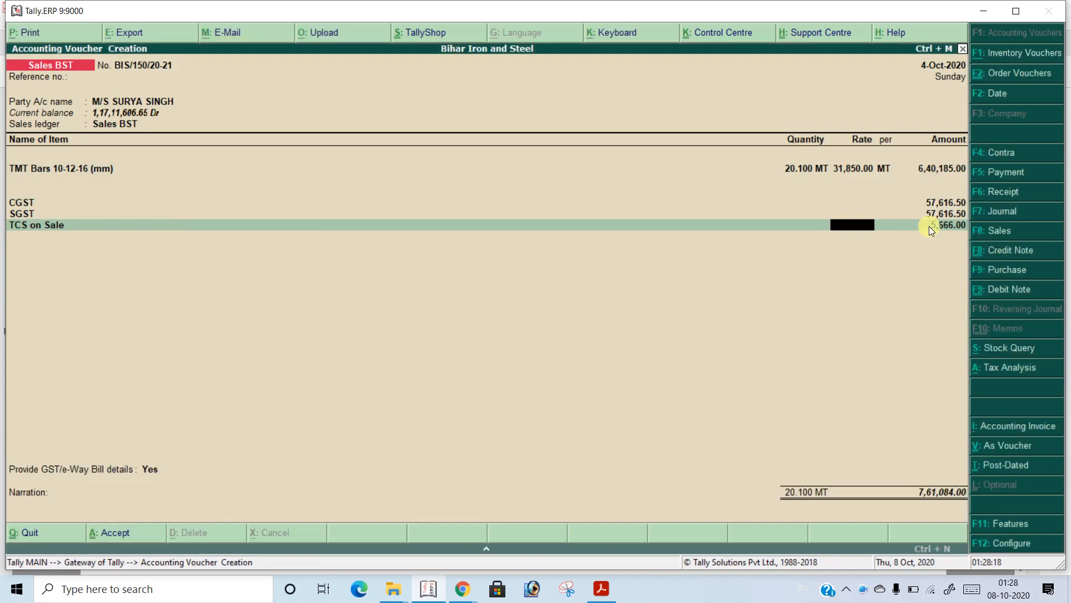